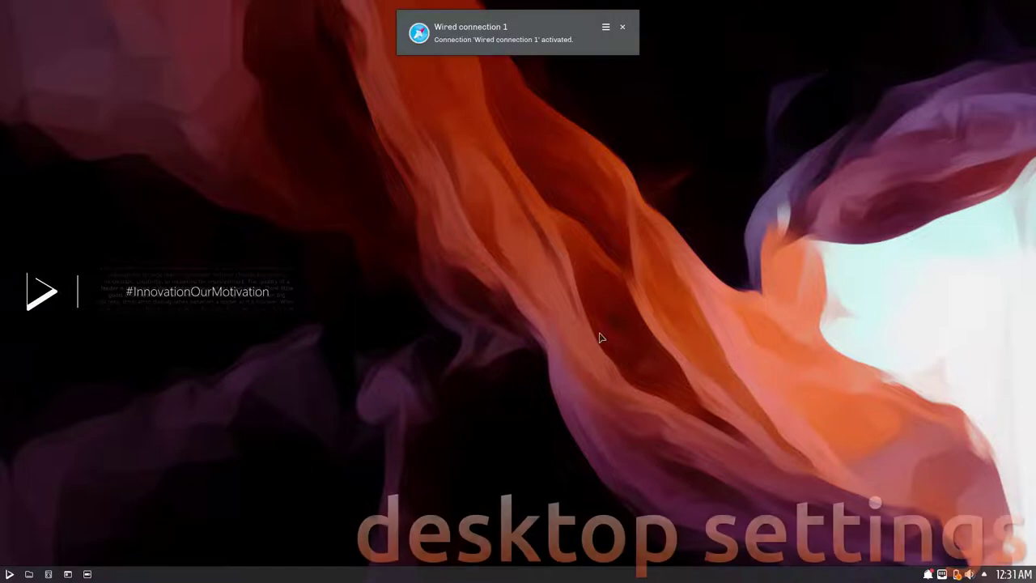
# Create a new folder on the desktop, keeping the suggested name New Folder.
pyautogui.rightClick(514, 234)
pyautogui.moveTo(599, 241)
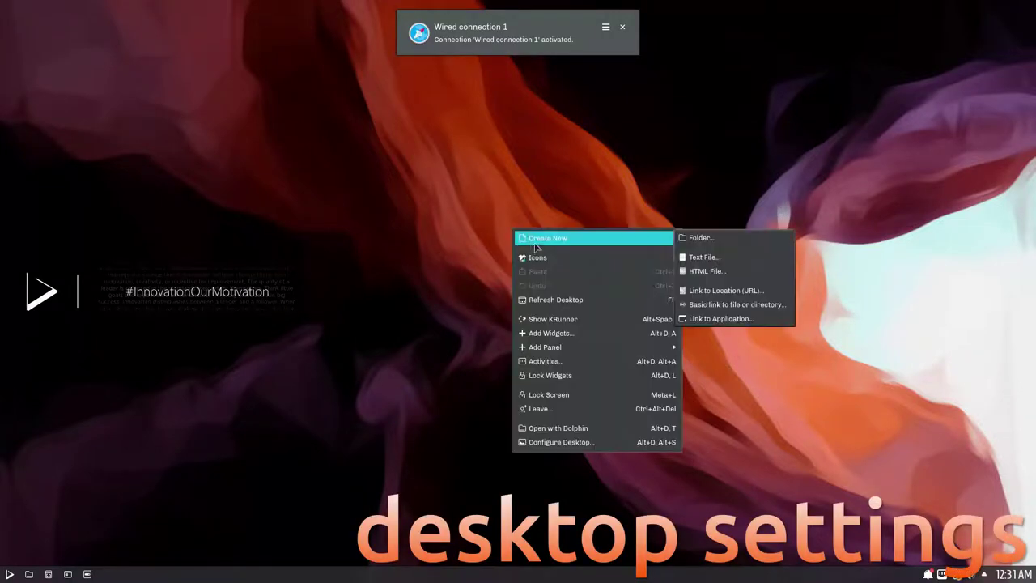
pyautogui.click(692, 239)
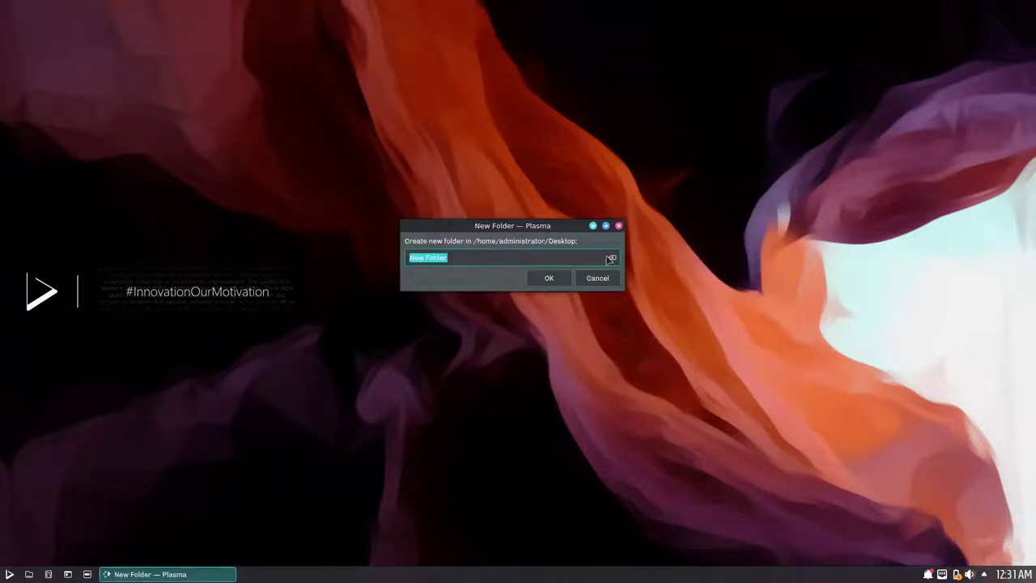
pyautogui.click(550, 277)
# Create a new text file on the desktop, keeping the suggested name Text File.
pyautogui.rightClick(496, 232)
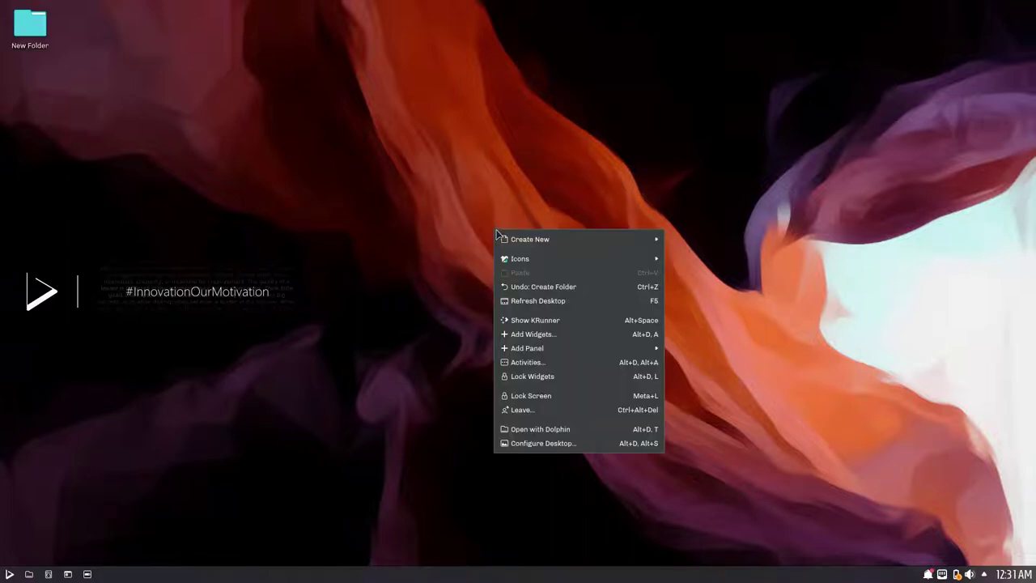
pyautogui.moveTo(503, 243)
pyautogui.click(674, 260)
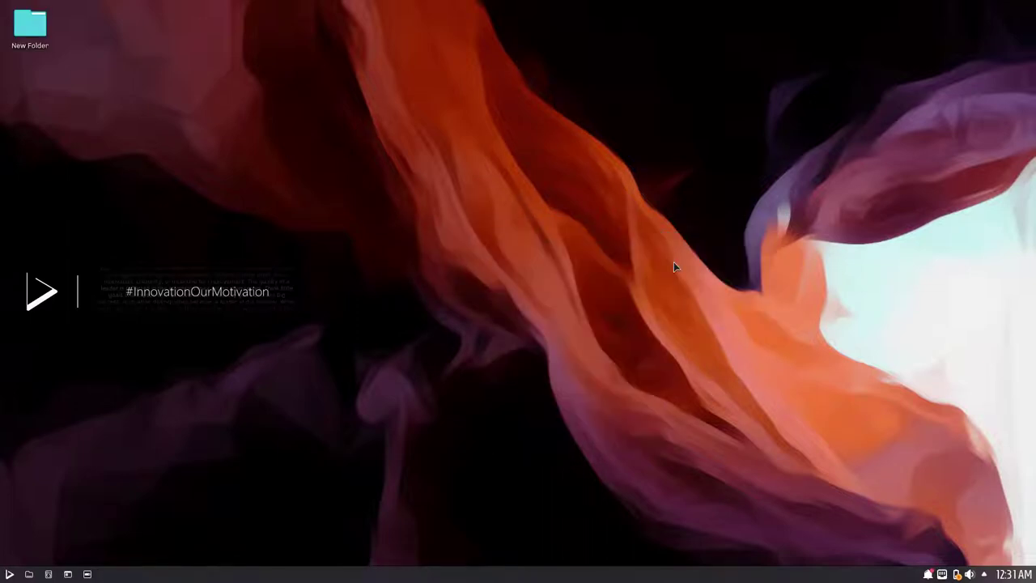
pyautogui.click(550, 279)
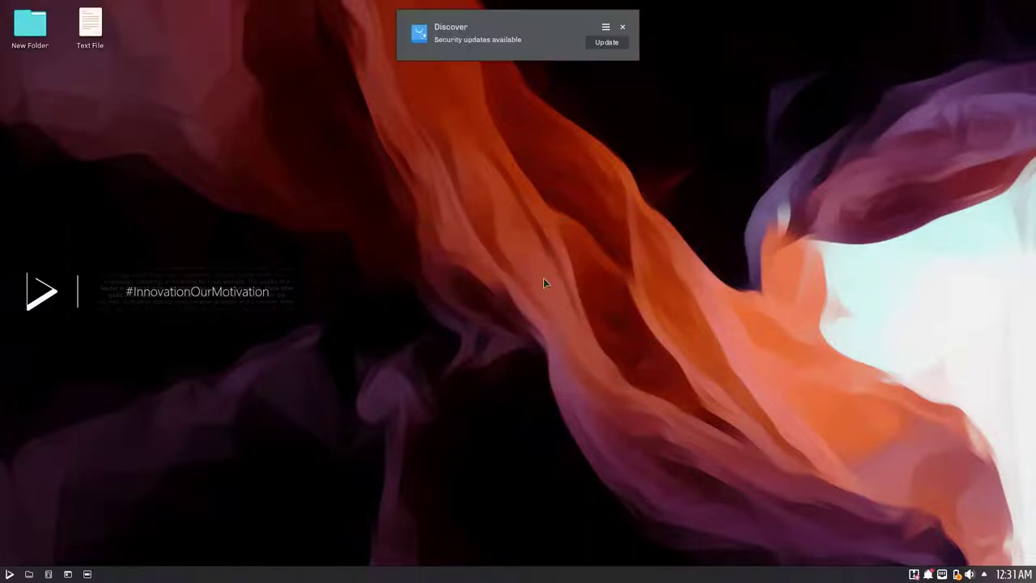
# Set the desktop icon size to Medium.
pyautogui.rightClick(501, 233)
pyautogui.moveTo(525, 262)
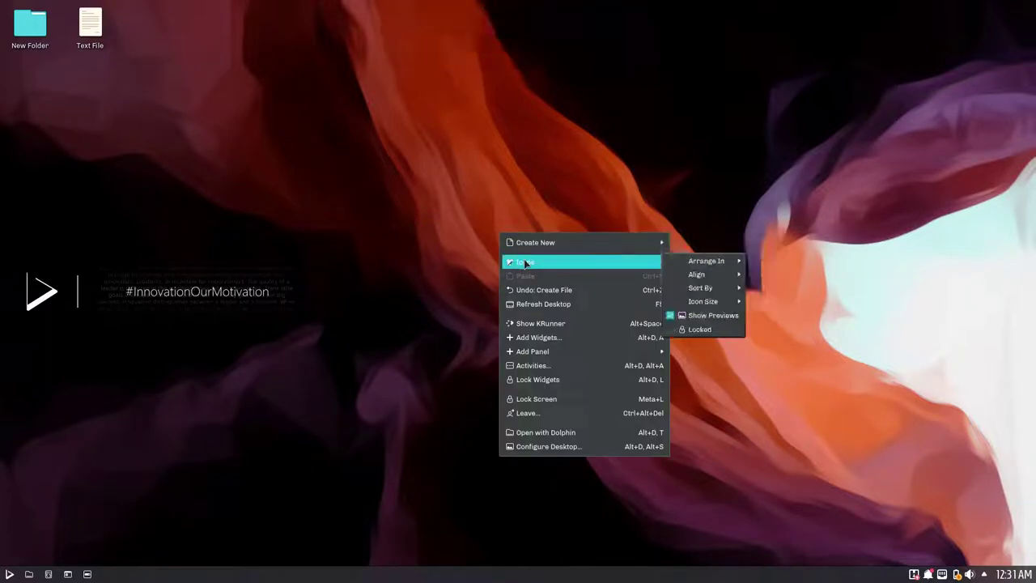
pyautogui.moveTo(698, 290)
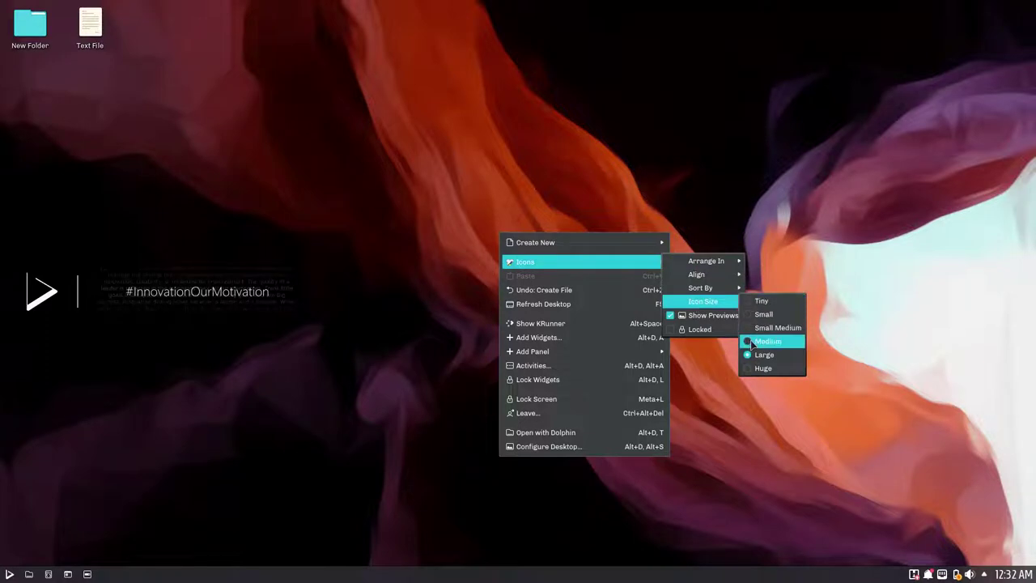
pyautogui.click(752, 342)
# Launch Konsole by searching "kons" in KRunner and check the kernel release with uname -r.
pyautogui.rightClick(519, 252)
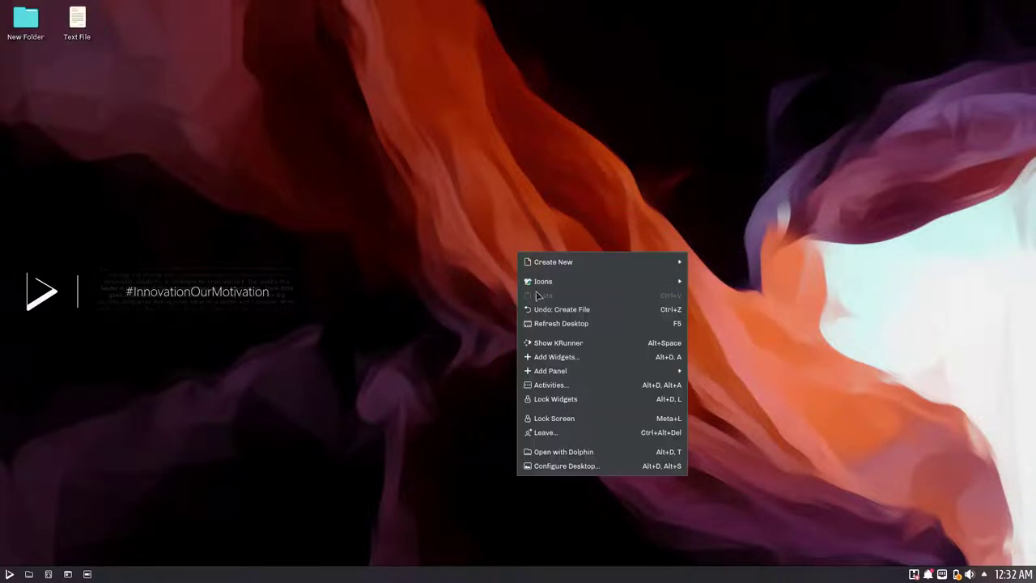
pyautogui.click(537, 343)
pyautogui.write('kons')
pyautogui.press('Return')
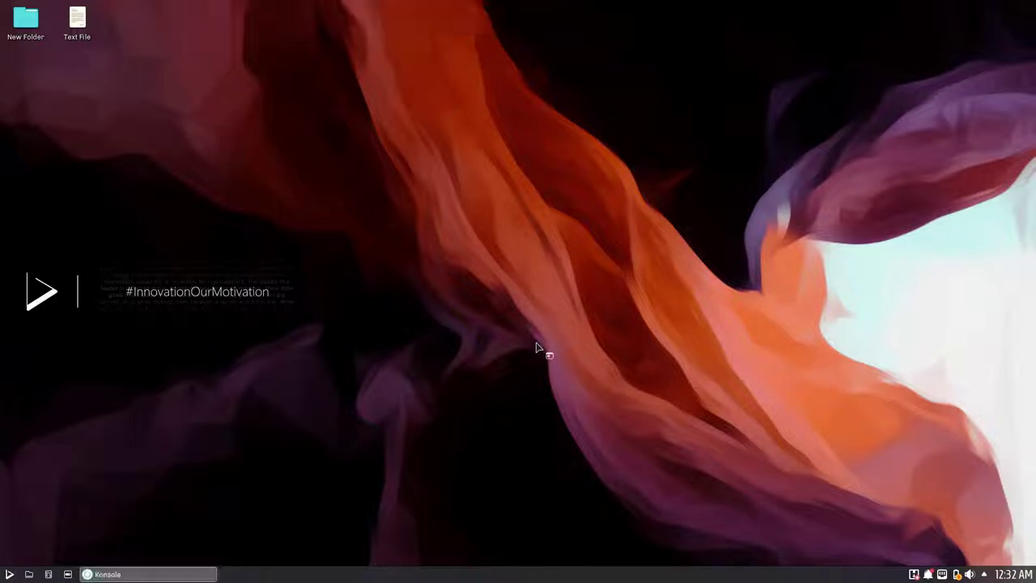
pyautogui.write('uname -r')
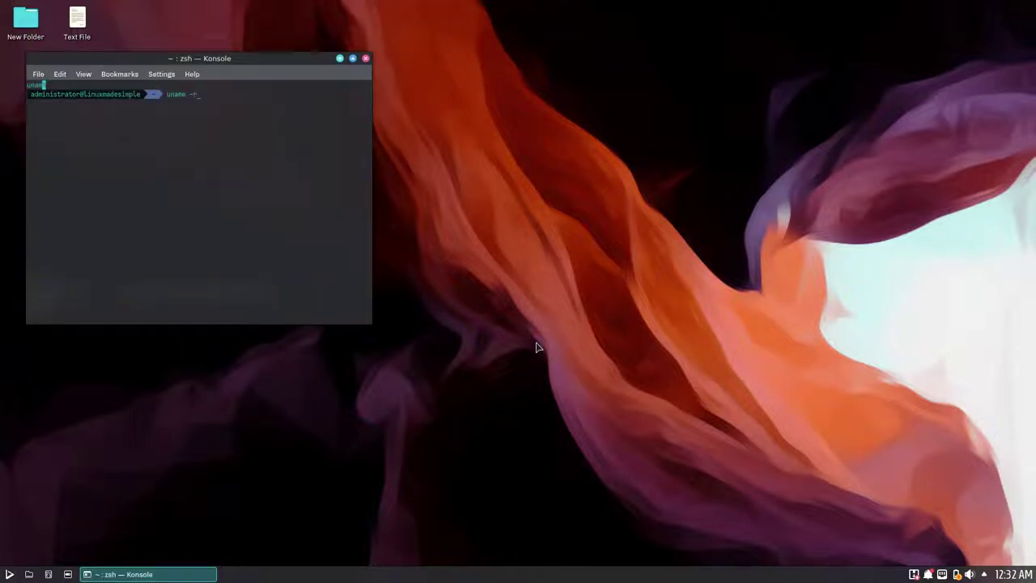
pyautogui.press('Return')
# Snap the terminal window to the left half of the desktop and close it.
pyautogui.moveTo(105, 103); pyautogui.dragTo(26, 103)
pyautogui.moveTo(161, 60); pyautogui.dragTo(2, 231)
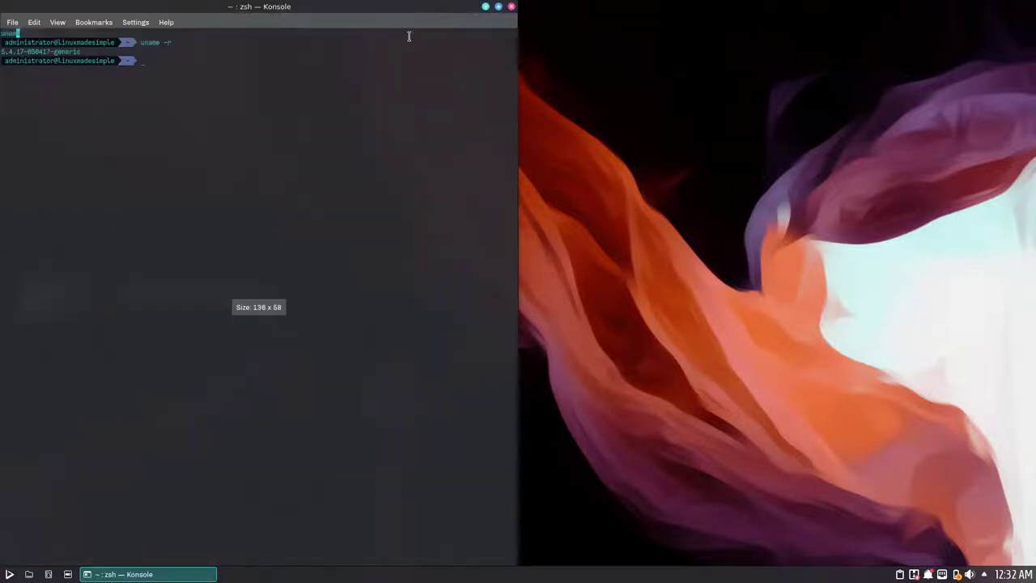
pyautogui.click(510, 7)
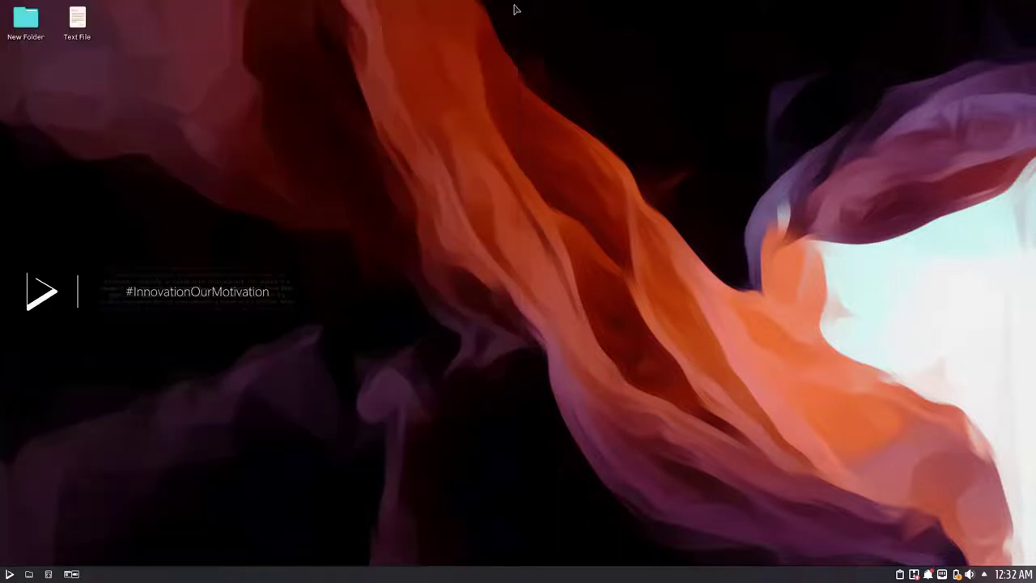
# Search the desktop widgets for "moni" and add the Memory Status widget to the desktop.
pyautogui.rightClick(547, 207)
pyautogui.click(561, 307)
pyautogui.write('moni')
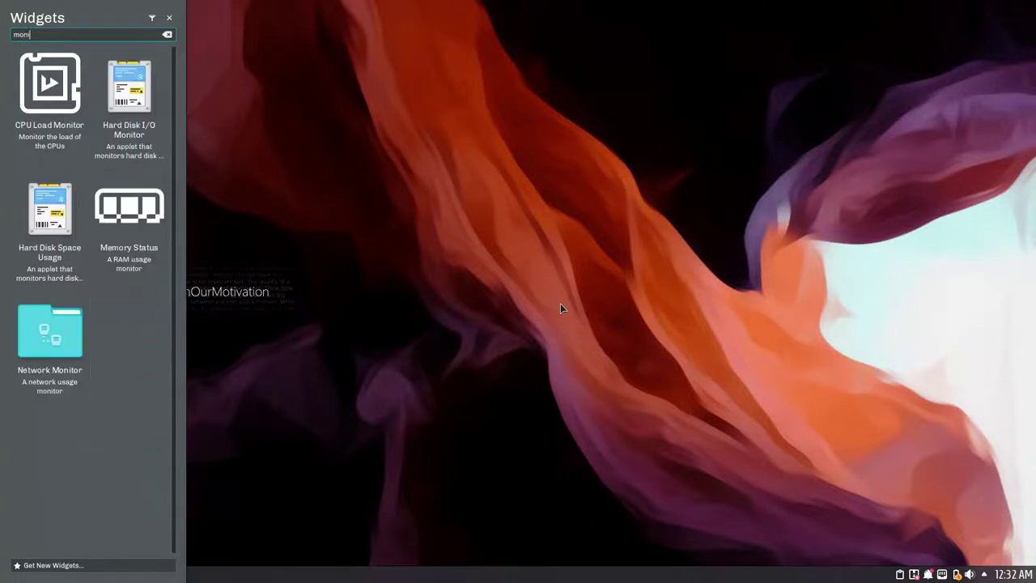
pyautogui.doubleClick(129, 206)
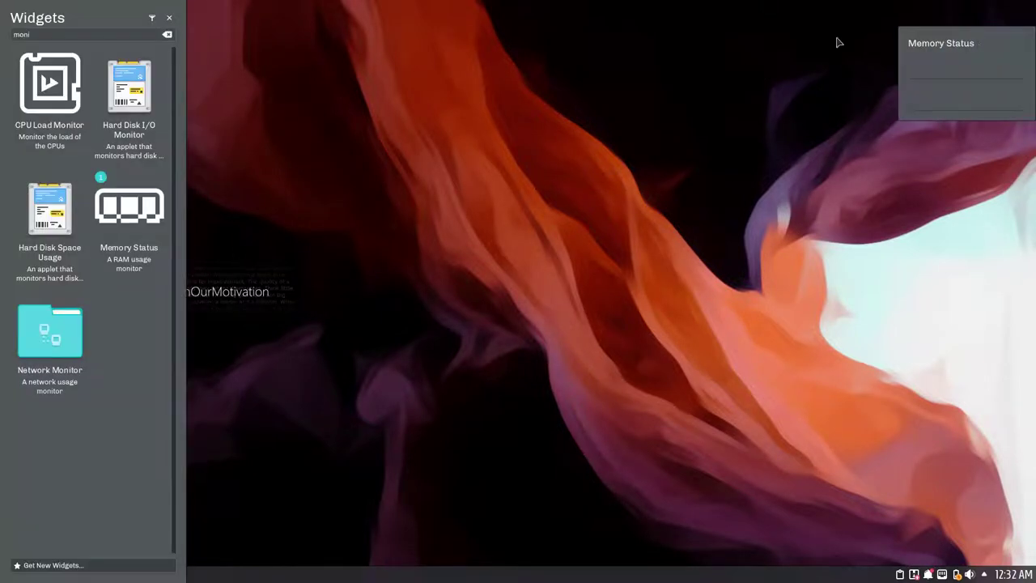
pyautogui.click(169, 18)
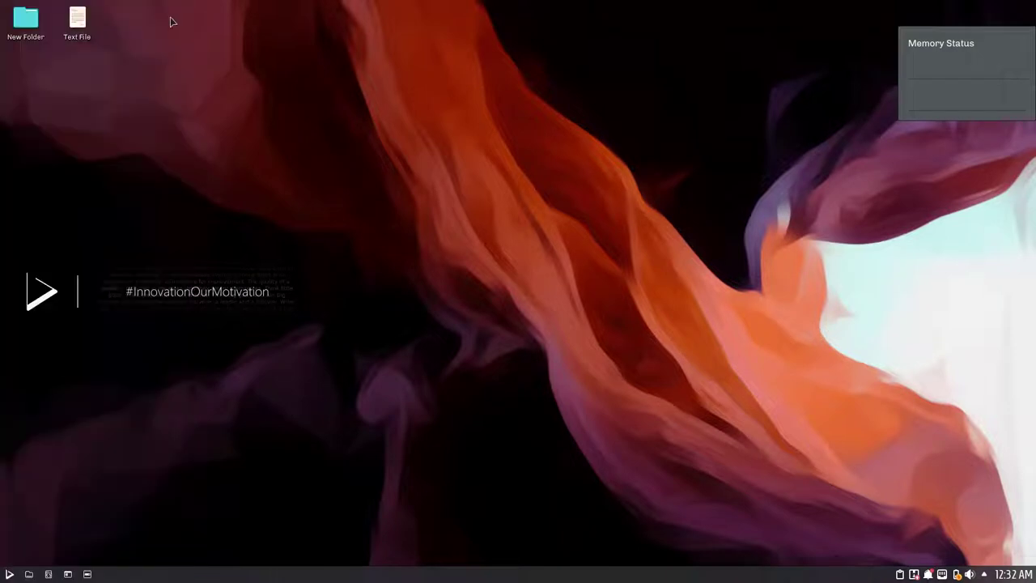
# Open the Activities manager and look at the options for creating a new activity without creating one.
pyautogui.rightClick(522, 205)
pyautogui.moveTo(537, 324)
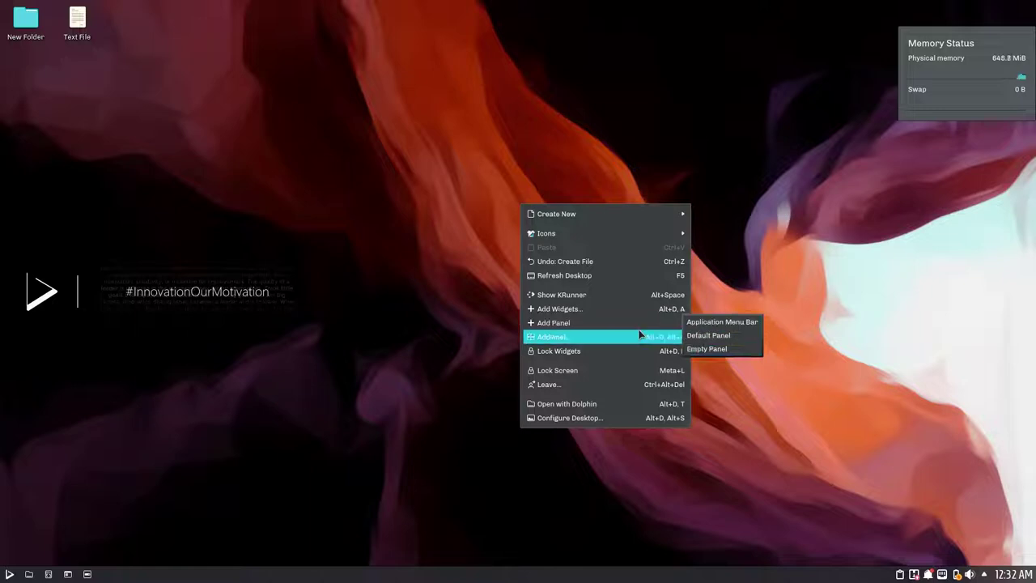
pyautogui.click(595, 340)
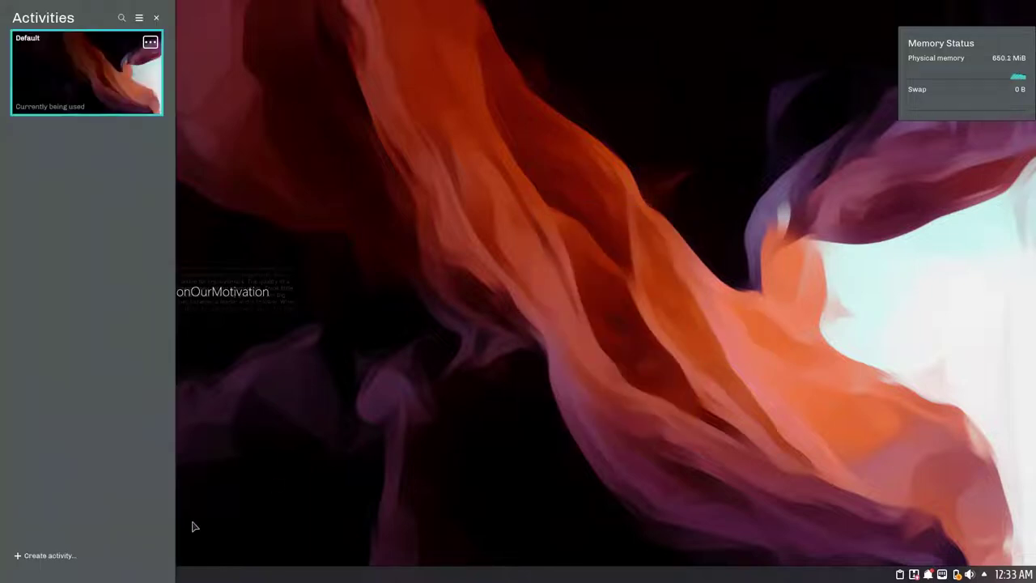
pyautogui.click(48, 555)
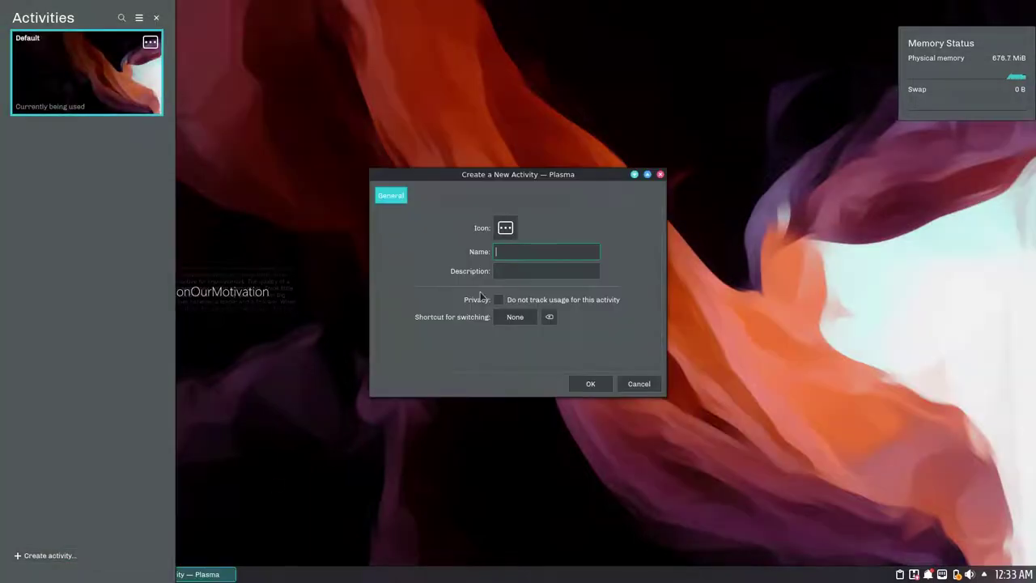
pyautogui.click(661, 174)
# View the settings of the Default activity and close them unchanged.
pyautogui.moveTo(102, 101)
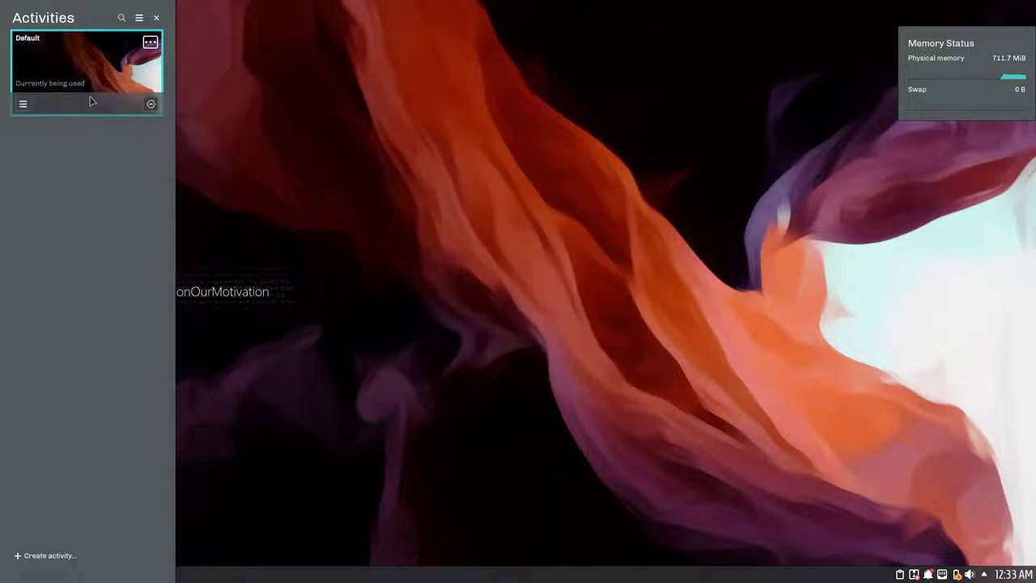
pyautogui.click(23, 104)
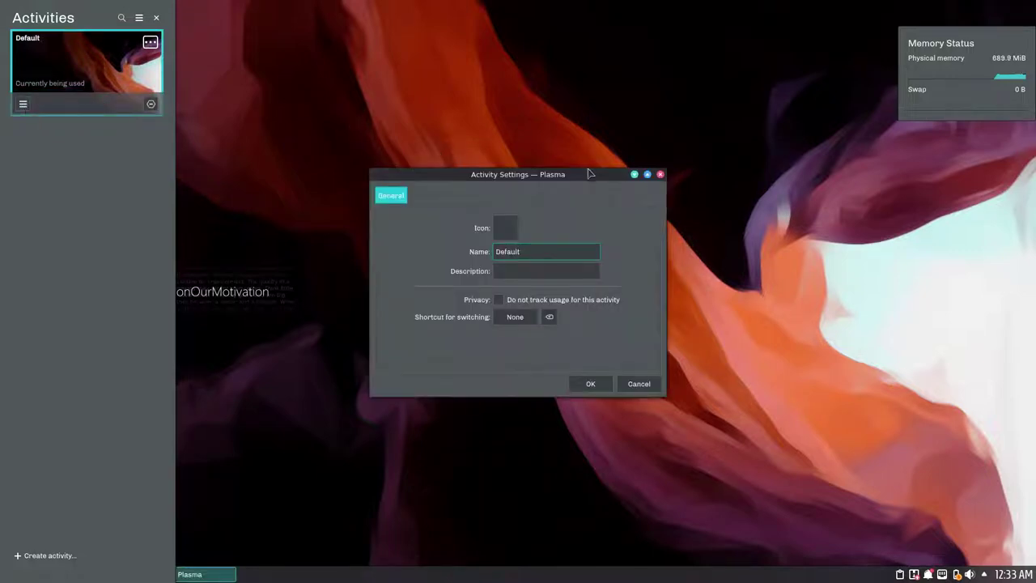
pyautogui.click(661, 176)
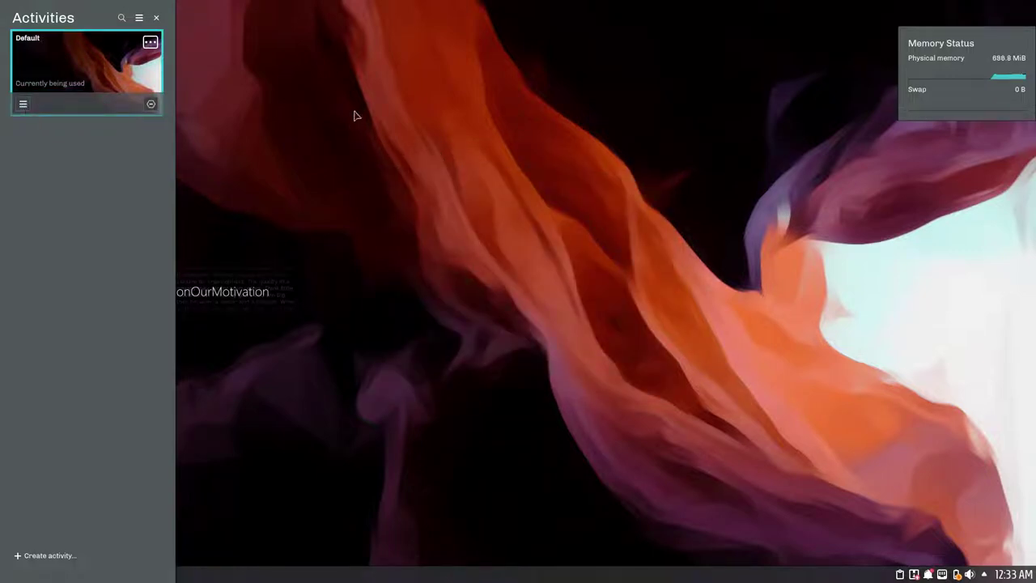
# Review the Switching and Privacy pages of the system-wide activity settings, then close them.
pyautogui.click(149, 18)
pyautogui.click(418, 134)
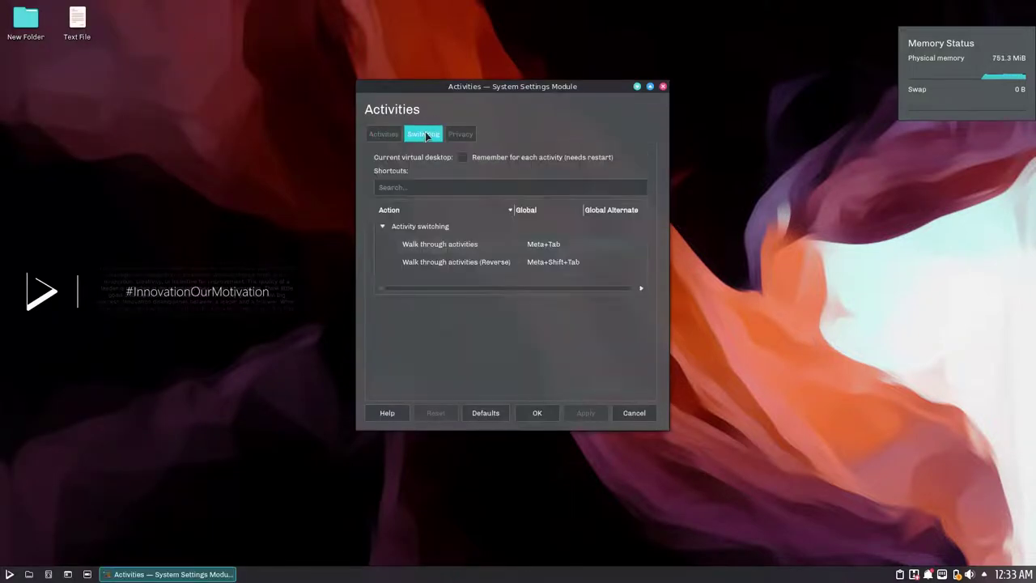
pyautogui.click(460, 134)
pyautogui.click(663, 86)
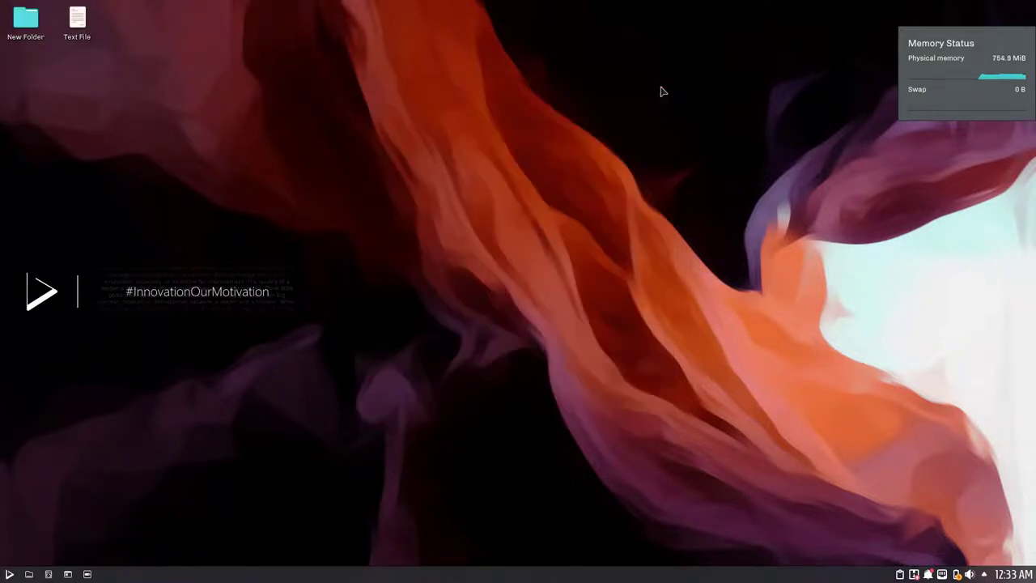
# Lock the screen and unlock it again with the account password.
pyautogui.rightClick(508, 220)
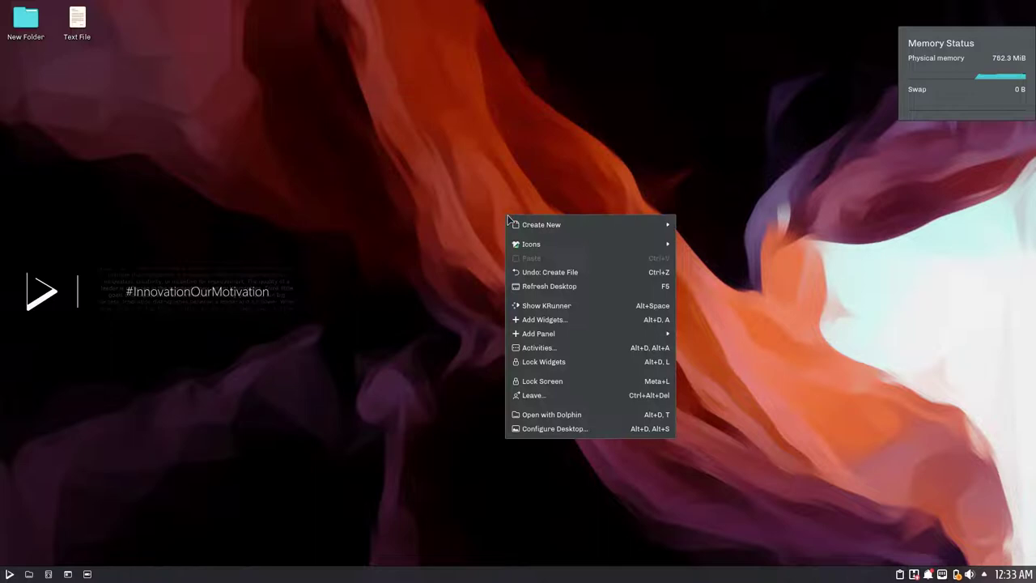
pyautogui.click(525, 387)
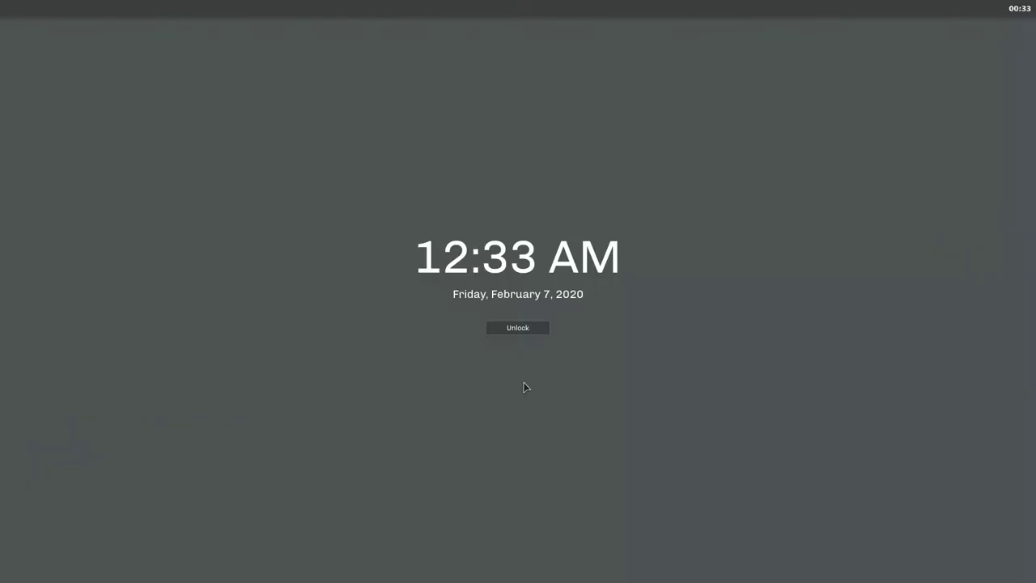
pyautogui.click(523, 327)
pyautogui.write('••')
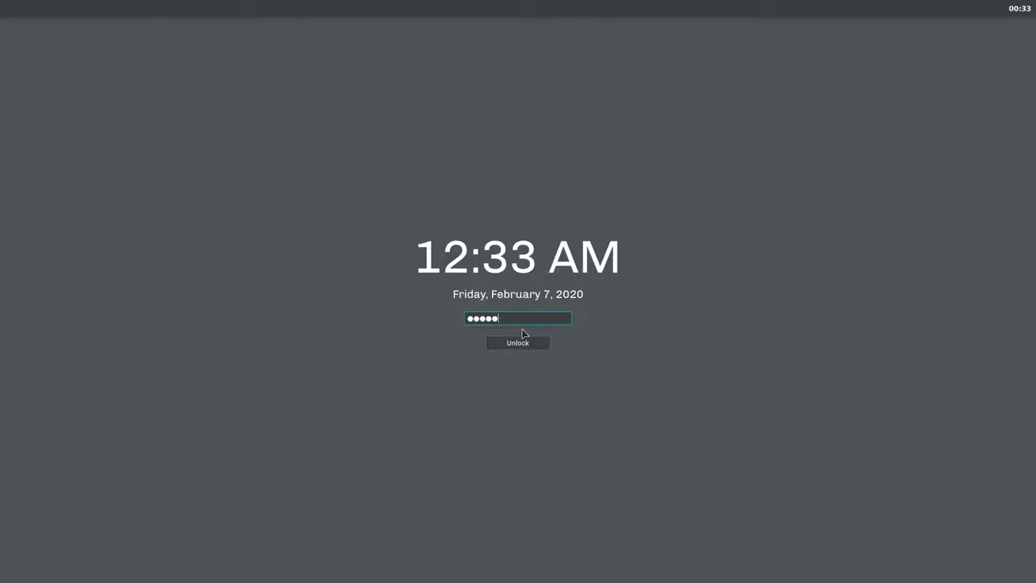
pyautogui.write('•••')
pyautogui.click(522, 346)
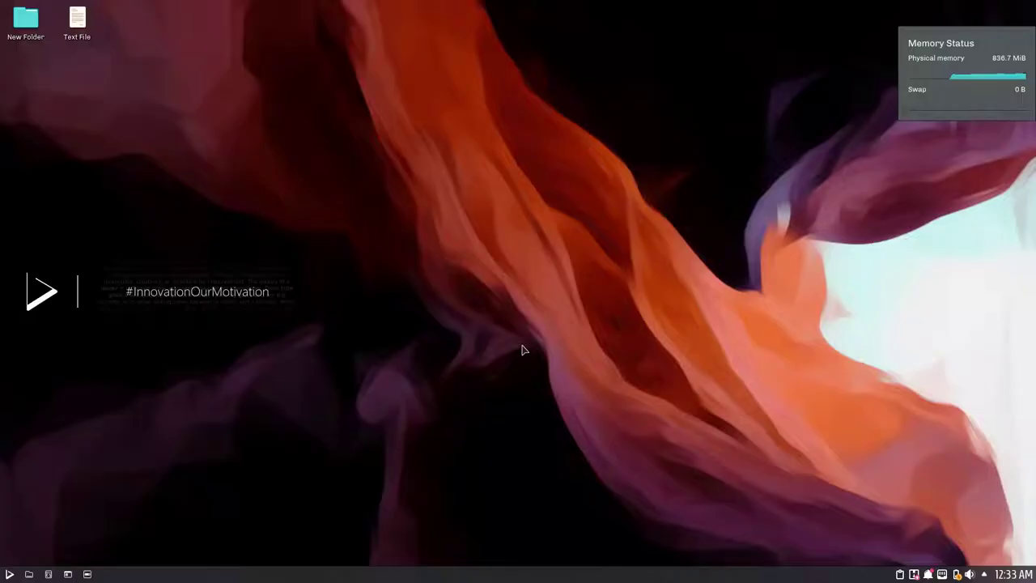
# View the leave screen's session options and cancel the logout.
pyautogui.rightClick(515, 263)
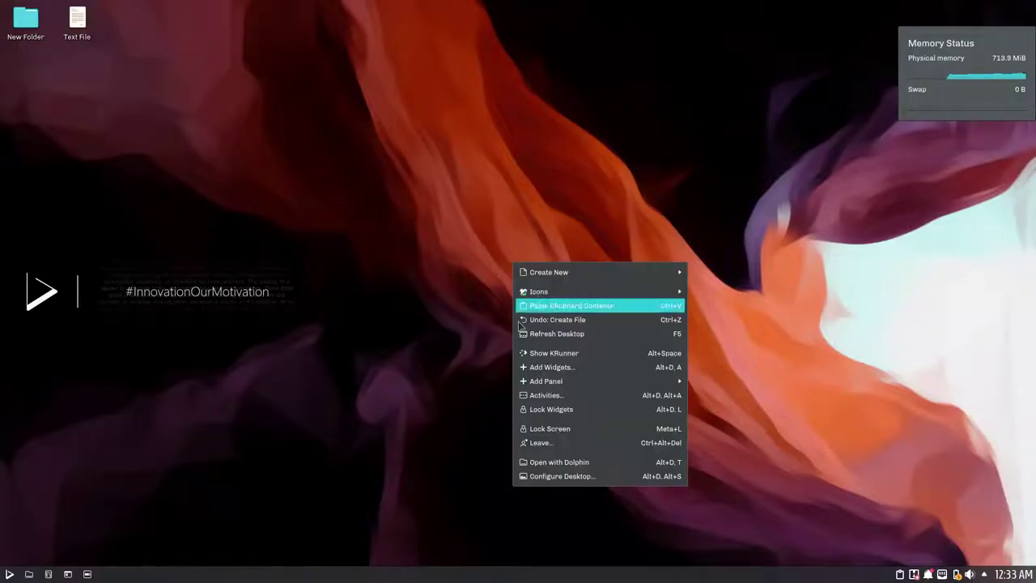
pyautogui.click(525, 444)
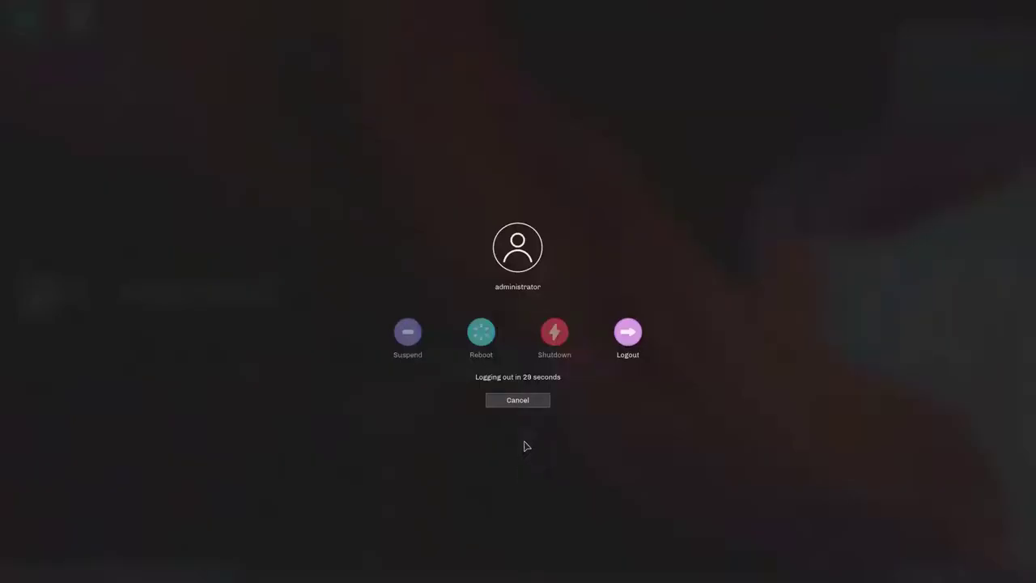
pyautogui.click(518, 401)
# Open the desktop folder in Dolphin, maximize the window, and go to the Home folder.
pyautogui.rightClick(515, 276)
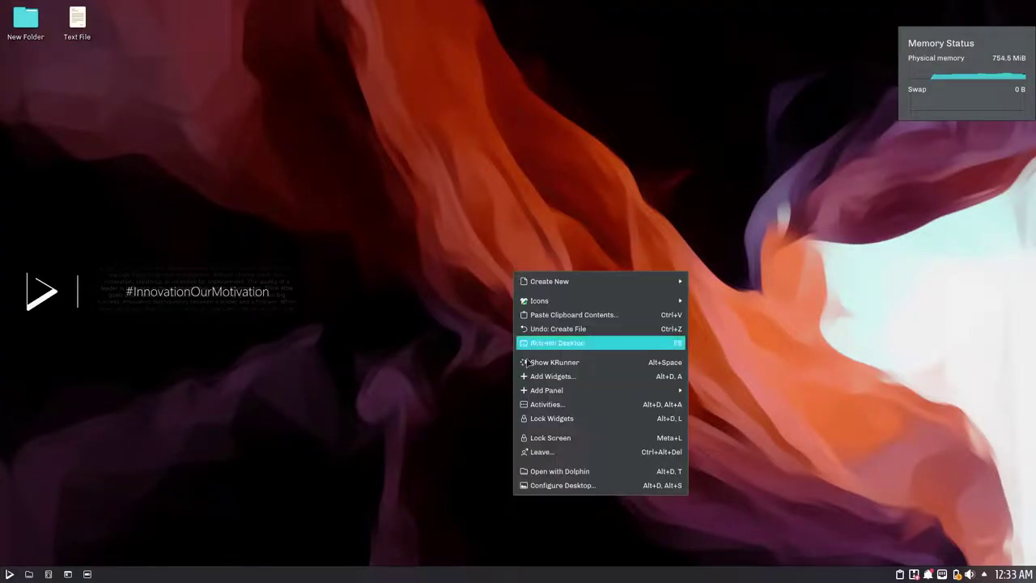
pyautogui.click(540, 472)
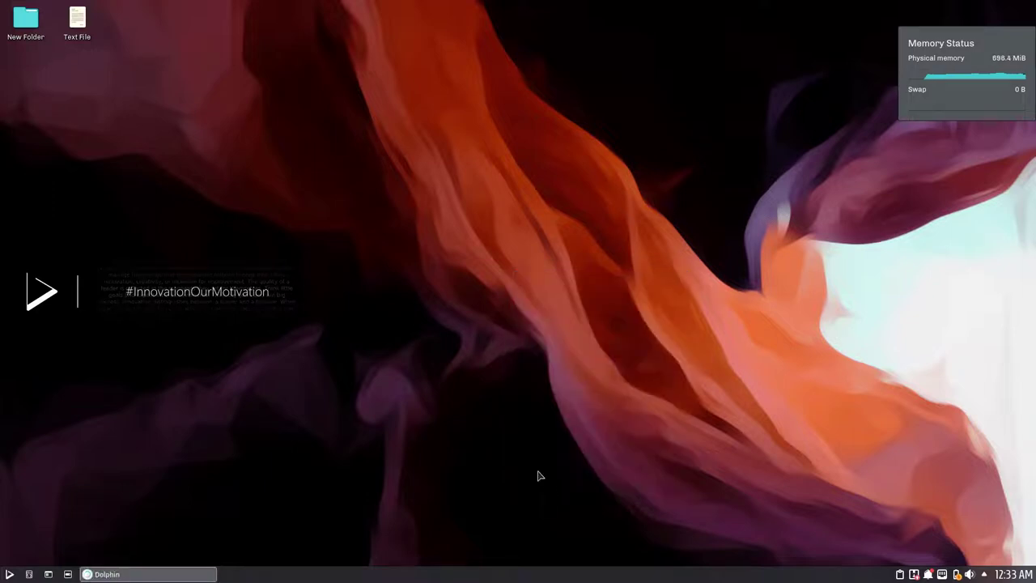
pyautogui.doubleClick(332, 89)
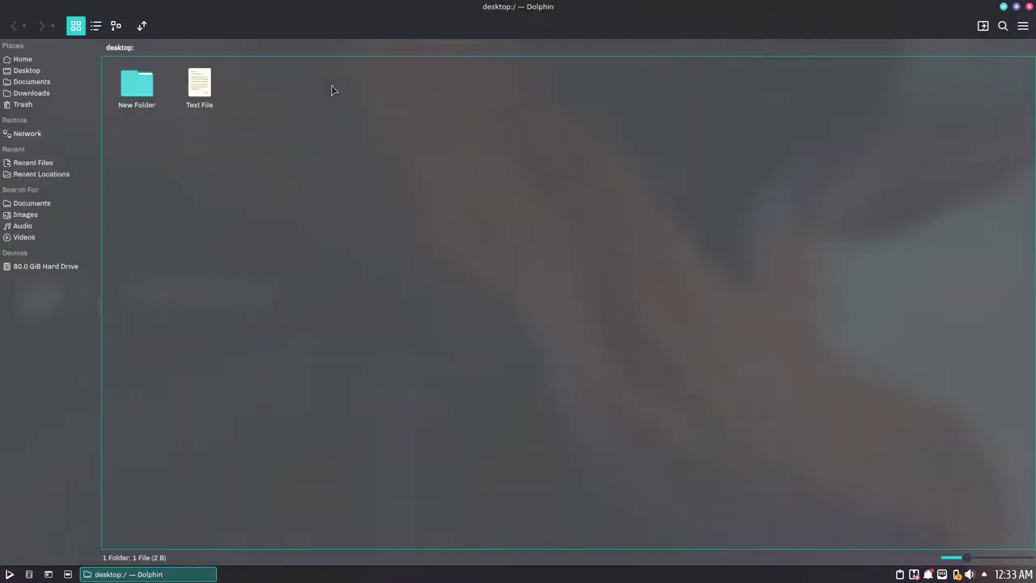
pyautogui.click(38, 59)
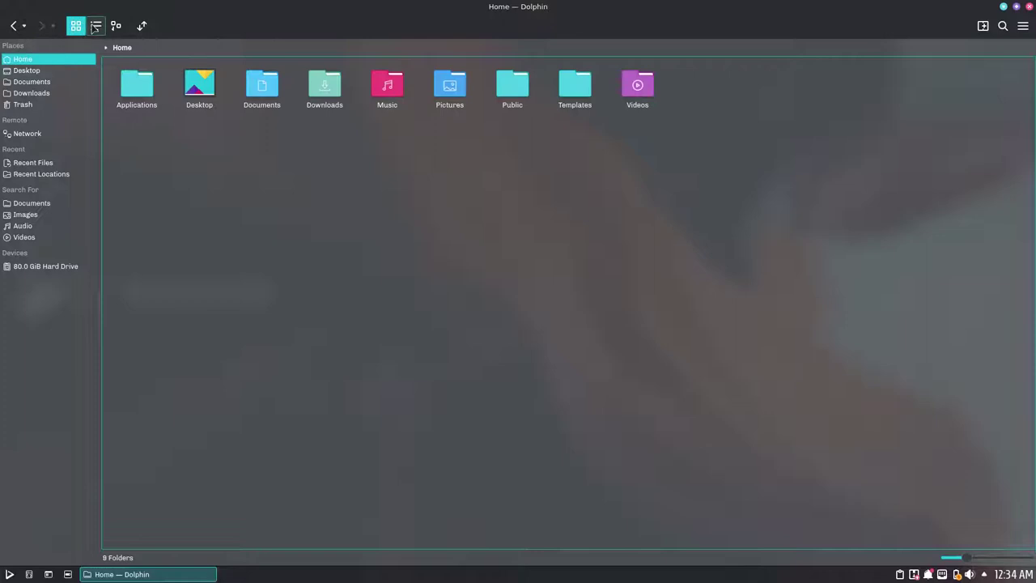
# Try the two alternative view modes for the Home folder and return to the icon view.
pyautogui.click(95, 25)
pyautogui.click(115, 25)
pyautogui.click(76, 26)
# Look at the available sorting options for the Home folder and split the file view into two panes.
pyautogui.click(143, 25)
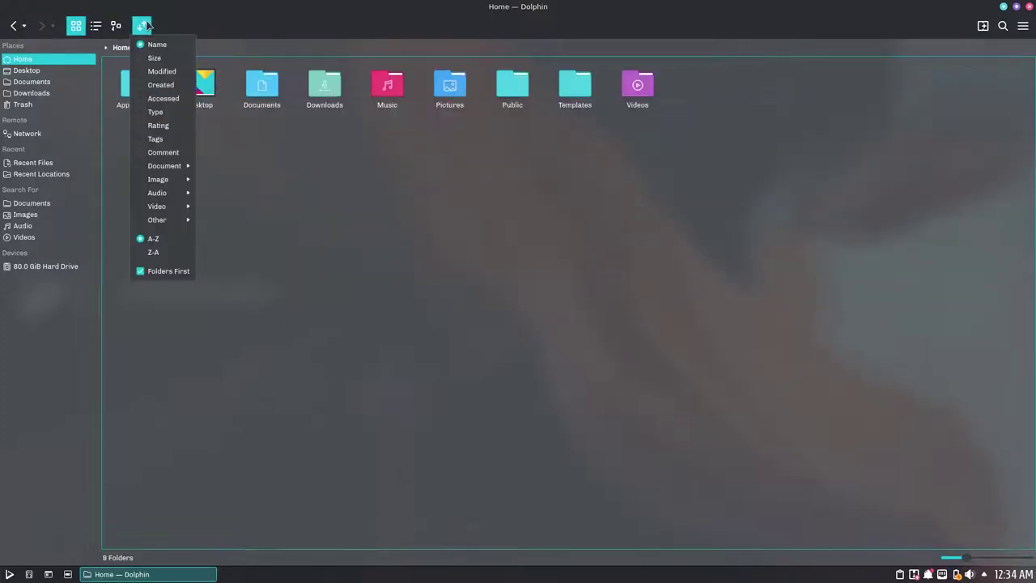
pyautogui.click(572, 19)
pyautogui.click(982, 27)
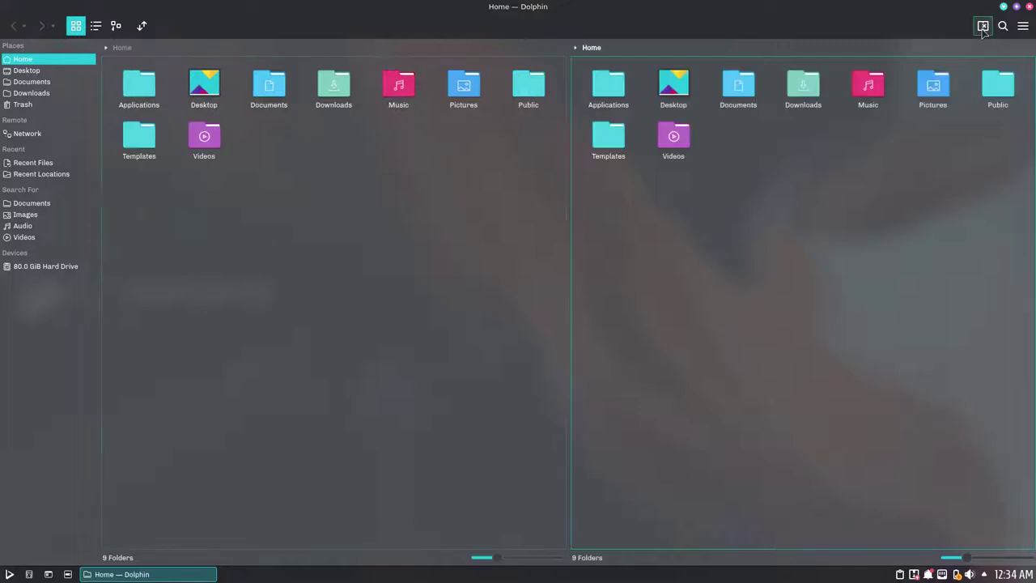
# Return the Home folder to a single pane, and show and hide the file search bar.
pyautogui.click(983, 26)
pyautogui.click(1002, 26)
pyautogui.click(1002, 28)
# View the About KDE information from the file manager's help options and close it.
pyautogui.click(1024, 27)
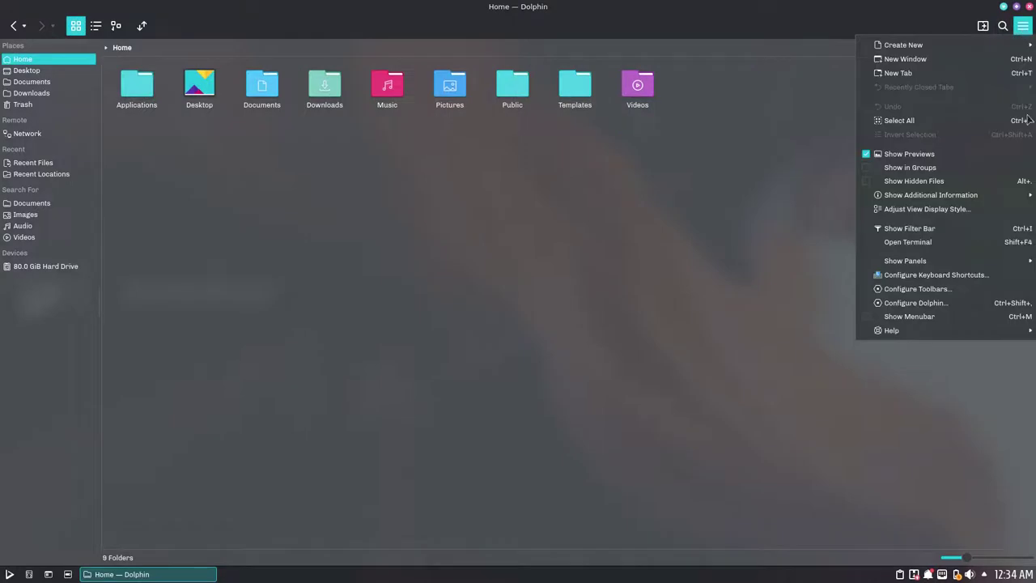
pyautogui.moveTo(1012, 334)
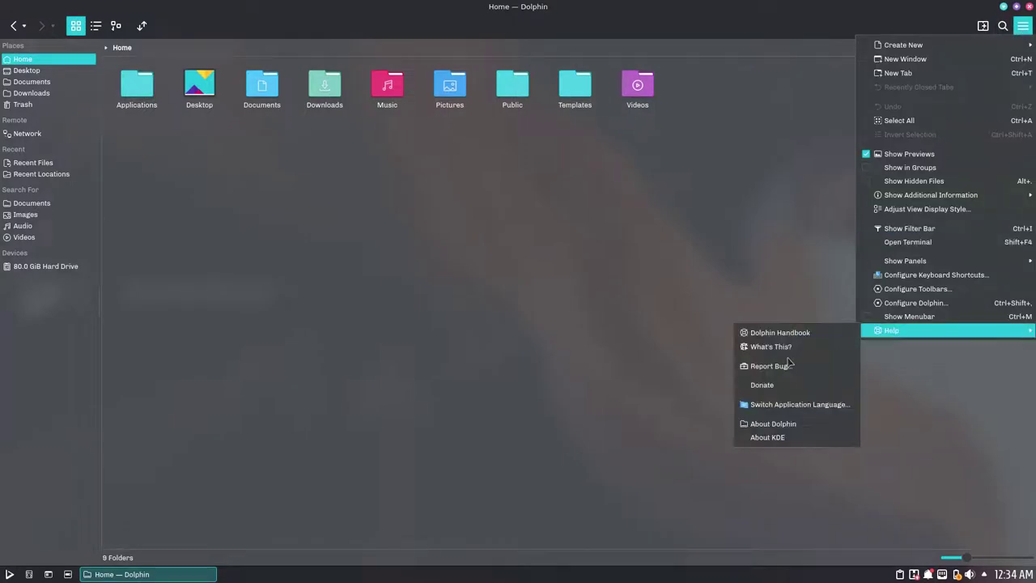
pyautogui.click(794, 440)
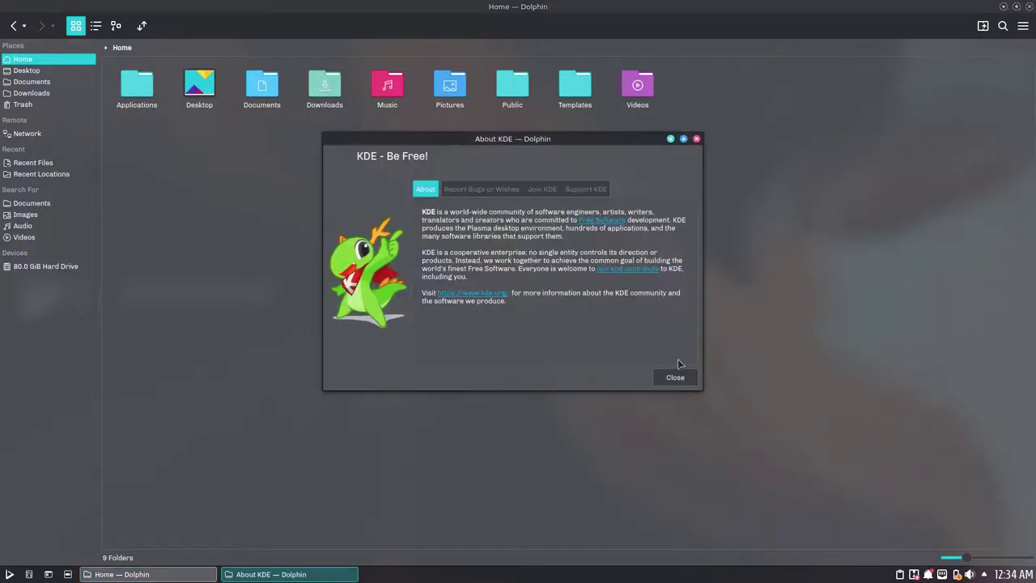
pyautogui.click(675, 378)
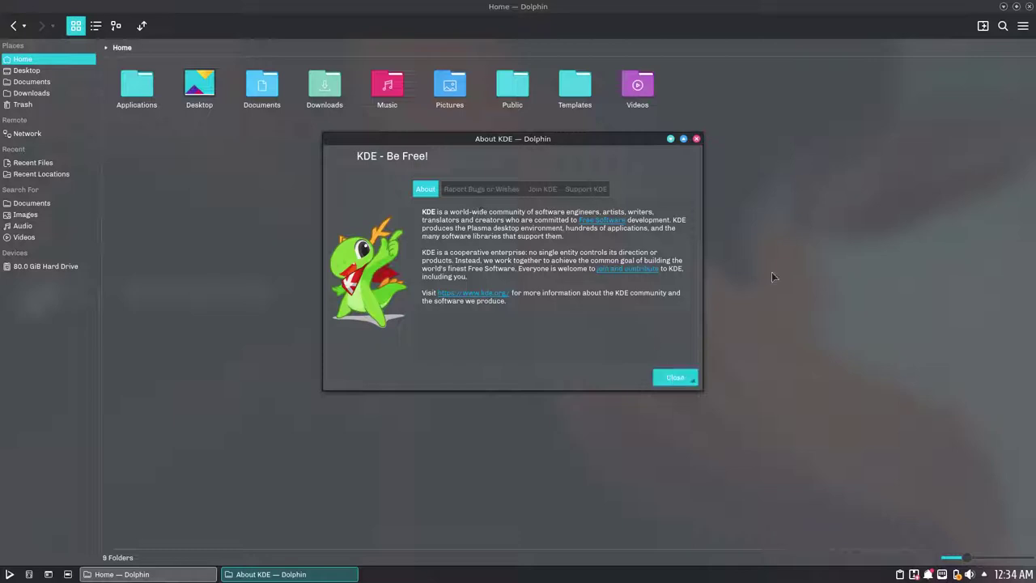
# View the About Dolphin information, close it, and close the file manager.
pyautogui.click(1023, 27)
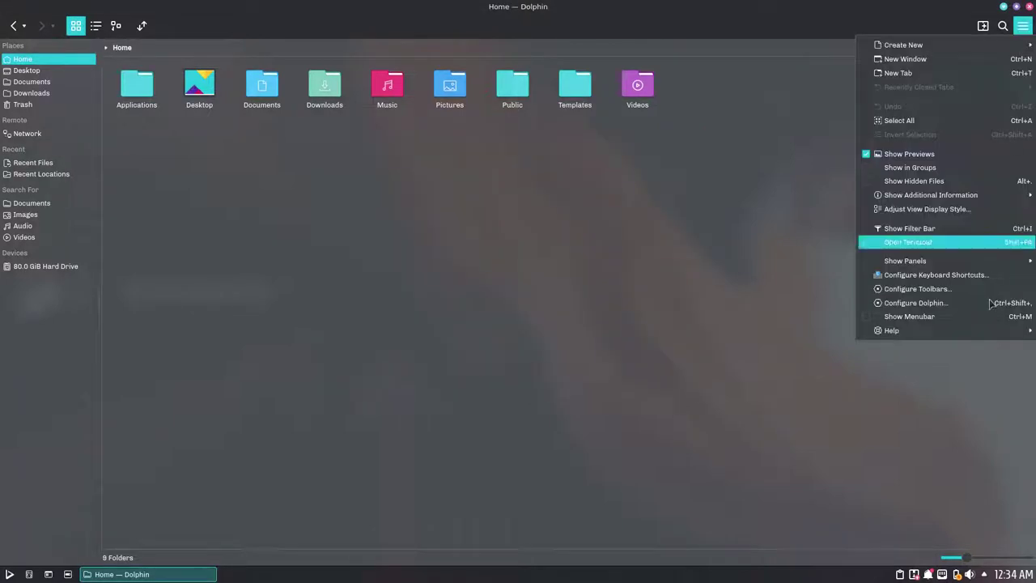
pyautogui.moveTo(990, 330)
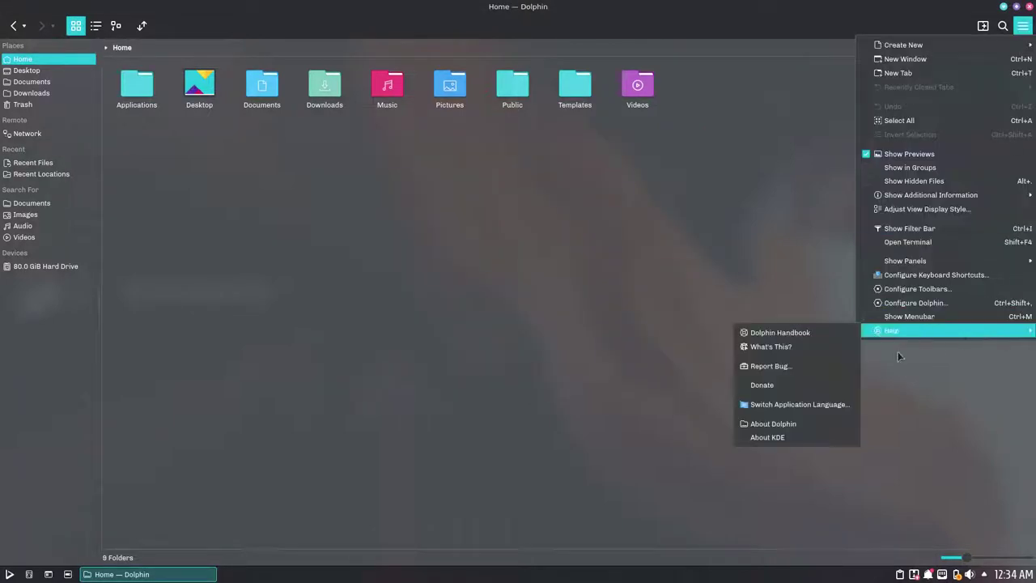
pyautogui.click(802, 424)
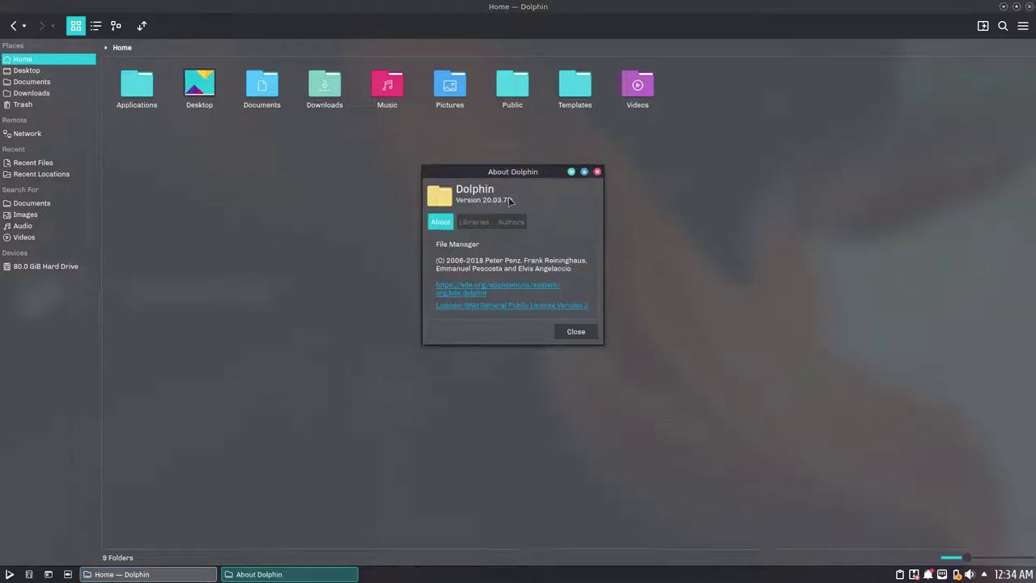
pyautogui.click(597, 172)
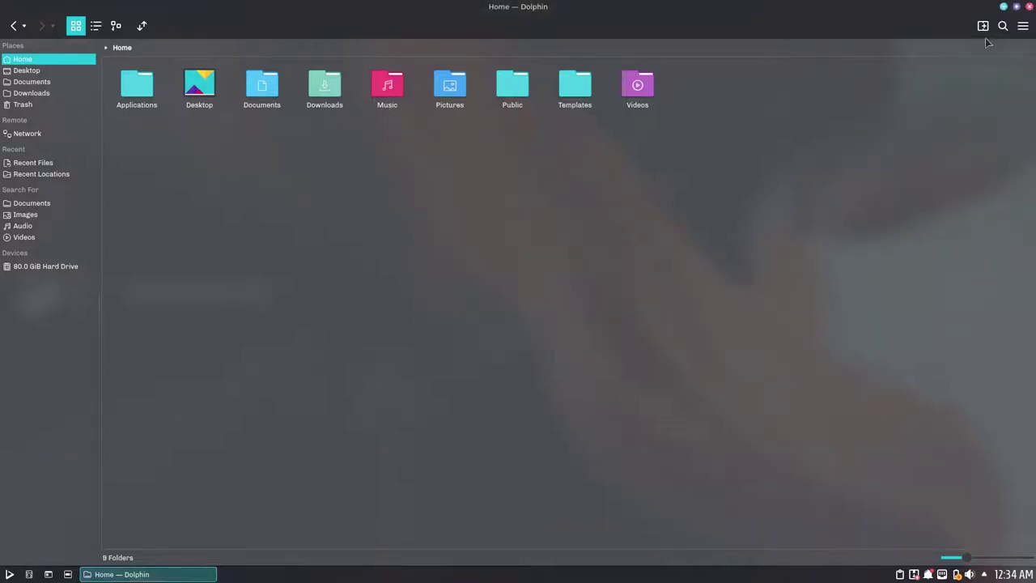
pyautogui.click(1030, 6)
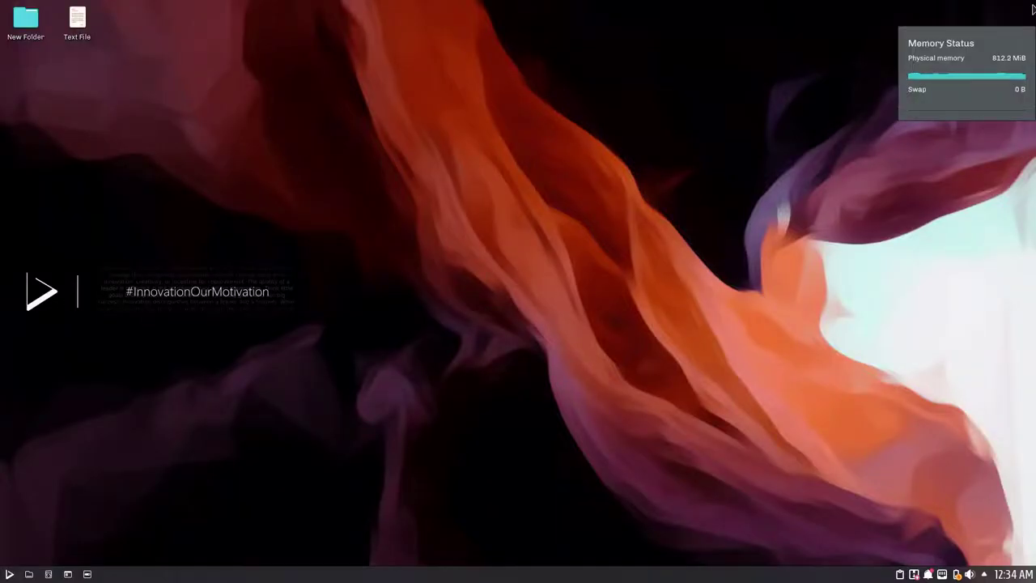
# Change the desktop wallpaper to Landscape in the maximized desktop settings and confirm.
pyautogui.rightClick(513, 224)
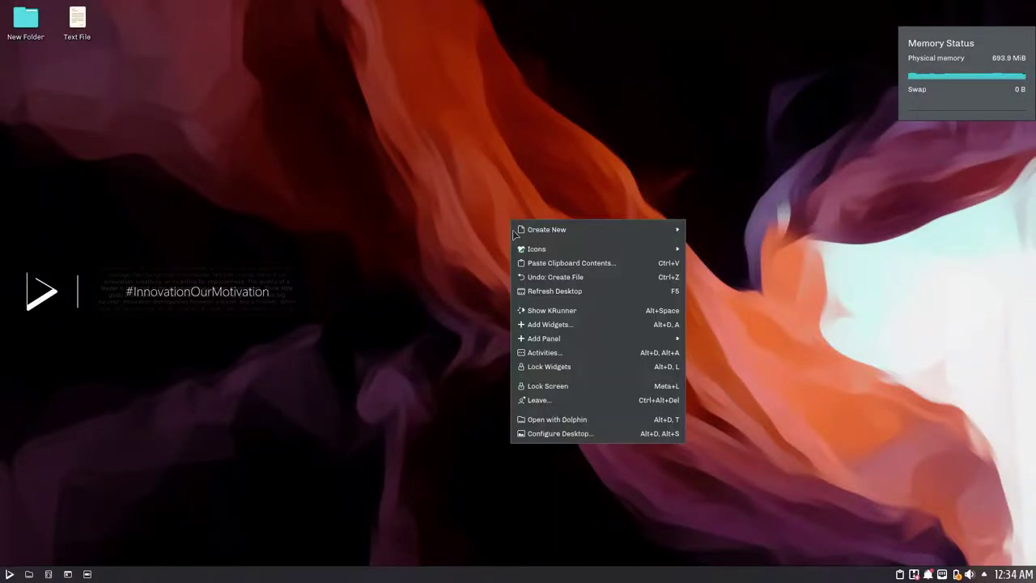
pyautogui.click(532, 433)
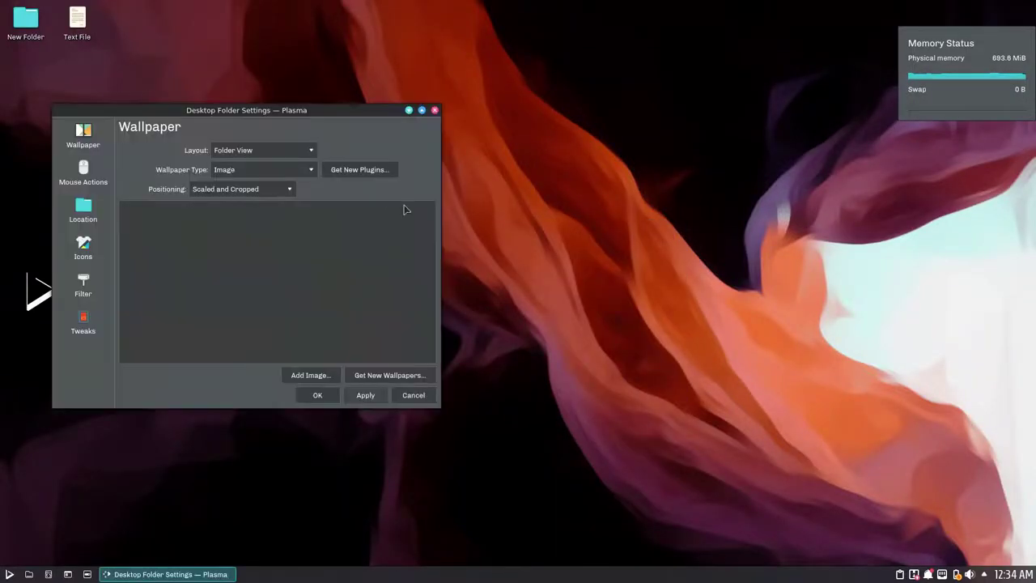
pyautogui.doubleClick(350, 112)
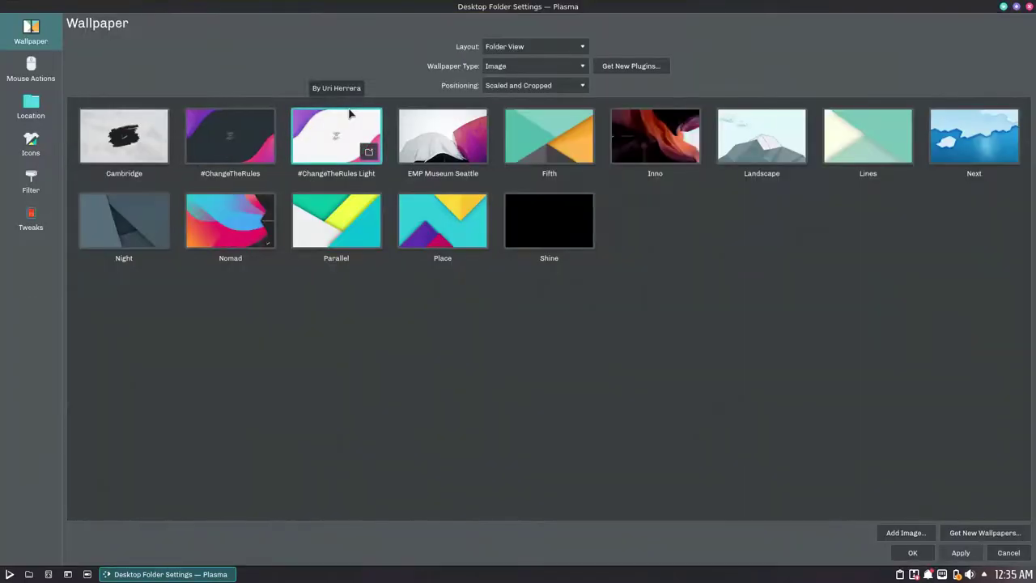
pyautogui.click(757, 148)
pyautogui.click(949, 553)
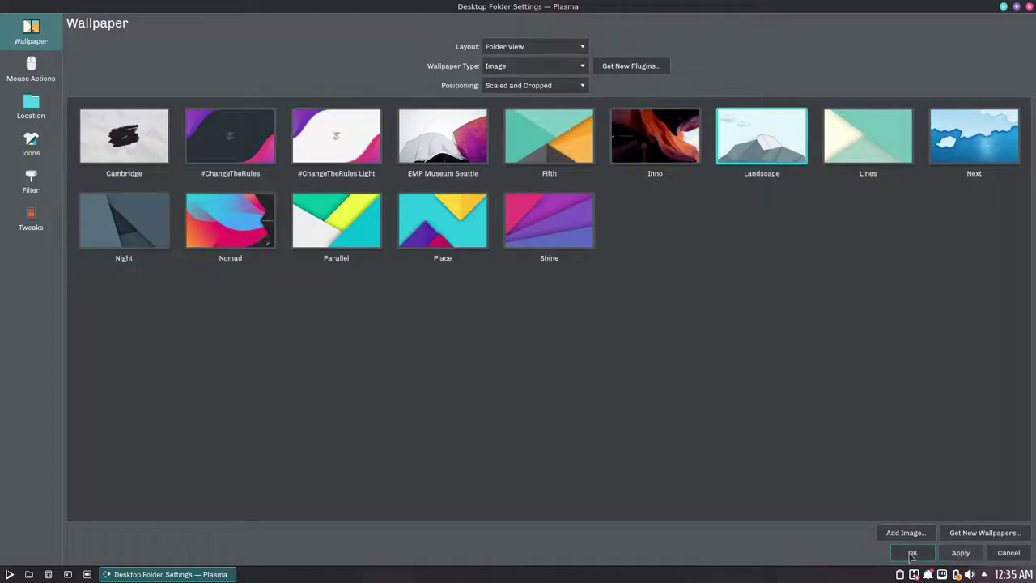
pyautogui.click(911, 553)
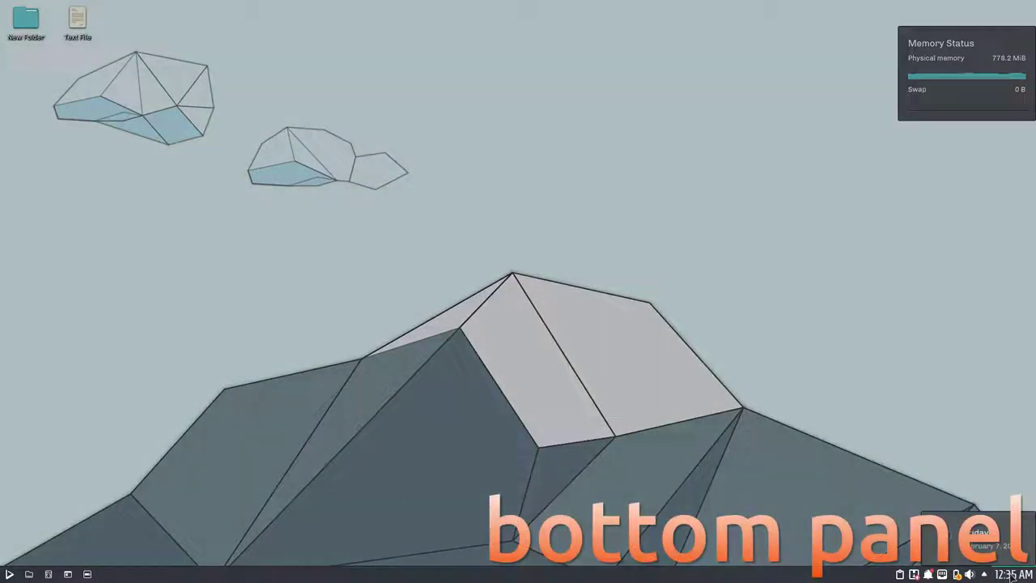
# Look through the panel's clock and system tray pop-ups, including Status & Notifications, Audio Controls, NX Networks and NX Notifications.
pyautogui.click(1013, 574)
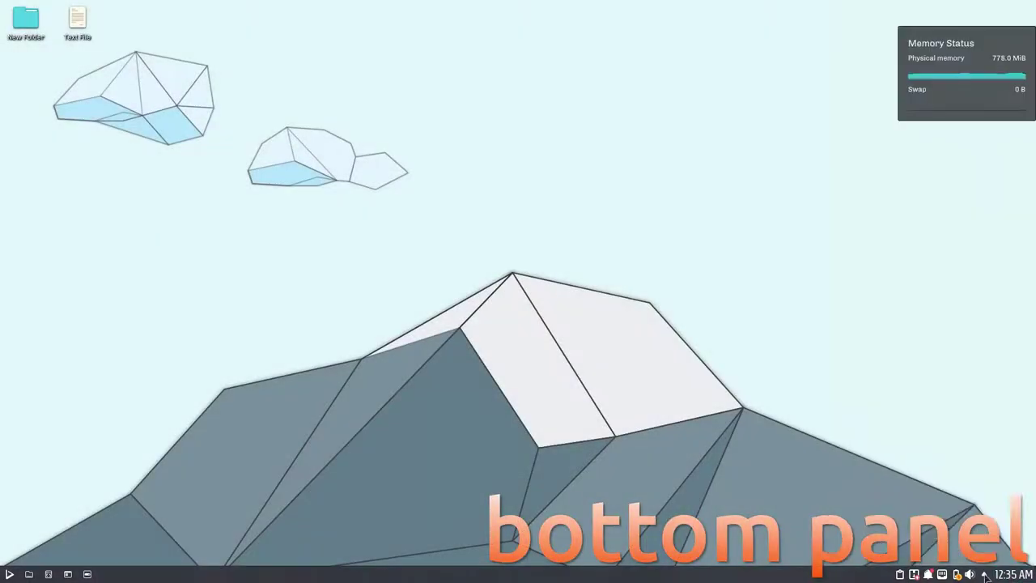
pyautogui.click(984, 574)
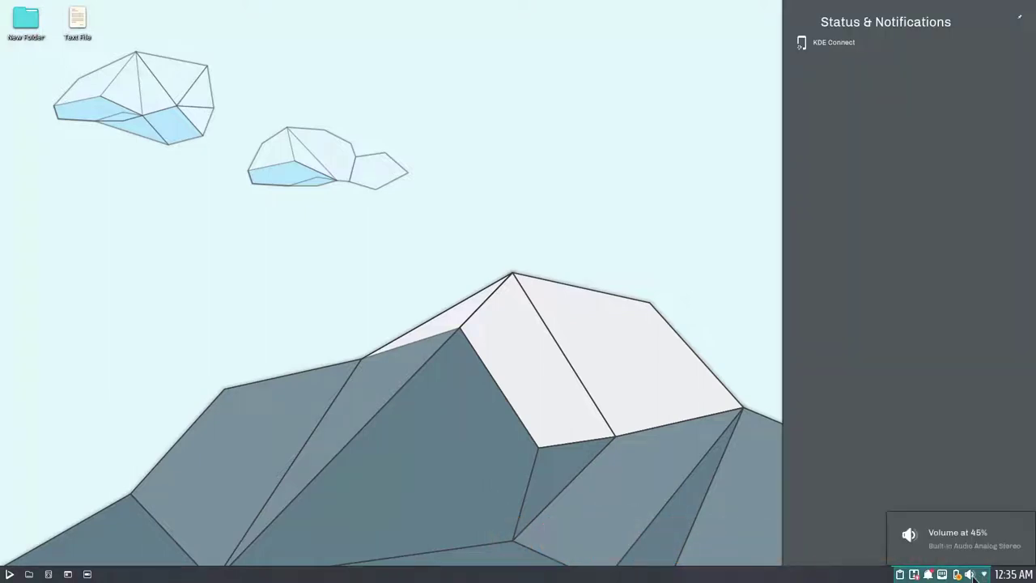
pyautogui.click(972, 574)
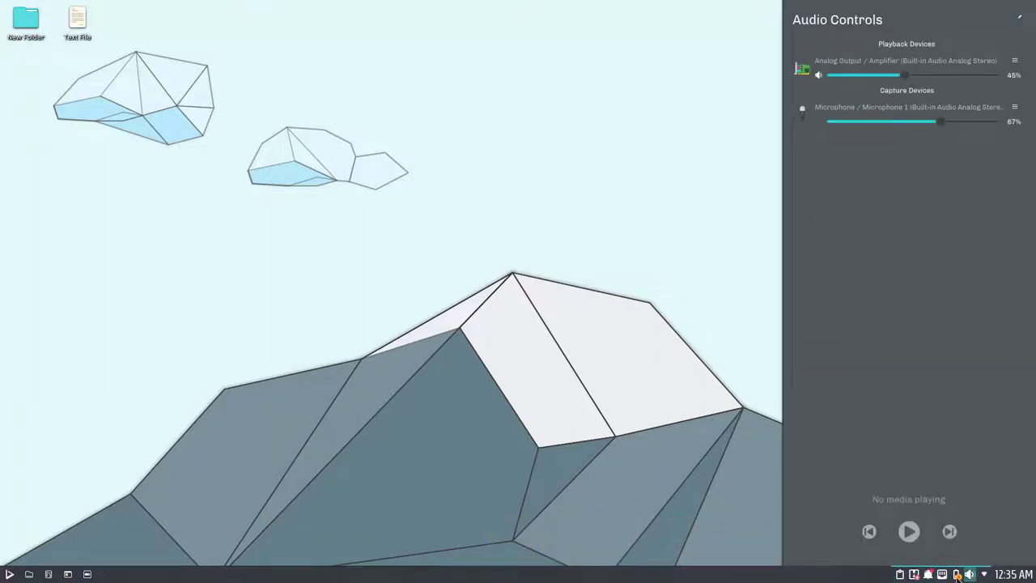
pyautogui.click(957, 574)
pyautogui.click(943, 574)
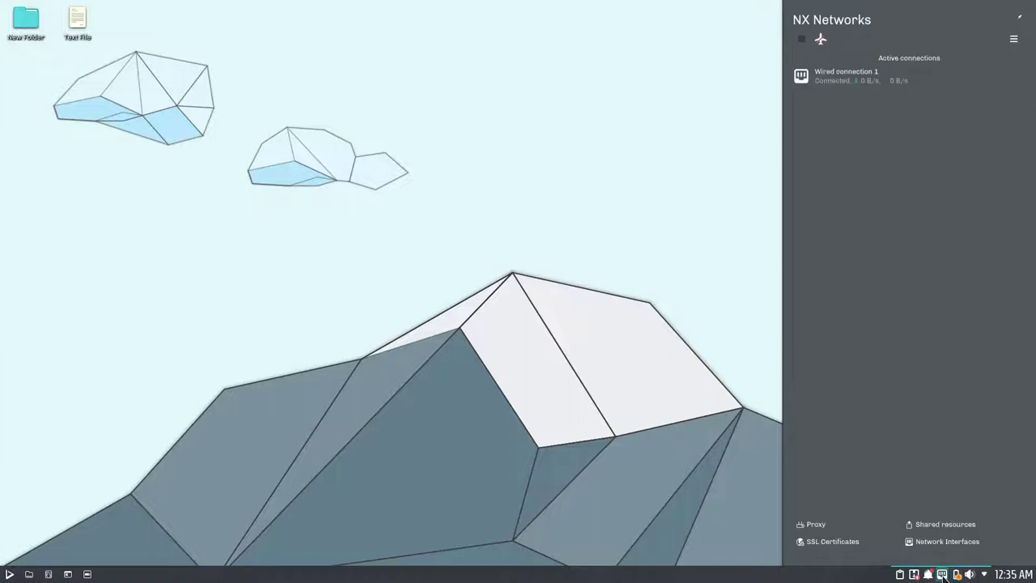
pyautogui.click(928, 574)
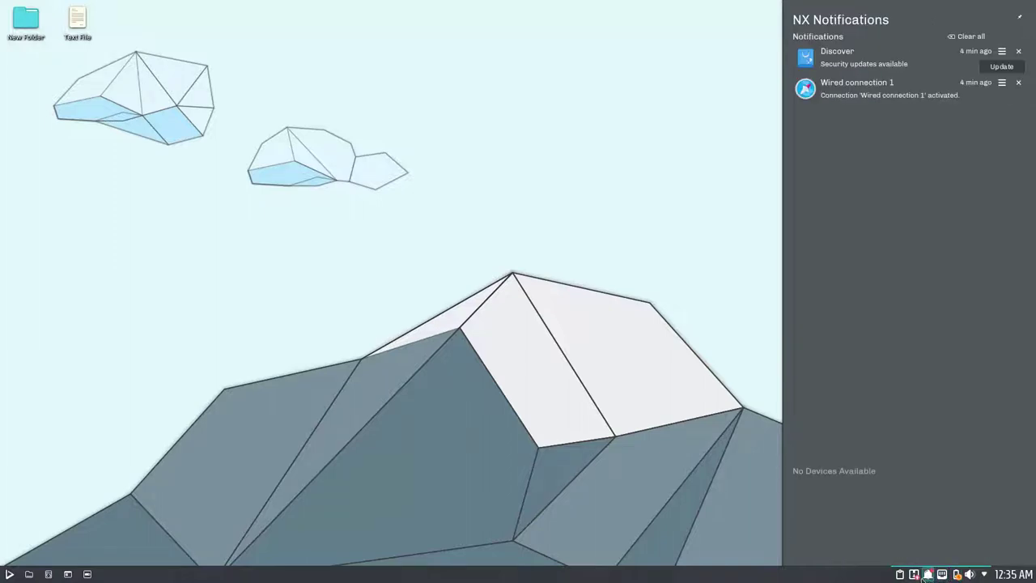
# Open the available updates in Discover, and view and close the clipboard history.
pyautogui.click(914, 574)
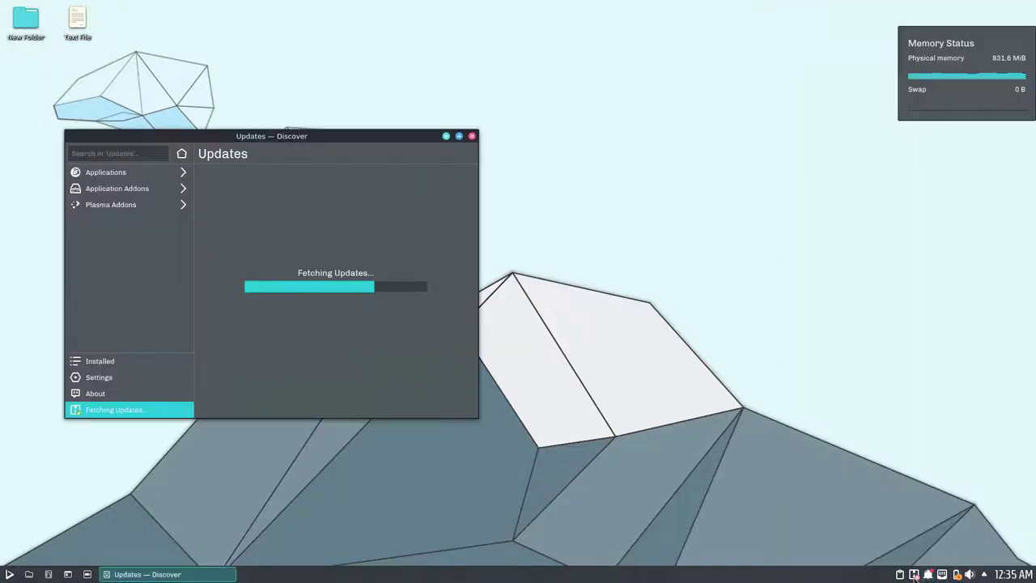
pyautogui.click(900, 574)
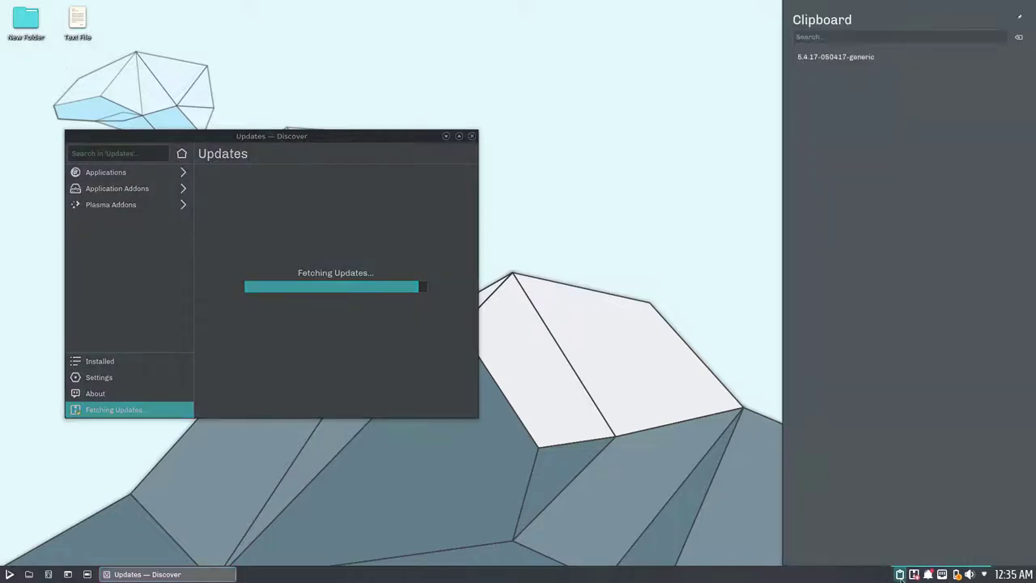
pyautogui.click(899, 574)
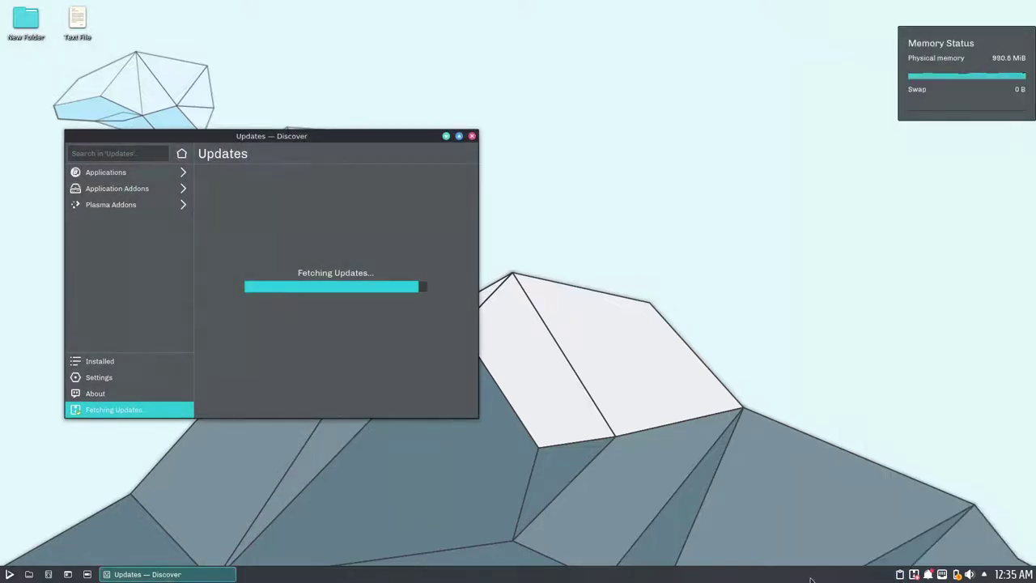
# Edit the bottom panel, view its Appearance and Effects settings, and change its type to Dock.
pyautogui.rightClick(629, 577)
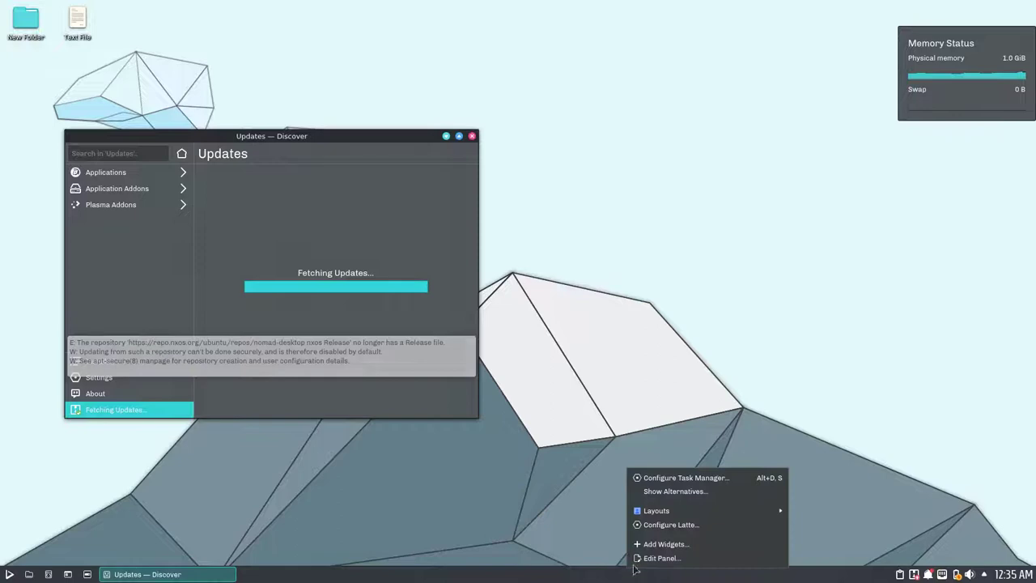
pyautogui.click(643, 557)
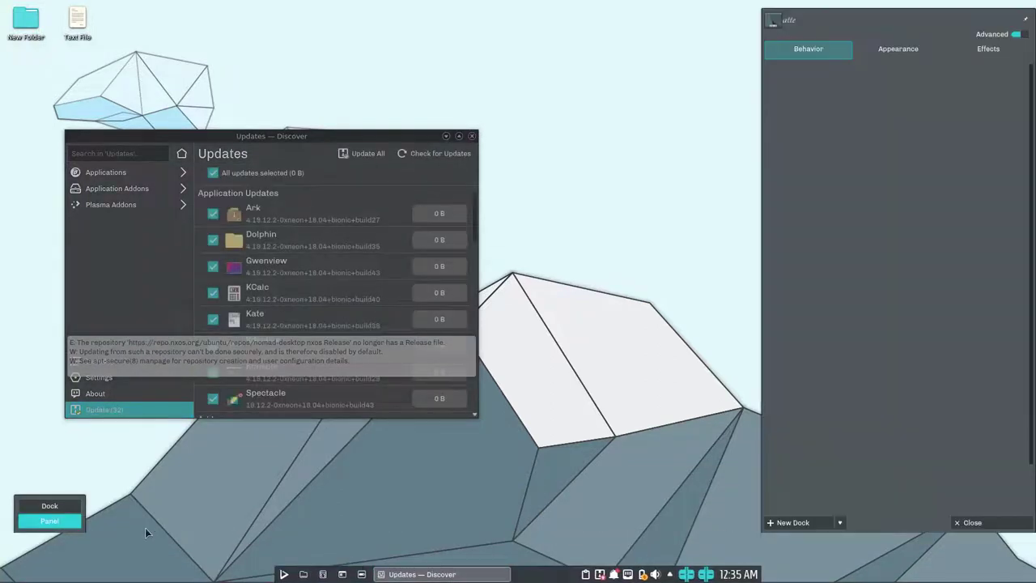
pyautogui.click(897, 55)
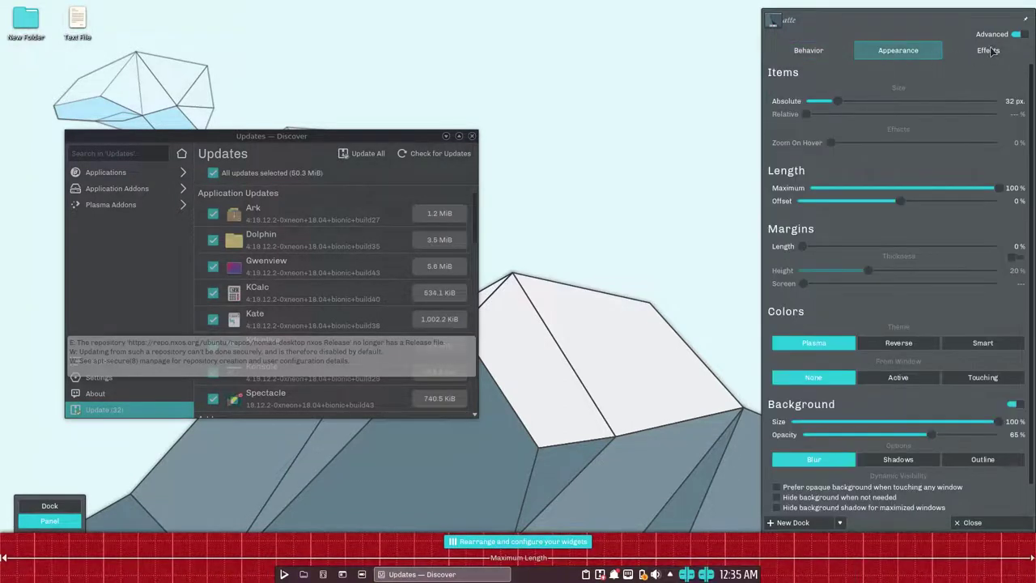
pyautogui.click(990, 51)
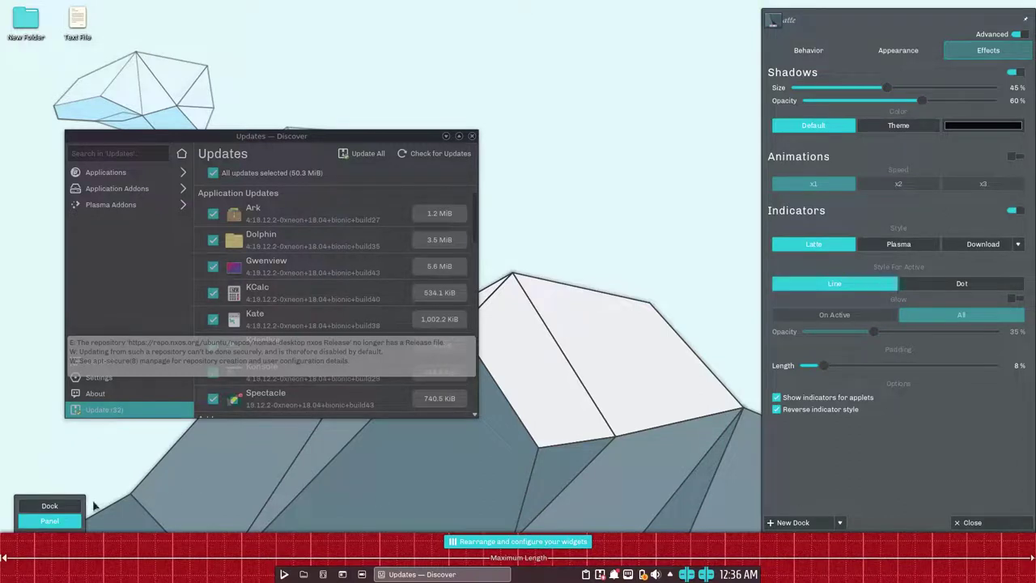
pyautogui.click(51, 506)
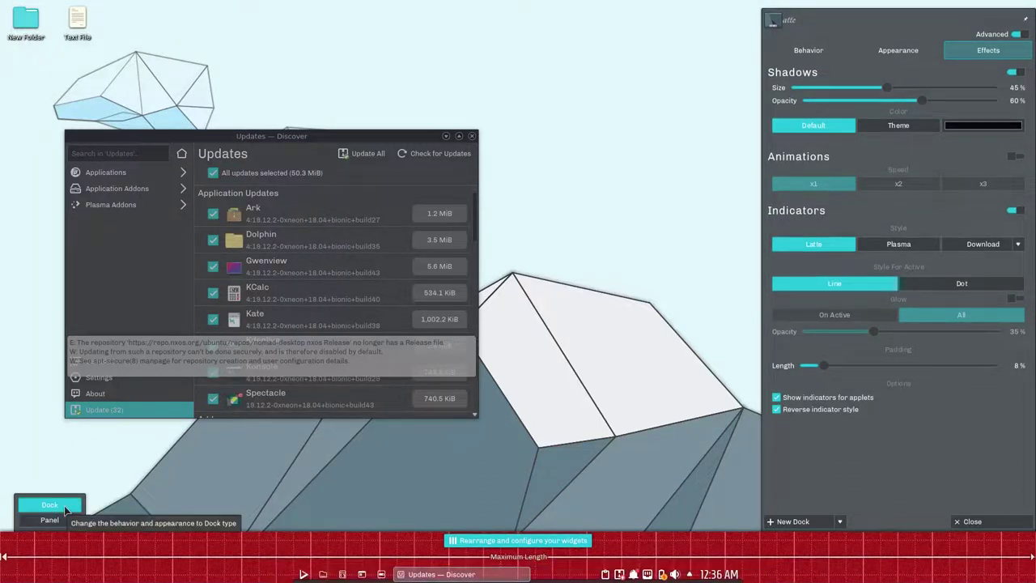
pyautogui.click(965, 523)
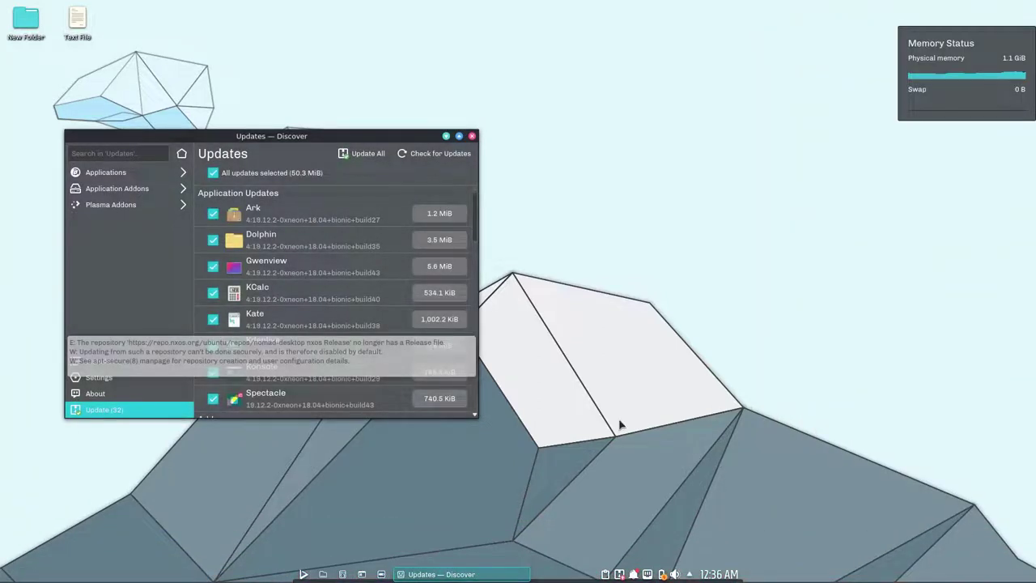
# Start installing all updates in Discover, authorize with the account password, and minimize the window.
pyautogui.click(356, 147)
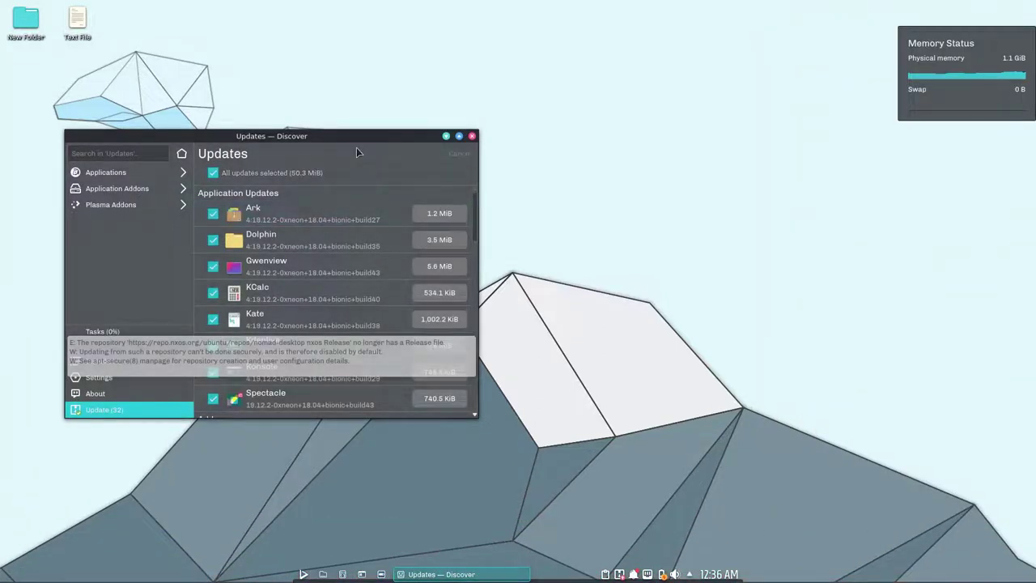
pyautogui.write('*****')
pyautogui.press('Return')
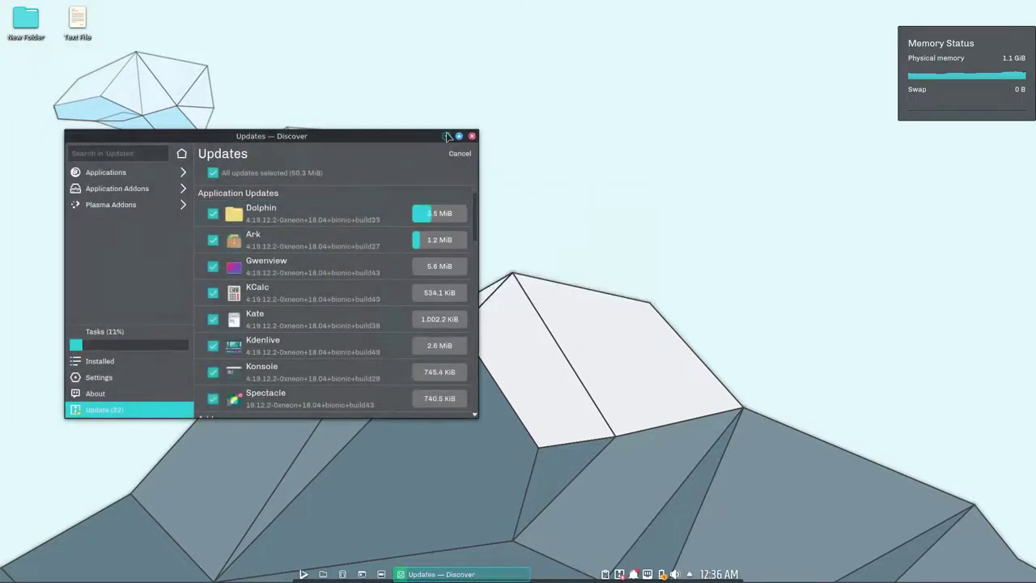
pyautogui.click(446, 136)
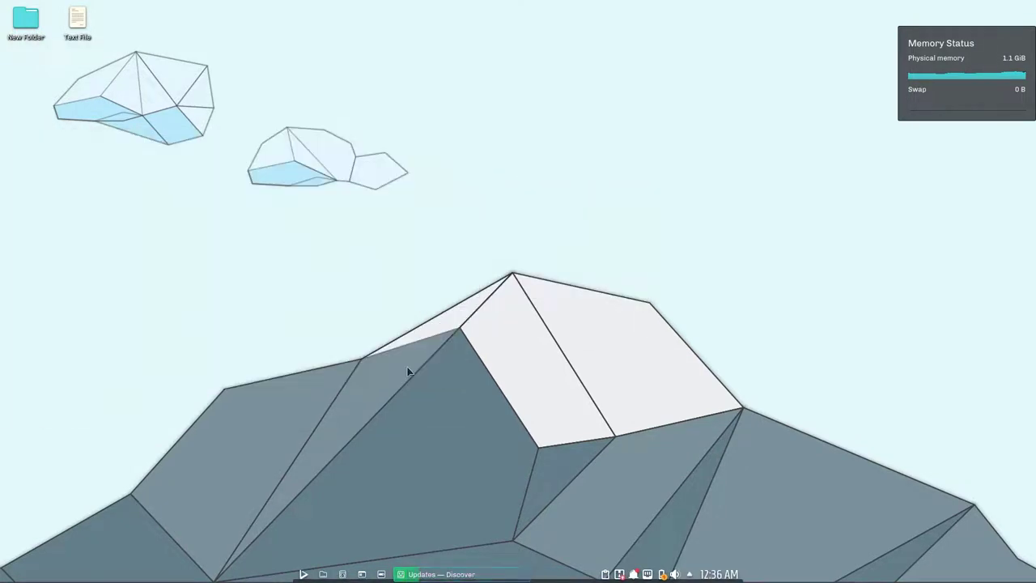
# View the Preferences and Layouts pages of the Latte Dock settings and close them.
pyautogui.rightClick(550, 576)
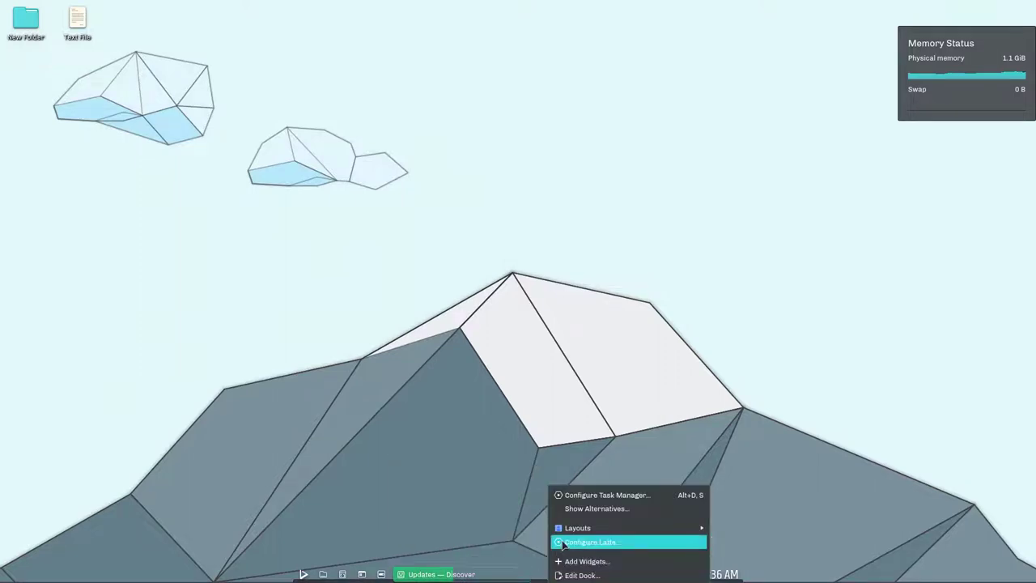
pyautogui.click(589, 542)
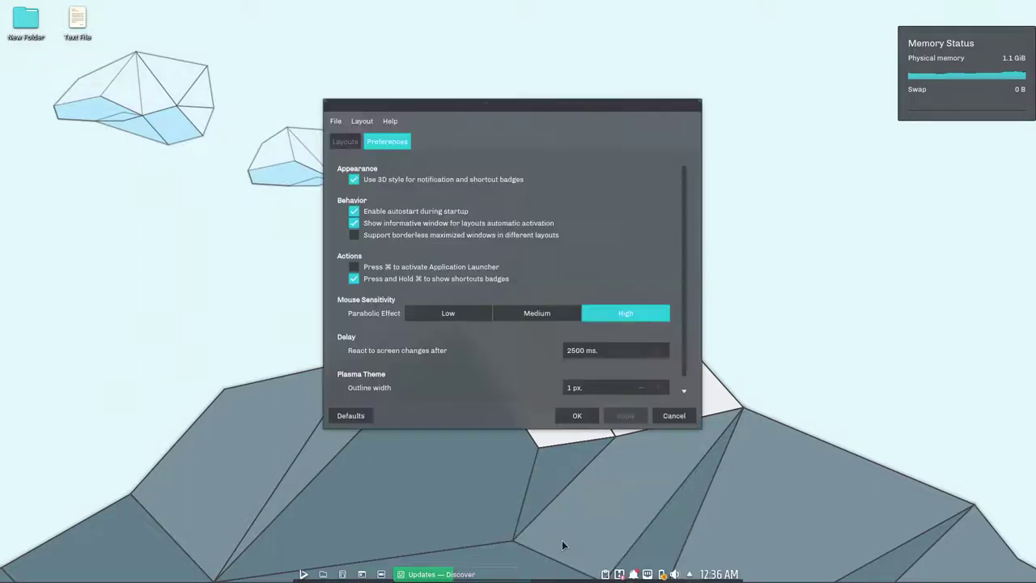
pyautogui.click(342, 141)
pyautogui.click(695, 107)
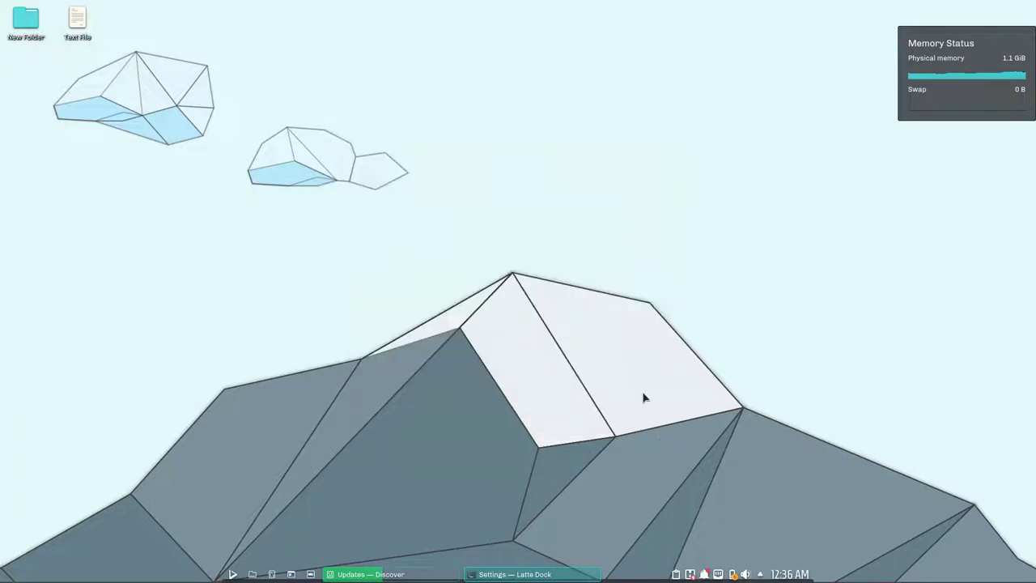
# Replace the dock's Task Manager widget with the Icons-only Task Manager alternative.
pyautogui.rightClick(563, 577)
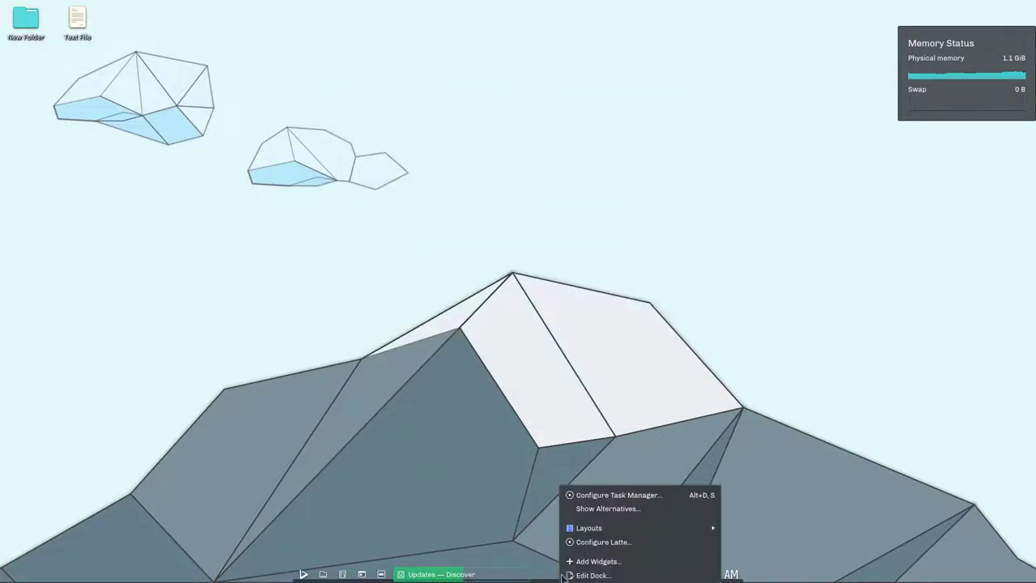
pyautogui.click(650, 508)
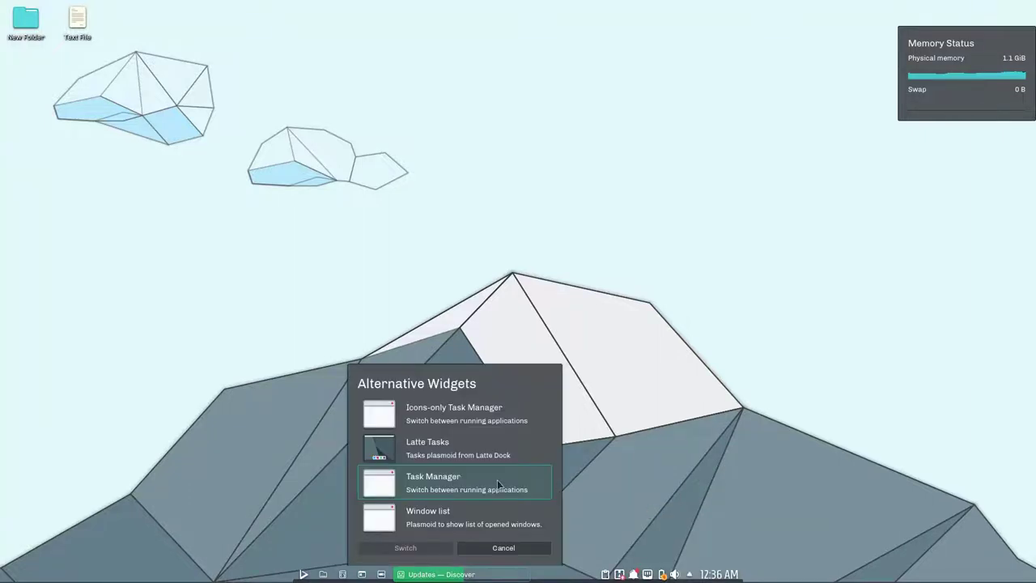
pyautogui.click(378, 415)
pyautogui.click(406, 548)
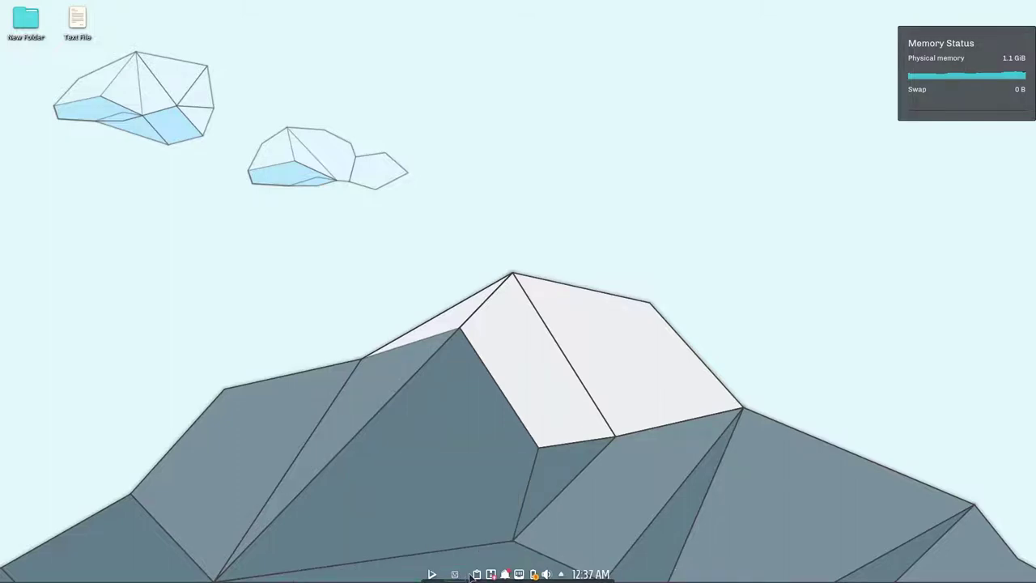
# View the Entries and Keyboard Shortcuts pages of the NX System Tray settings and close them.
pyautogui.rightClick(470, 576)
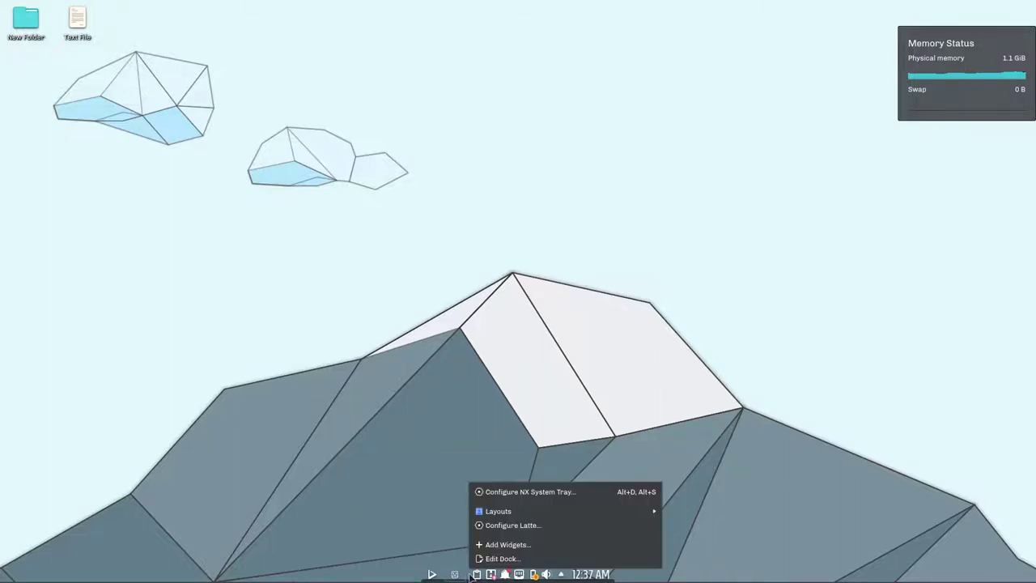
pyautogui.click(480, 491)
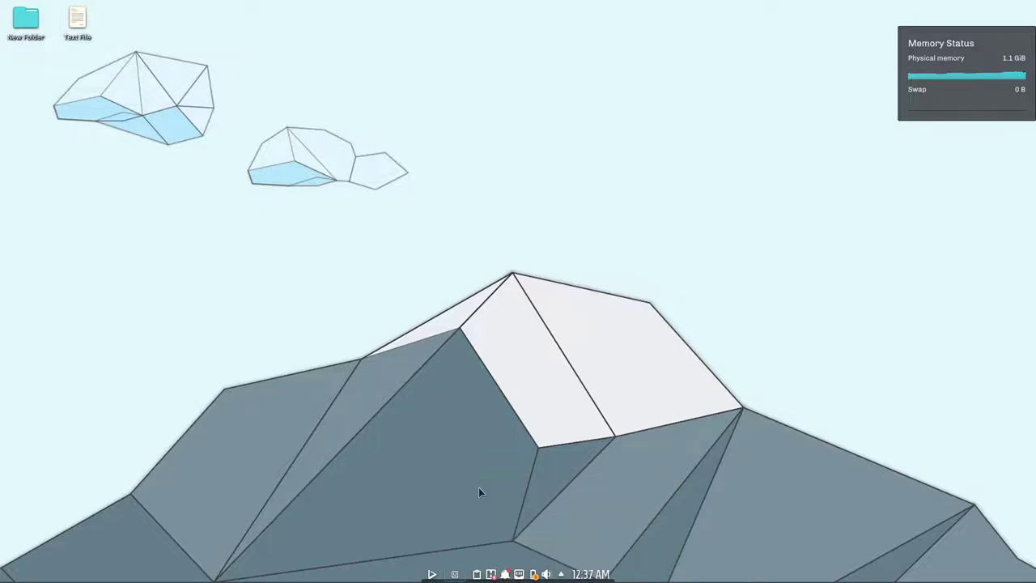
pyautogui.click(110, 228)
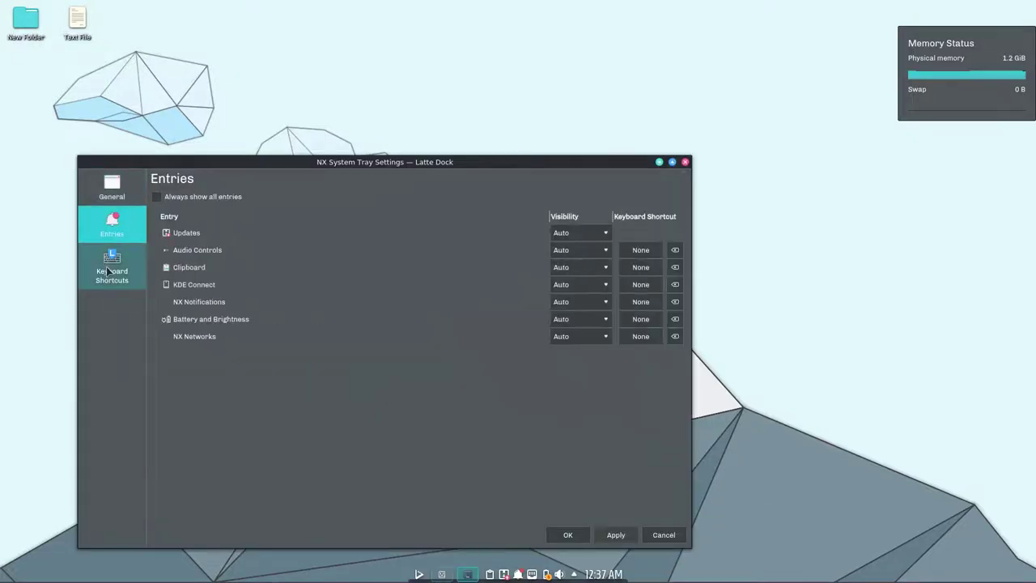
pyautogui.click(110, 271)
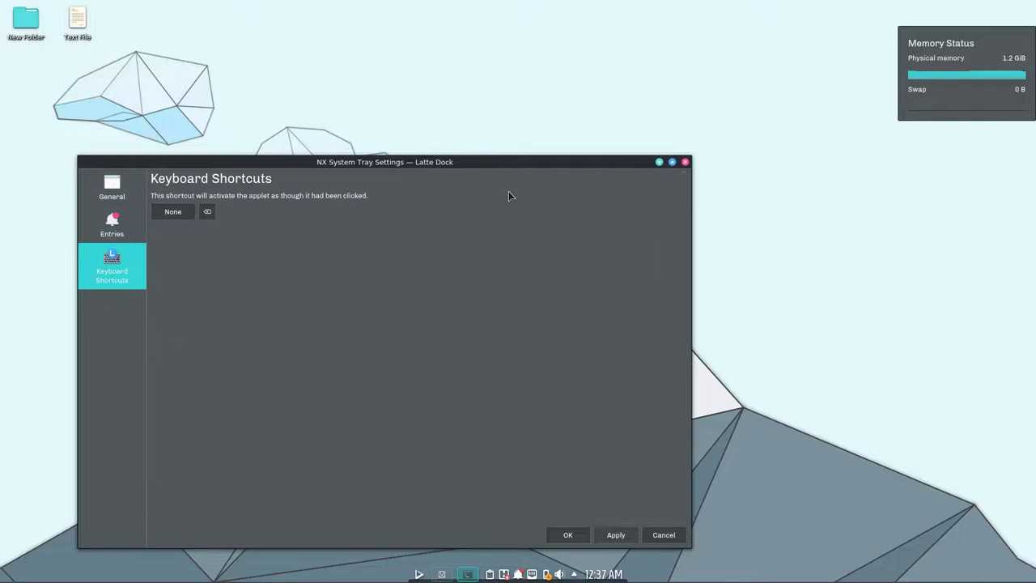
pyautogui.click(684, 163)
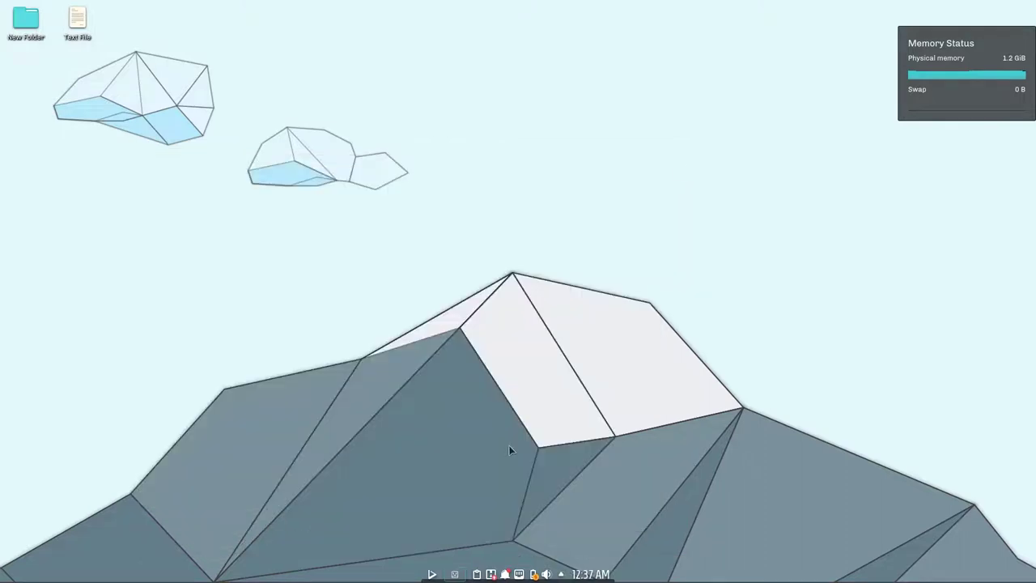
# View the Graphics applications in the KDE Menu Editor and close the editor.
pyautogui.rightClick(433, 575)
pyautogui.click(454, 480)
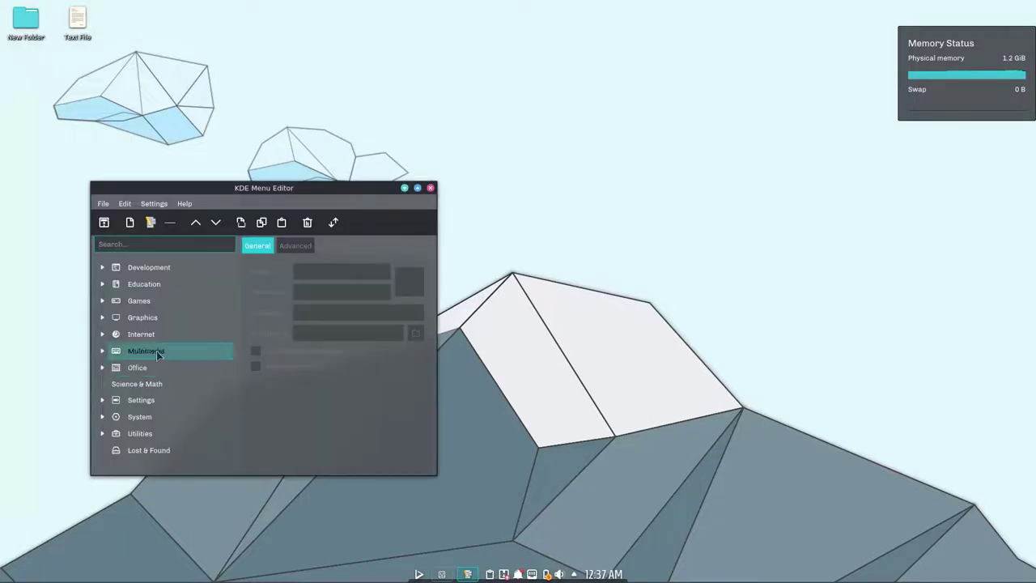
pyautogui.click(102, 316)
pyautogui.click(160, 336)
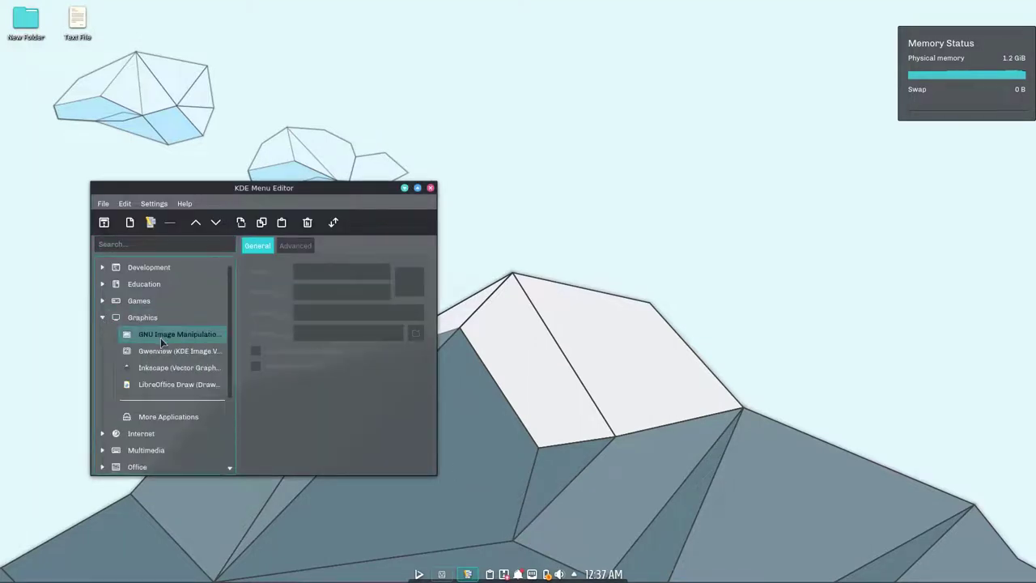
pyautogui.click(431, 187)
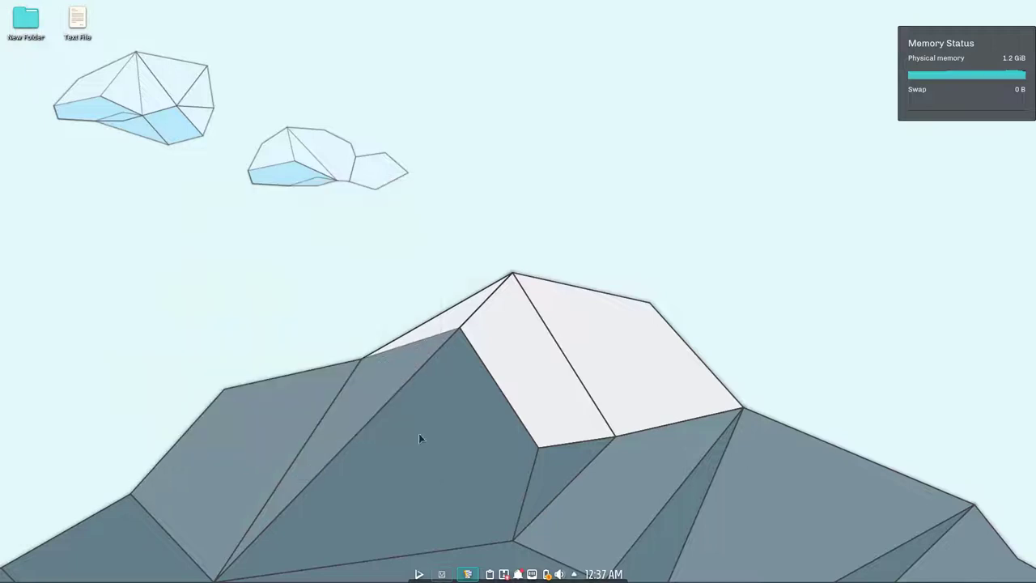
# View the Groups and Keyboard Shortcuts pages of the NX Menu settings, discarding any changes, and close them.
pyautogui.rightClick(419, 574)
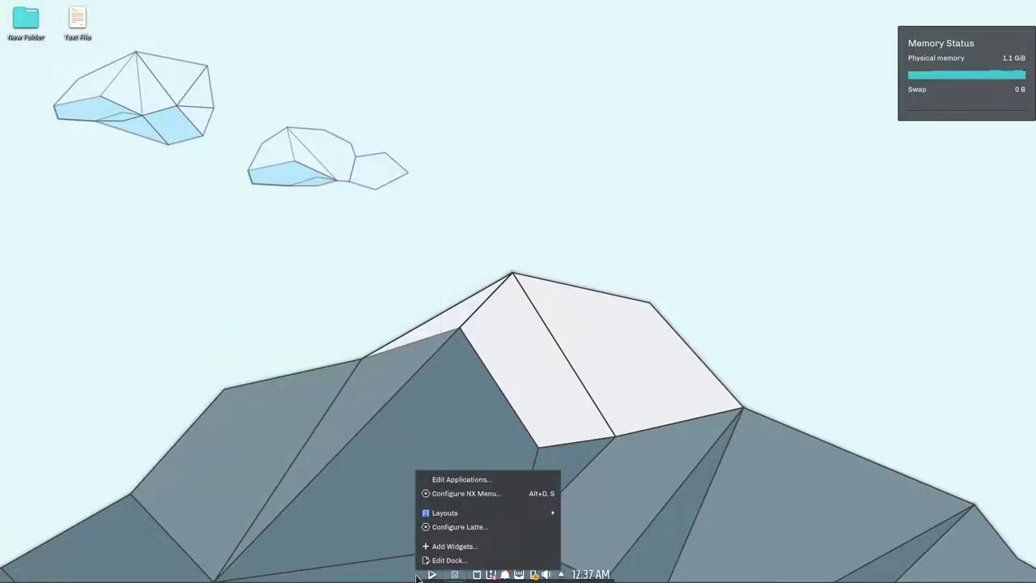
pyautogui.click(433, 496)
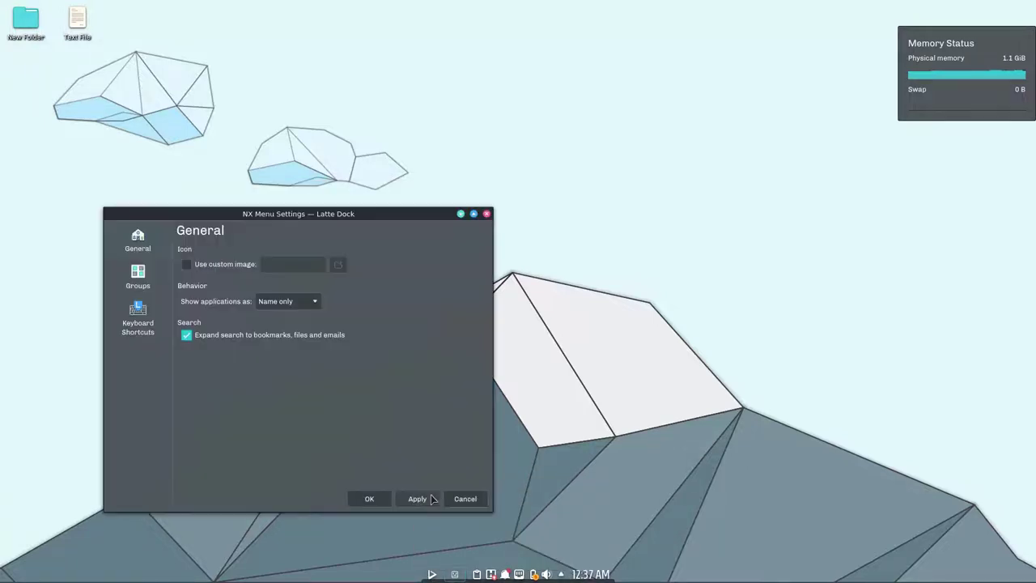
pyautogui.click(139, 285)
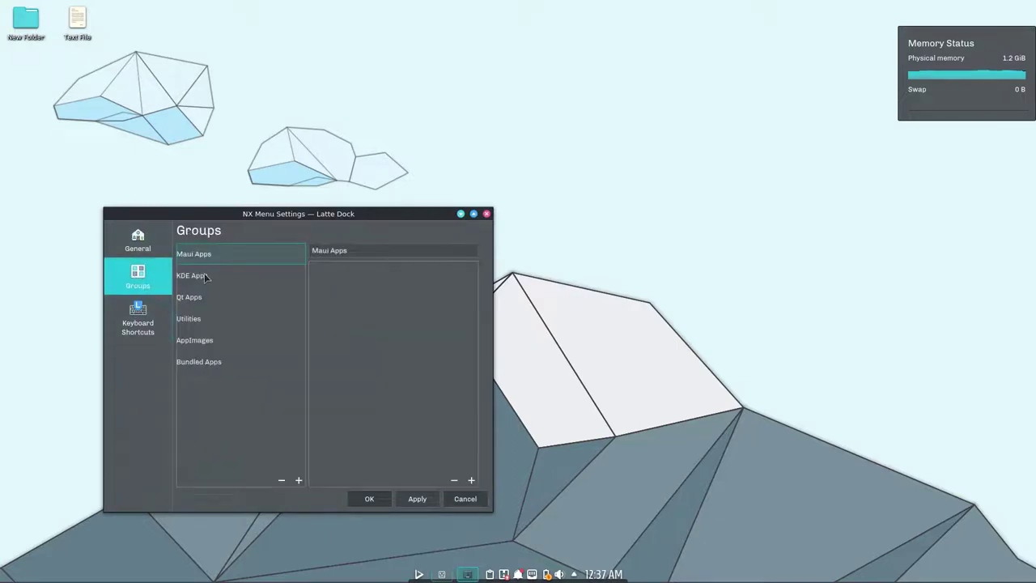
pyautogui.click(204, 285)
pyautogui.click(205, 298)
pyautogui.click(138, 320)
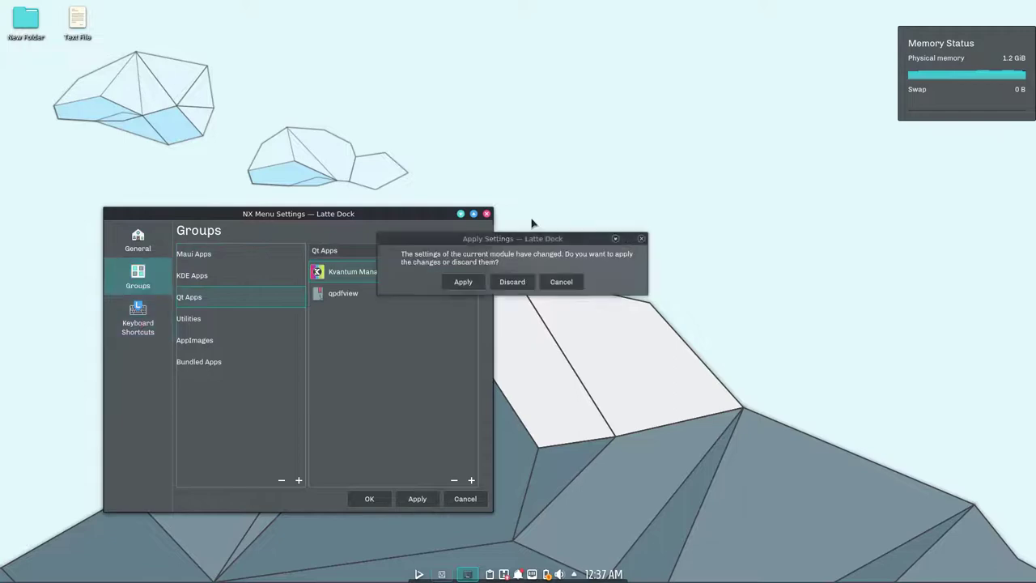
pyautogui.click(523, 283)
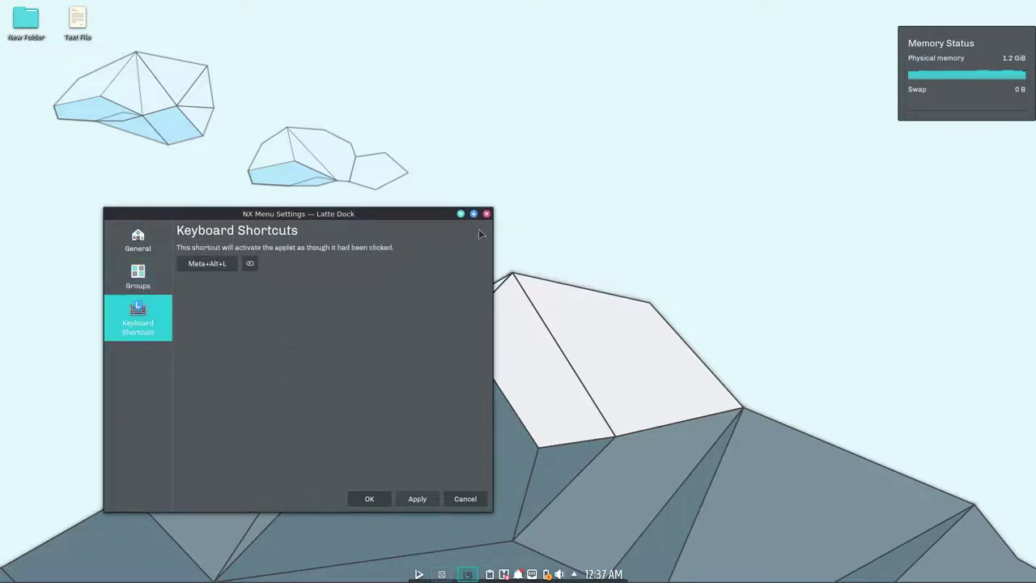
pyautogui.click(486, 215)
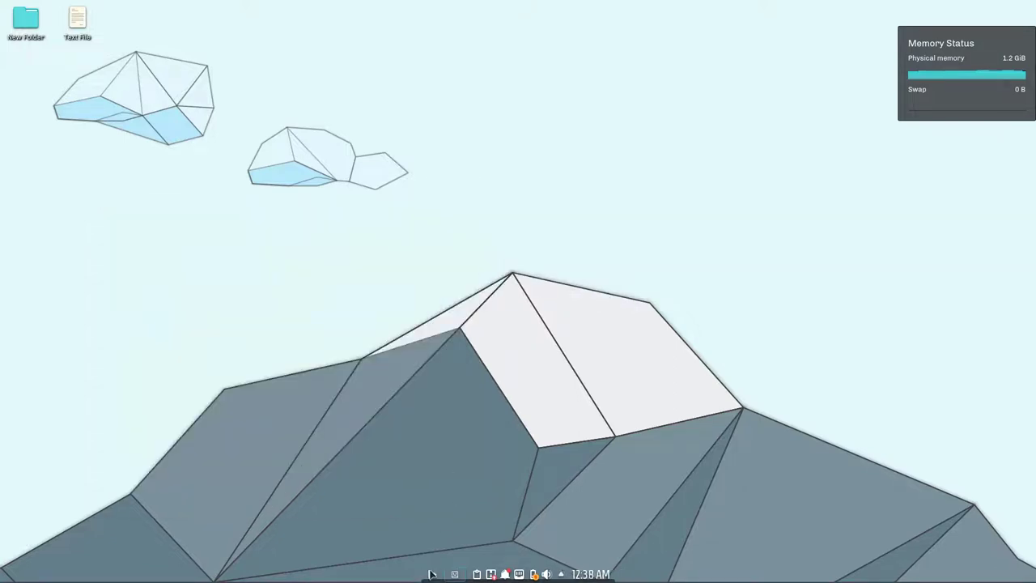
# Switch the Latte Dock layout to nx-floating-panel-dark.
pyautogui.rightClick(432, 574)
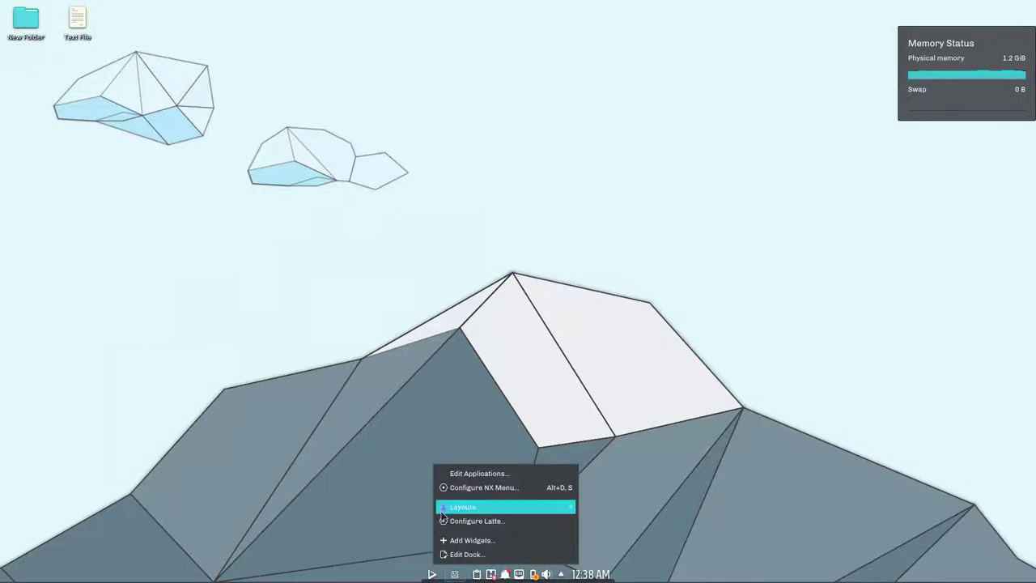
pyautogui.moveTo(443, 508)
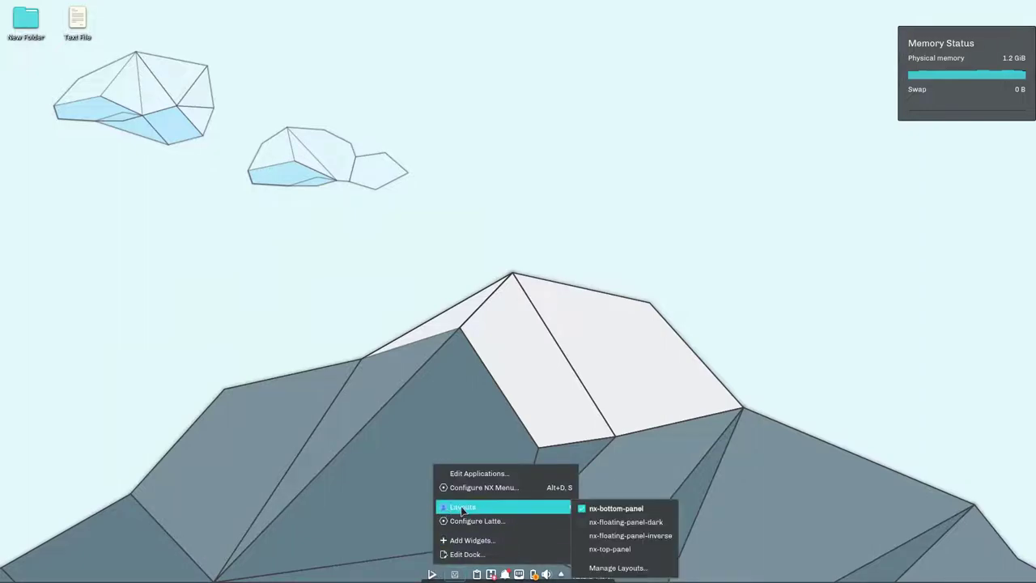
pyautogui.click(586, 522)
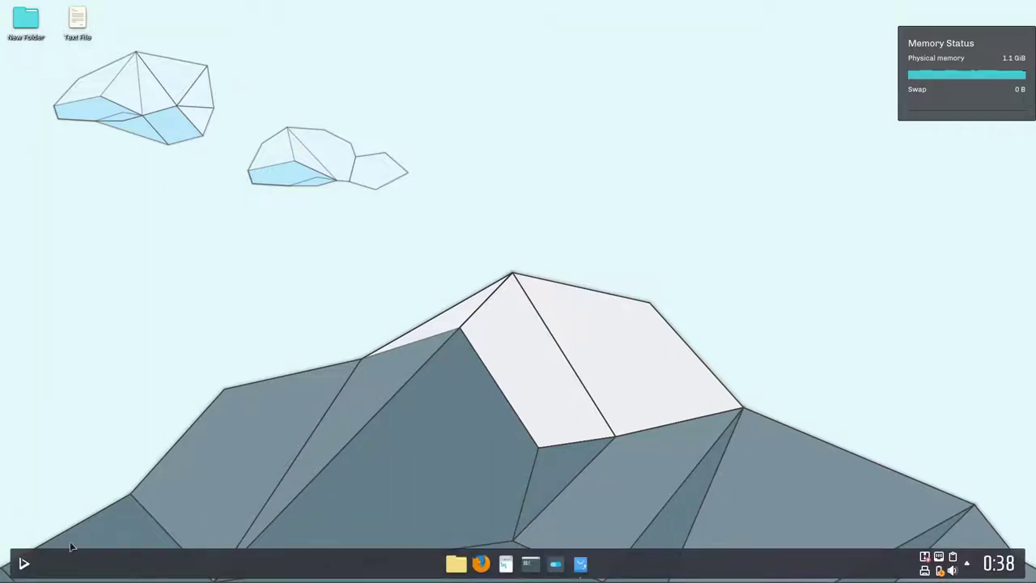
# View the AppImages group in the application menu, then launch the AppImage updater and close its file selection dialog.
pyautogui.click(25, 564)
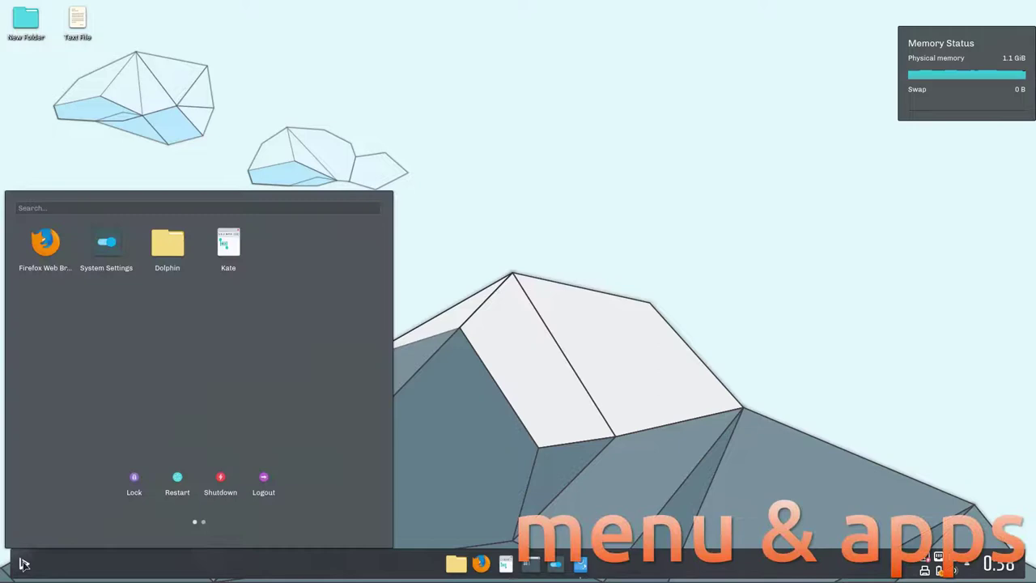
pyautogui.click(204, 522)
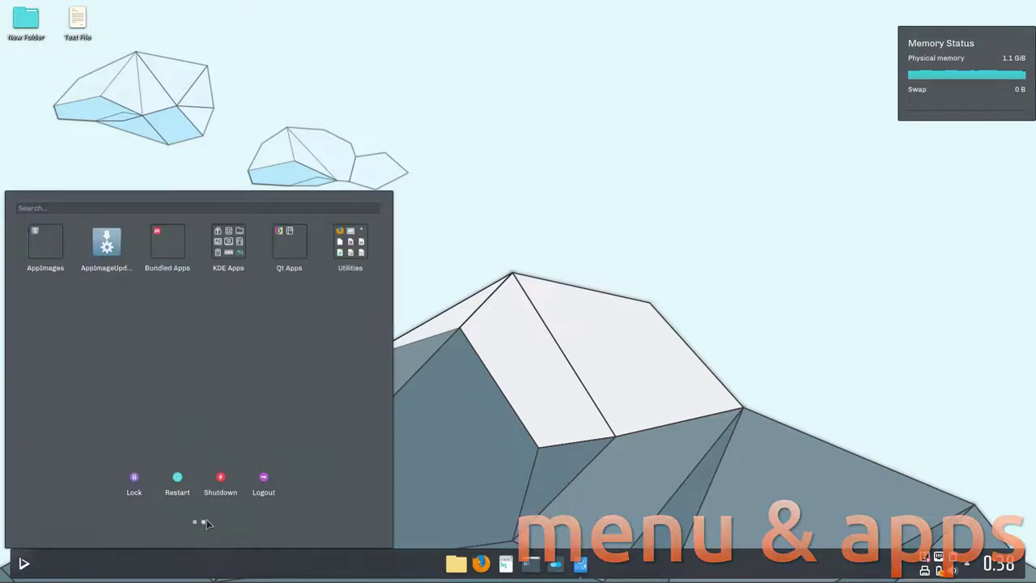
pyautogui.click(52, 245)
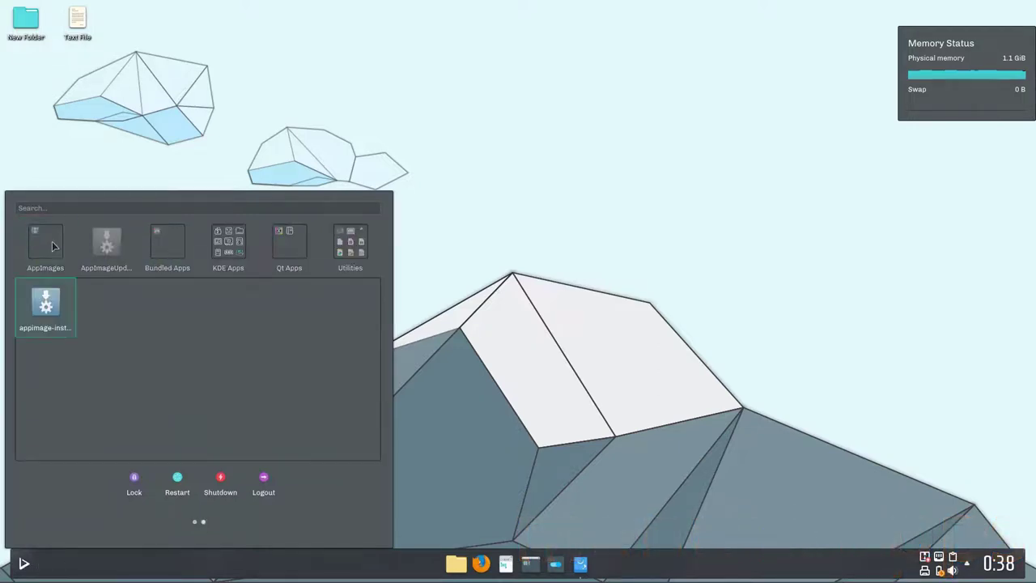
pyautogui.click(108, 243)
pyautogui.click(108, 243)
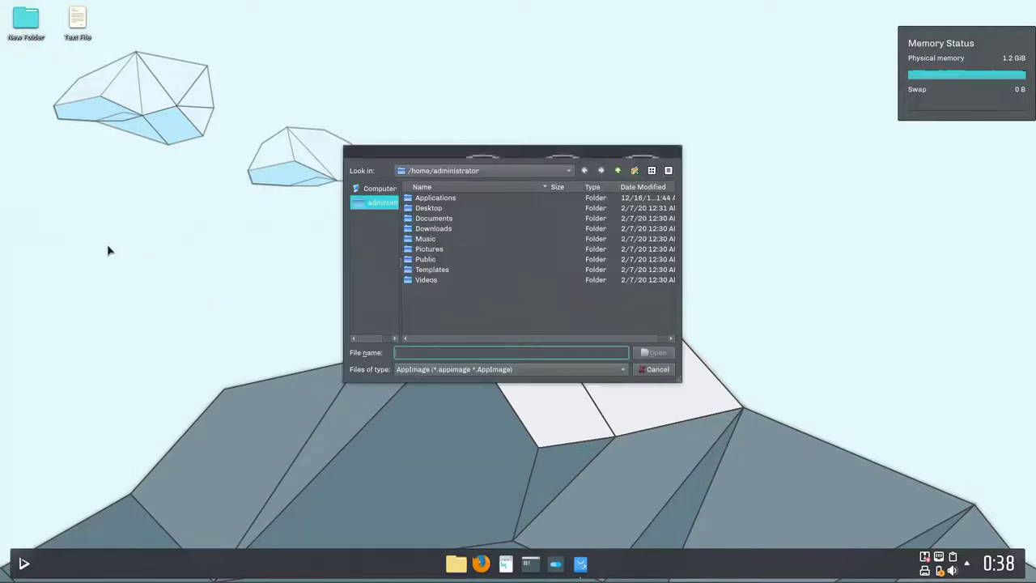
pyautogui.click(676, 151)
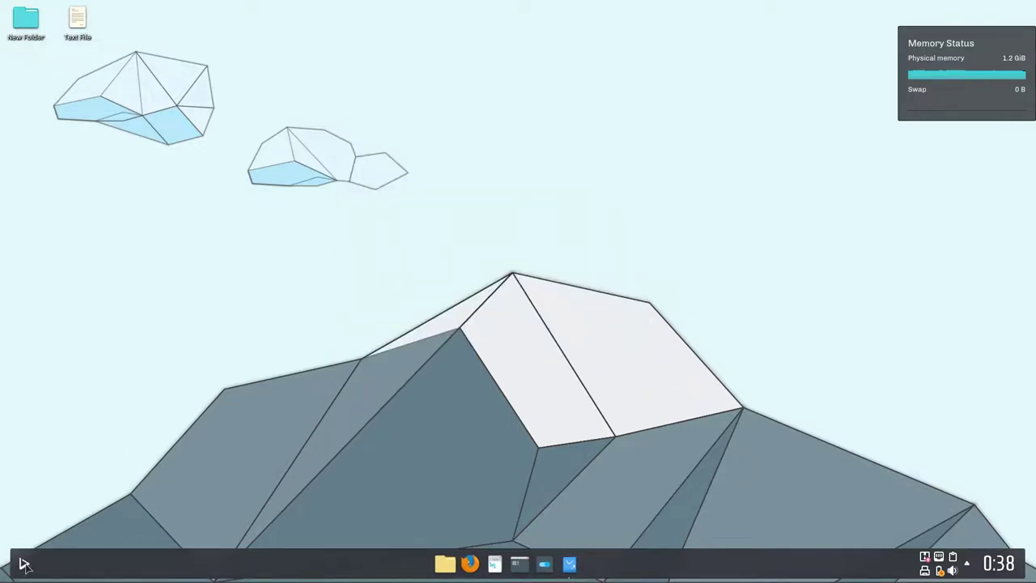
# Try to open the Bundled Apps group on the application menu's second page.
pyautogui.click(25, 565)
pyautogui.click(203, 522)
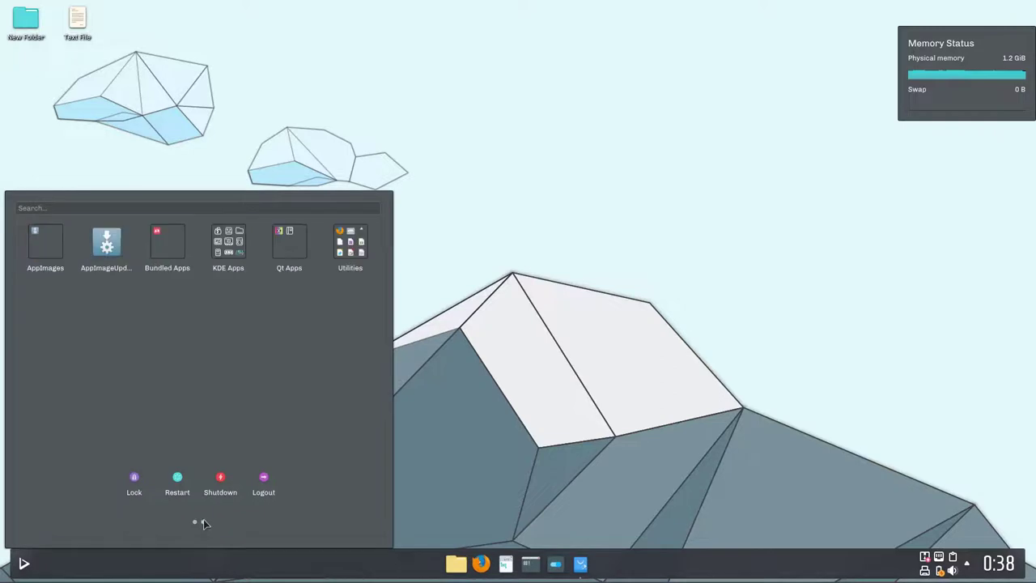
pyautogui.click(166, 259)
pyautogui.click(203, 490)
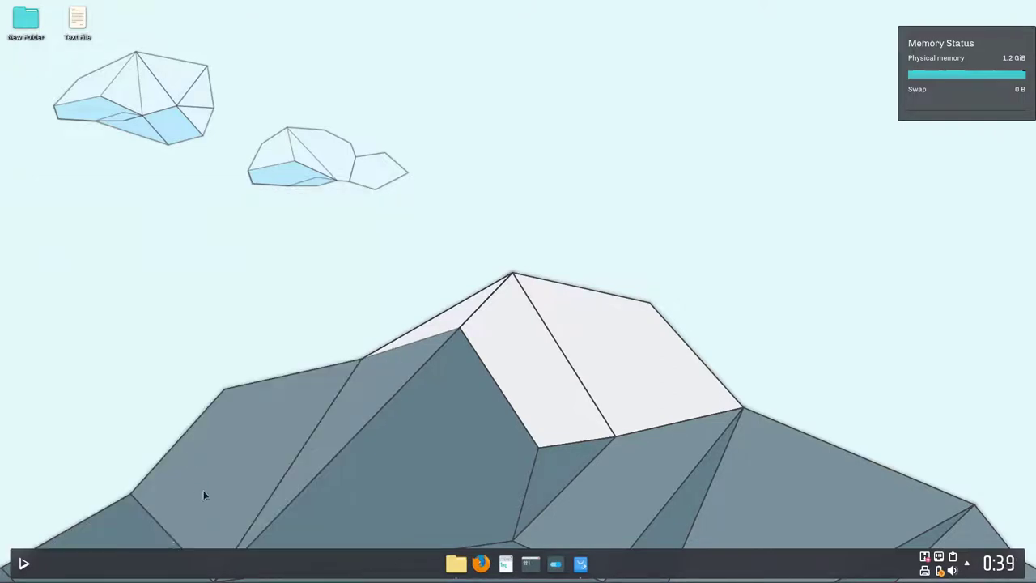
# Reopen the application menu's second page and view the Bundled Apps and KDE Apps groups.
pyautogui.click(38, 557)
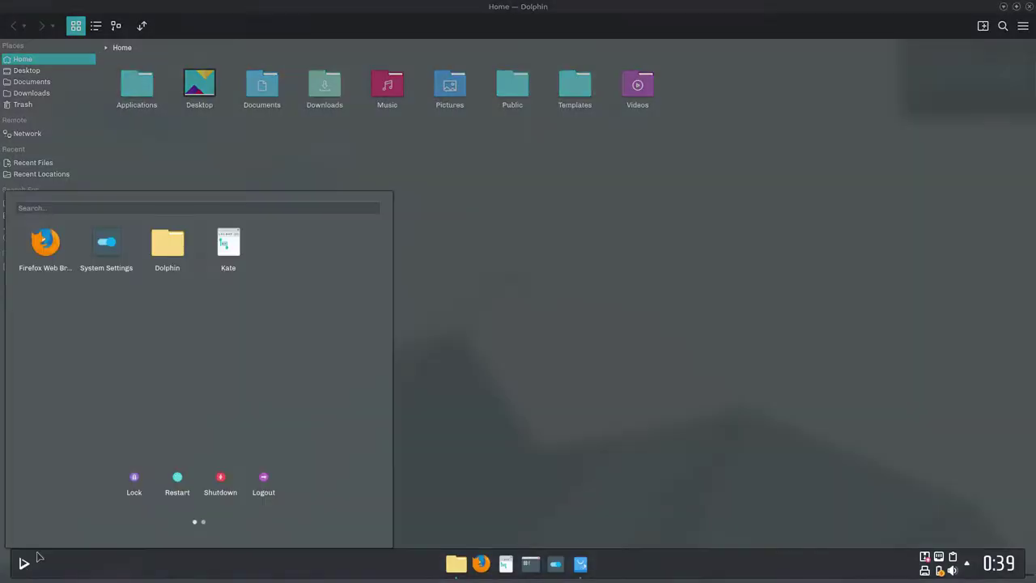
pyautogui.click(204, 522)
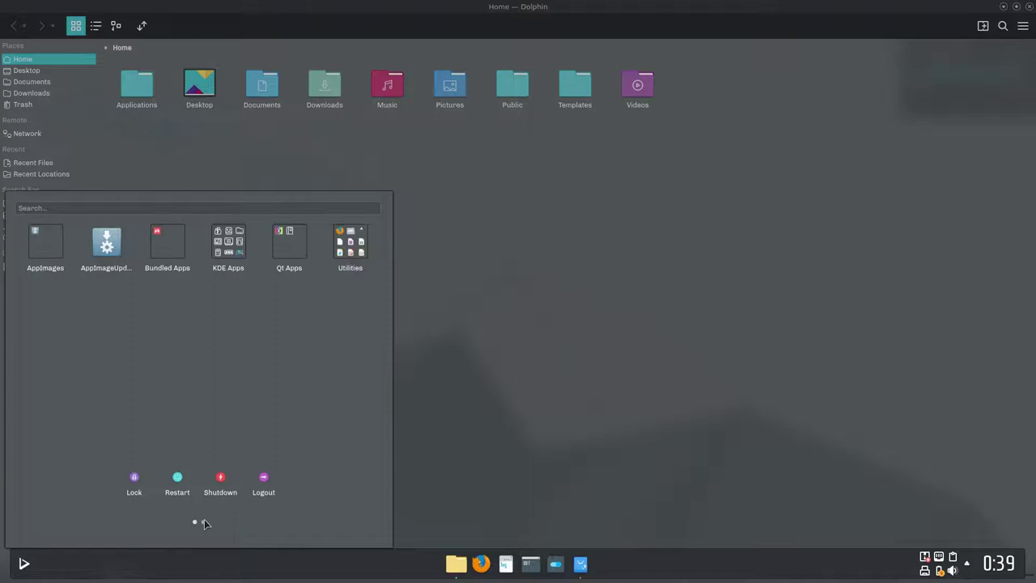
pyautogui.click(168, 249)
pyautogui.click(226, 254)
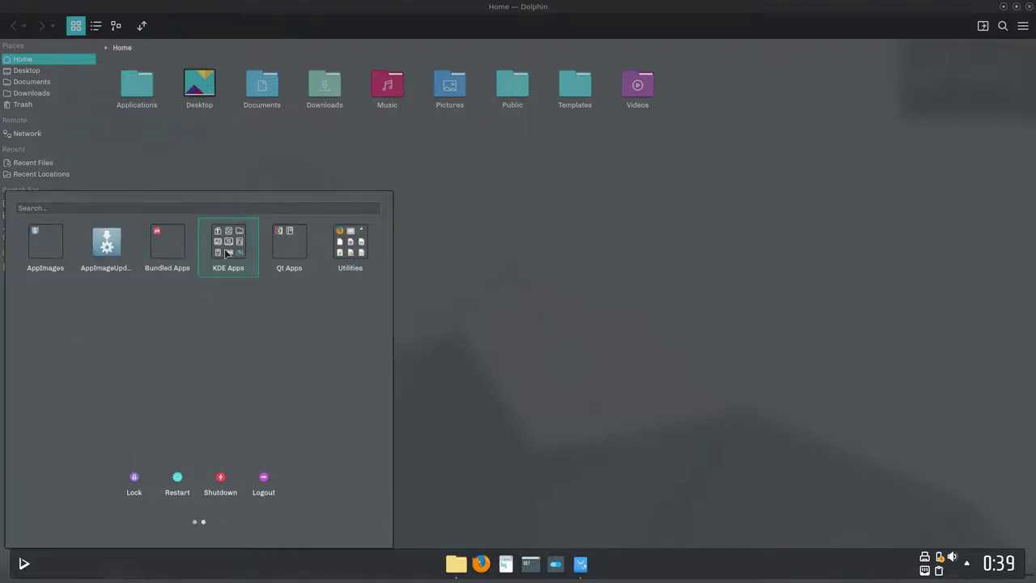
pyautogui.click(226, 253)
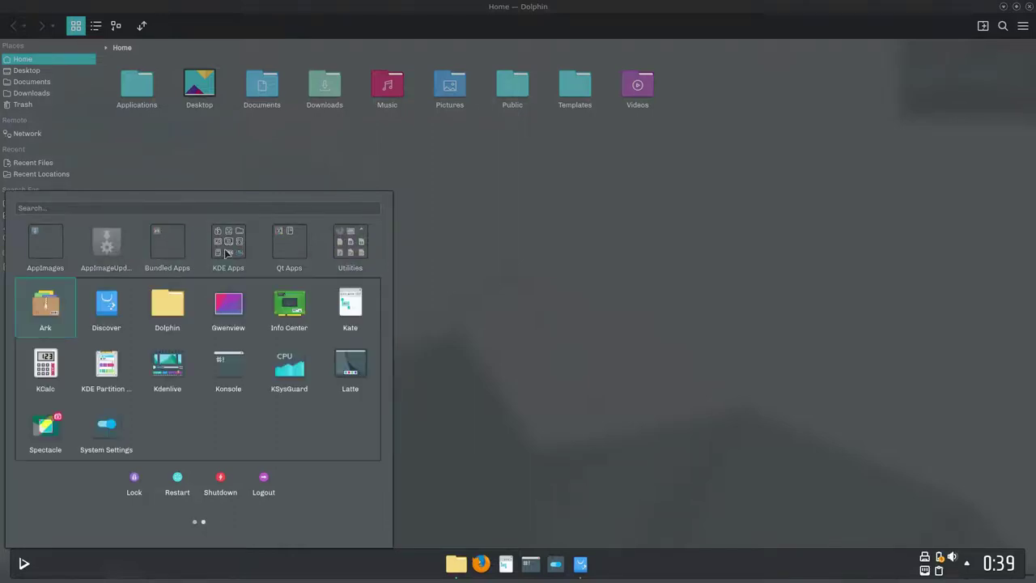
# View the applications in the Qt Apps and Utilities groups.
pyautogui.click(294, 248)
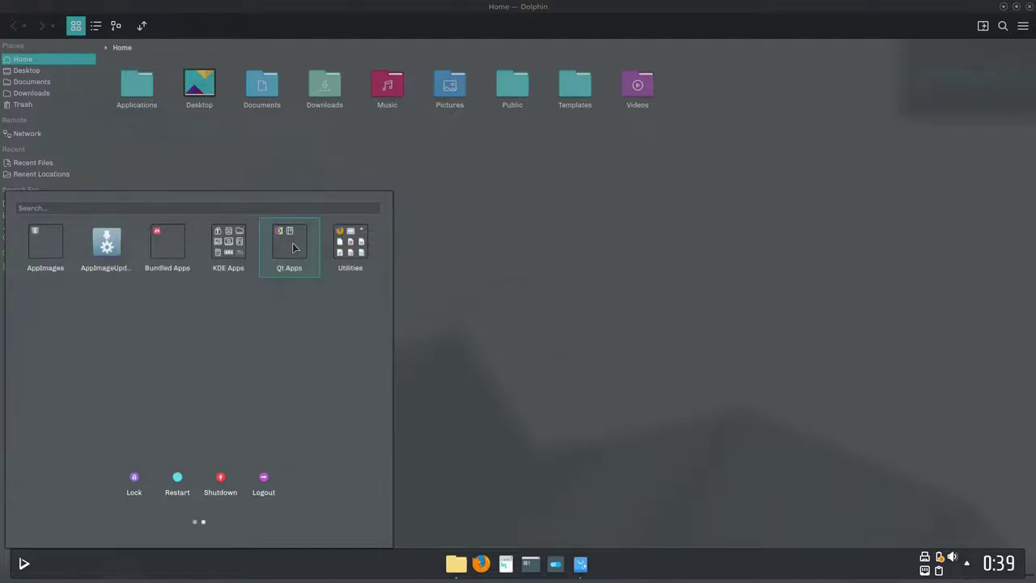
pyautogui.click(294, 248)
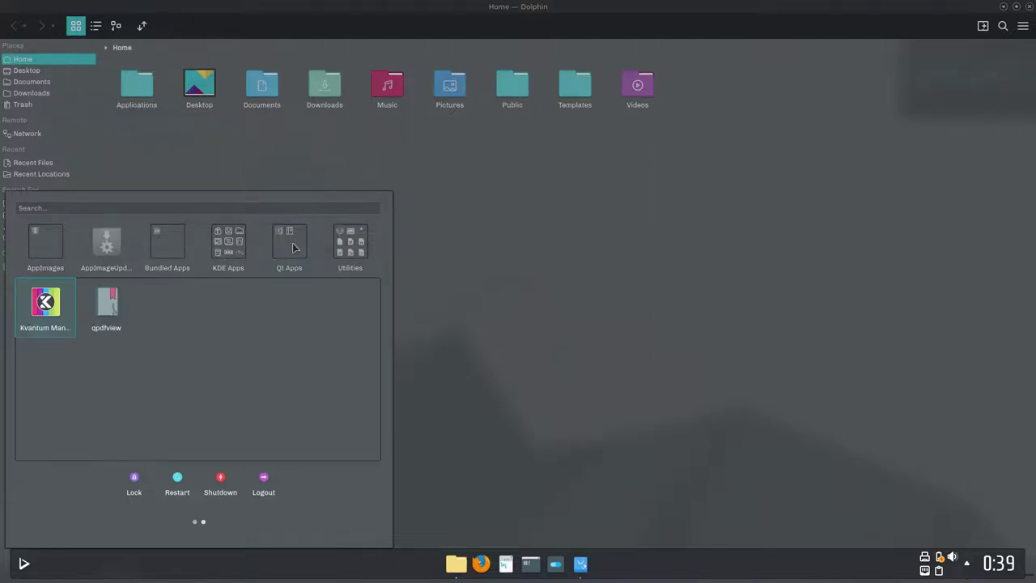
pyautogui.click(323, 248)
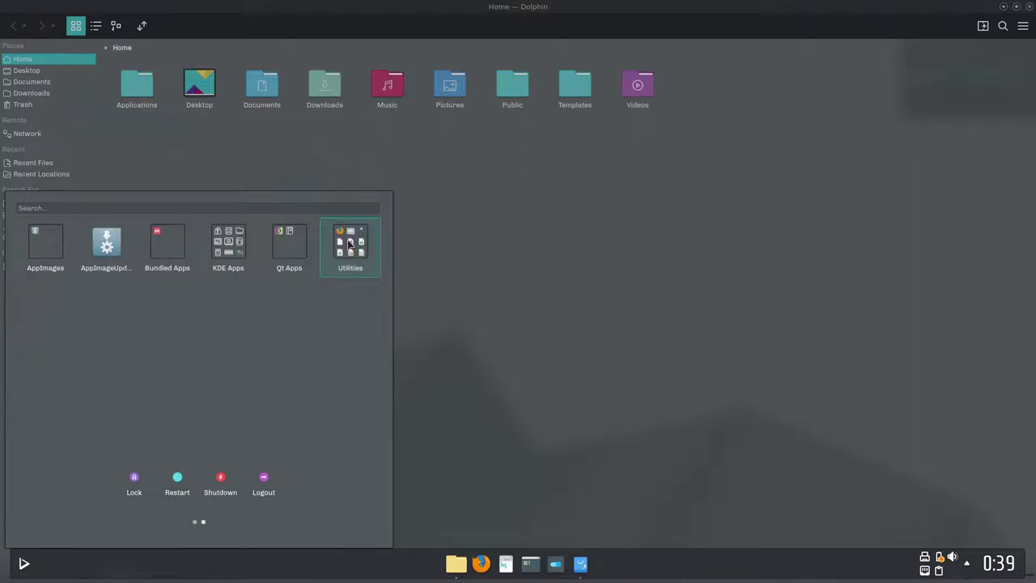
pyautogui.click(349, 245)
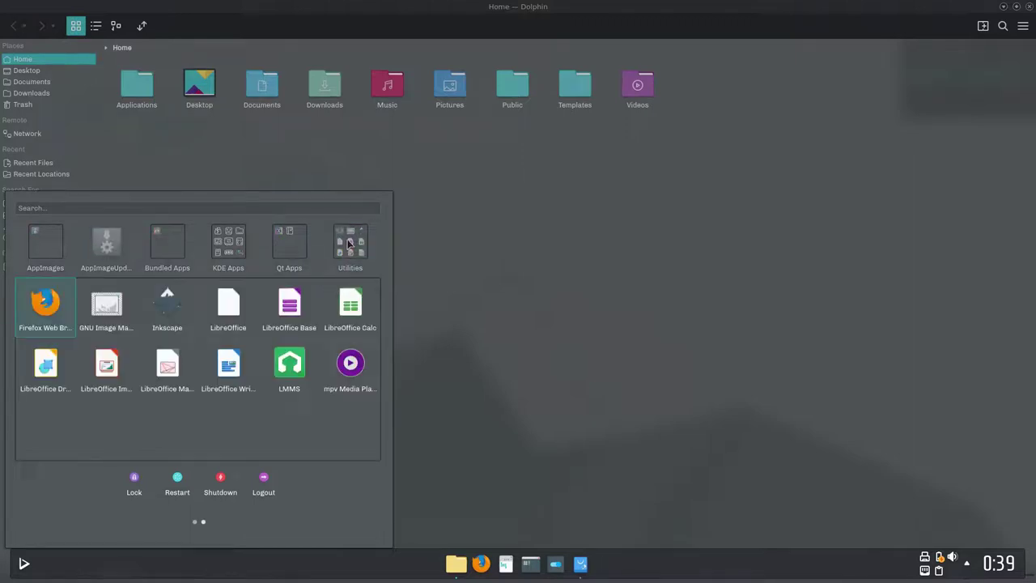
# Search the application menu for "inf" and launch Info Center, then close Dolphin and minimise System Settings.
pyautogui.click(350, 244)
pyautogui.write('inf')
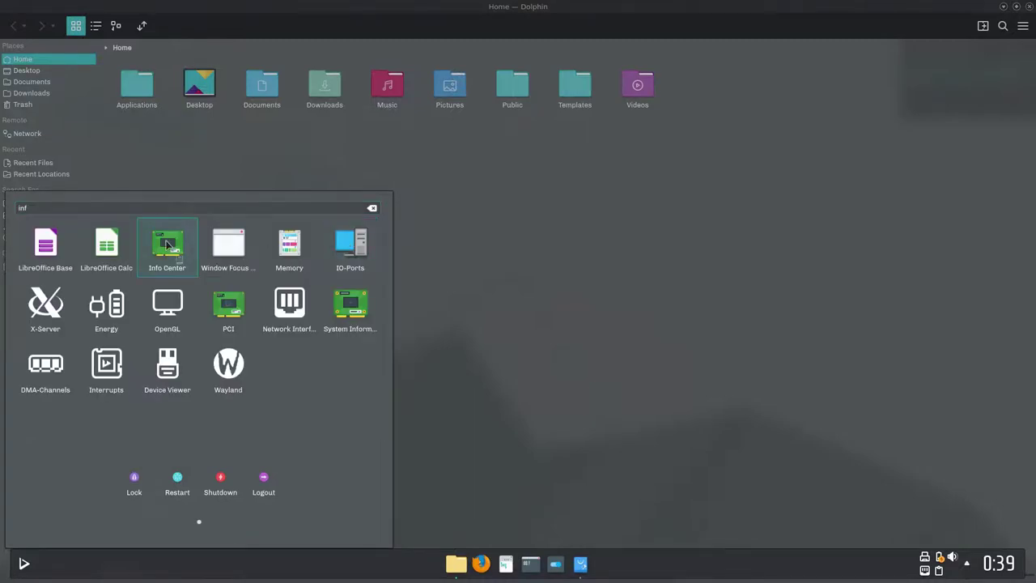
pyautogui.click(168, 245)
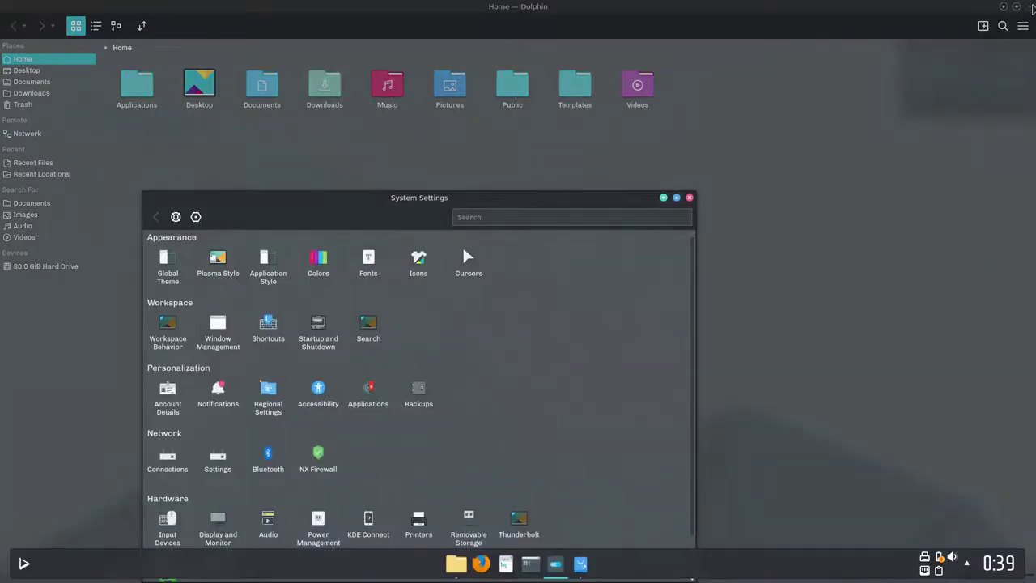
pyautogui.click(1031, 7)
pyautogui.click(665, 198)
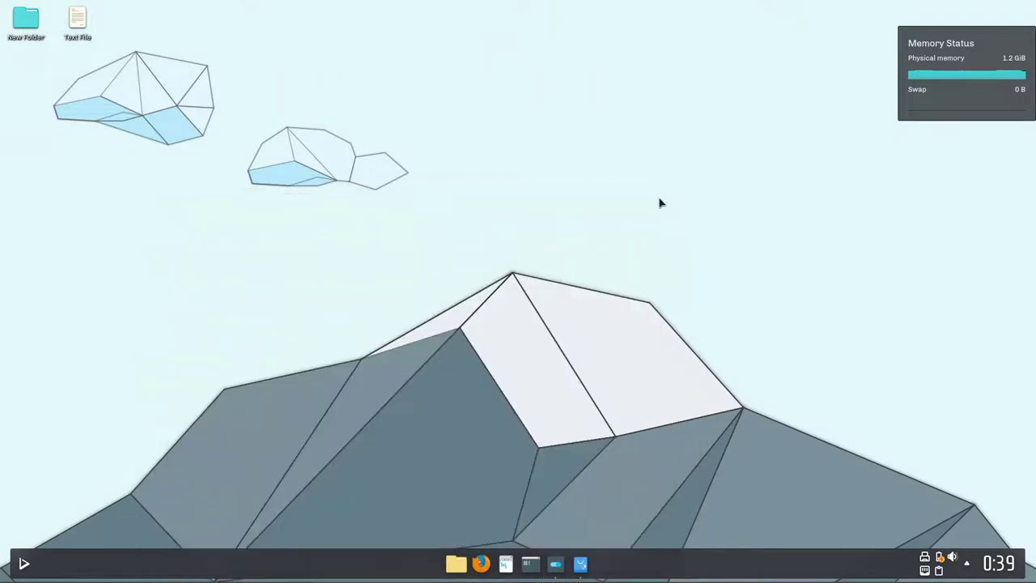
# Search the application menu for "info", launch Info Center, and move the System Settings window higher on the desktop.
pyautogui.click(24, 563)
pyautogui.write('info')
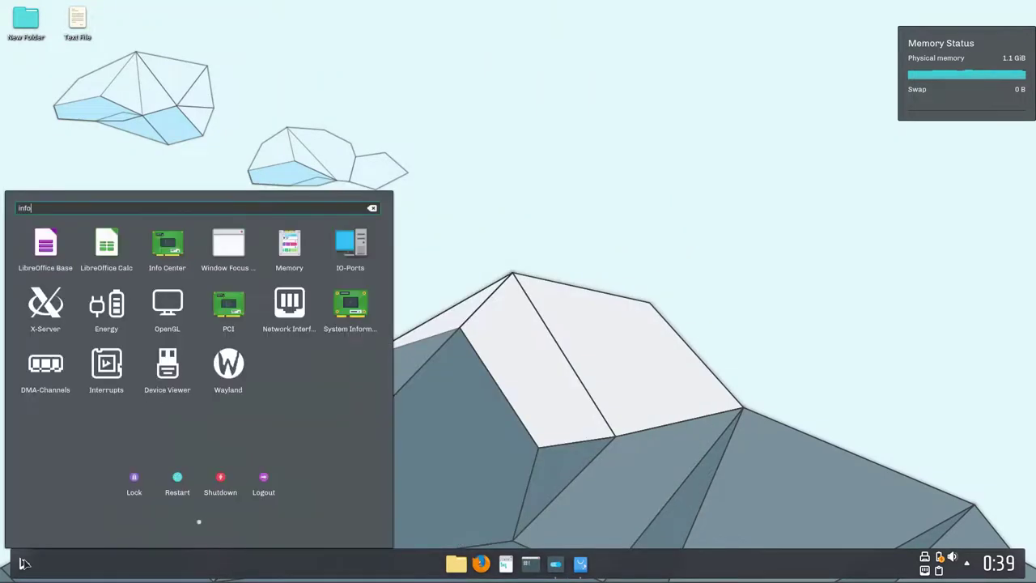
pyautogui.click(159, 254)
pyautogui.moveTo(299, 208); pyautogui.dragTo(311, 100)
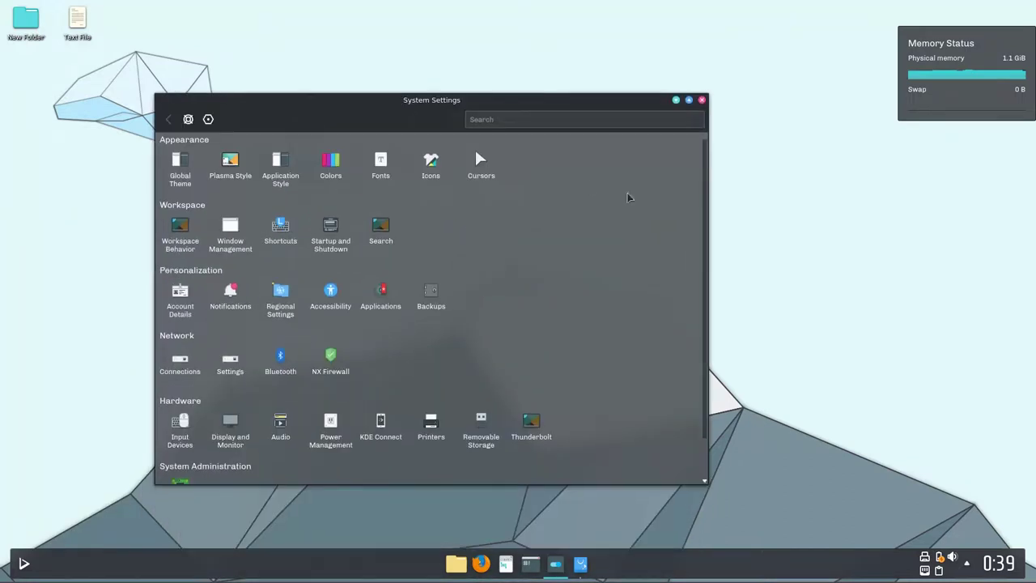
# View the System Information page under System Administration, then return to the overview and minimise System Settings.
pyautogui.scroll(-1, 289, 440)
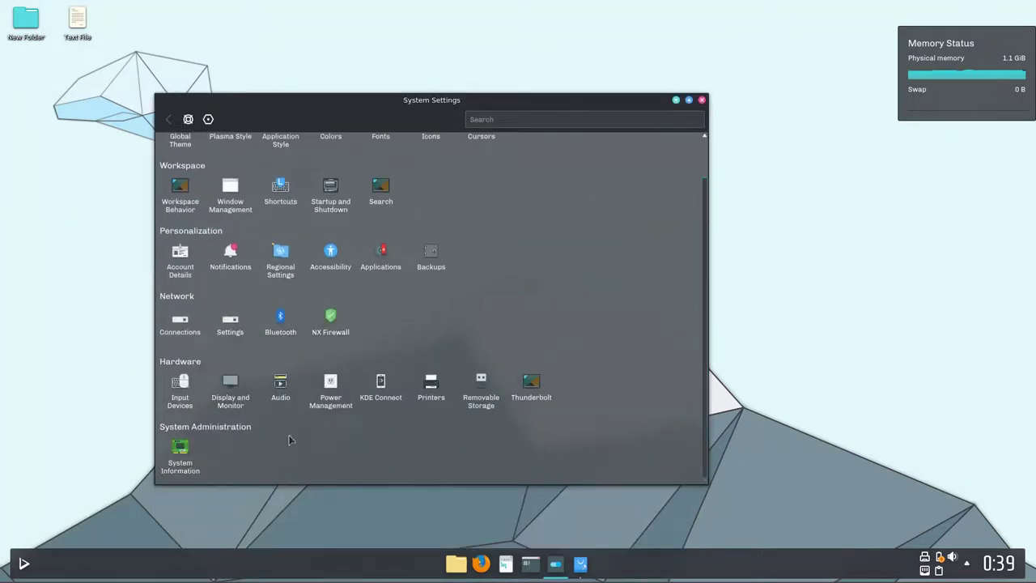
pyautogui.click(177, 458)
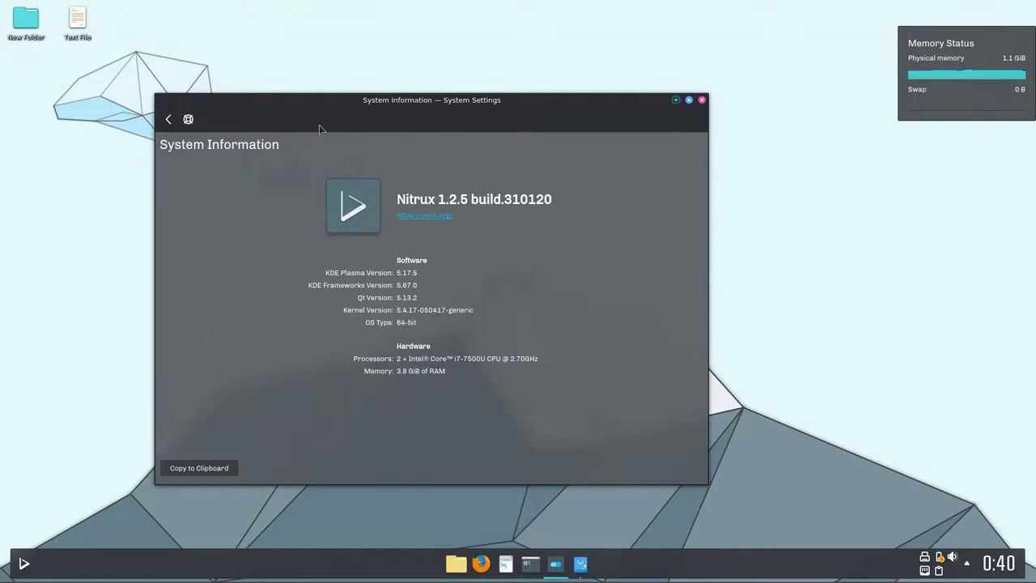
pyautogui.click(168, 119)
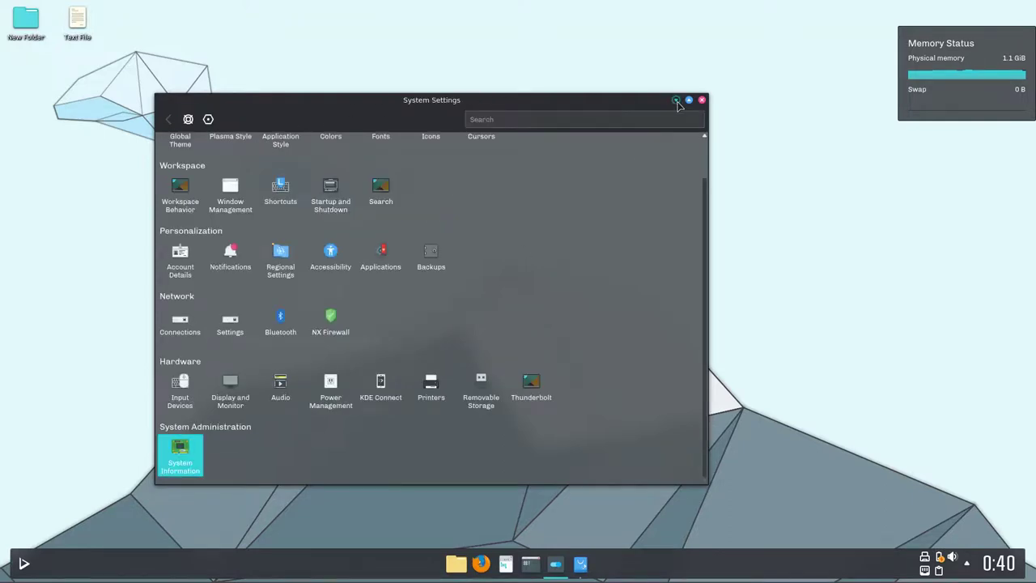
pyautogui.click(676, 100)
# Search the application menu for "ks", launch KSysGuard, and snap its System Load view to the desktop's upper-right quarter.
pyautogui.click(23, 564)
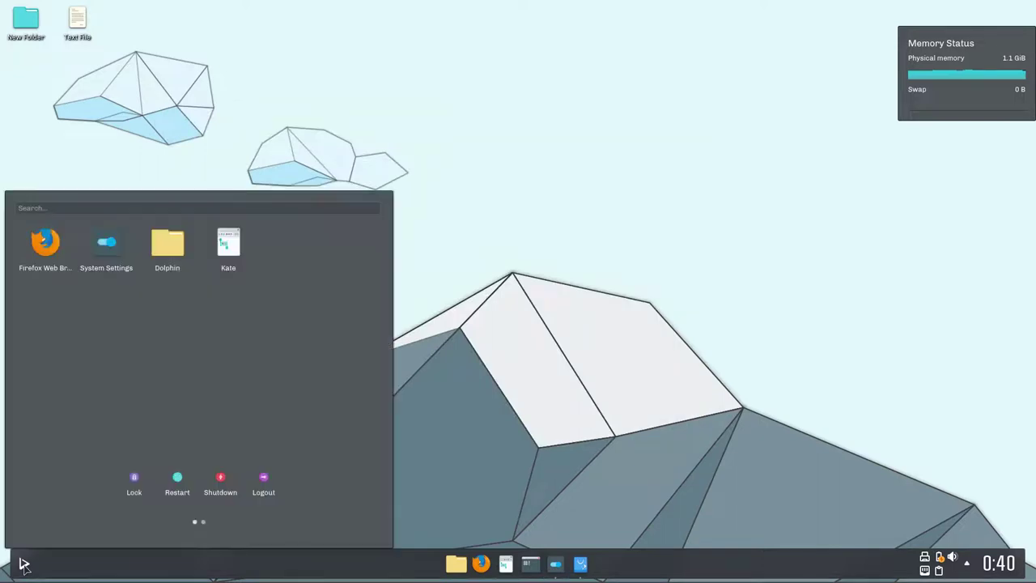
pyautogui.write('ks')
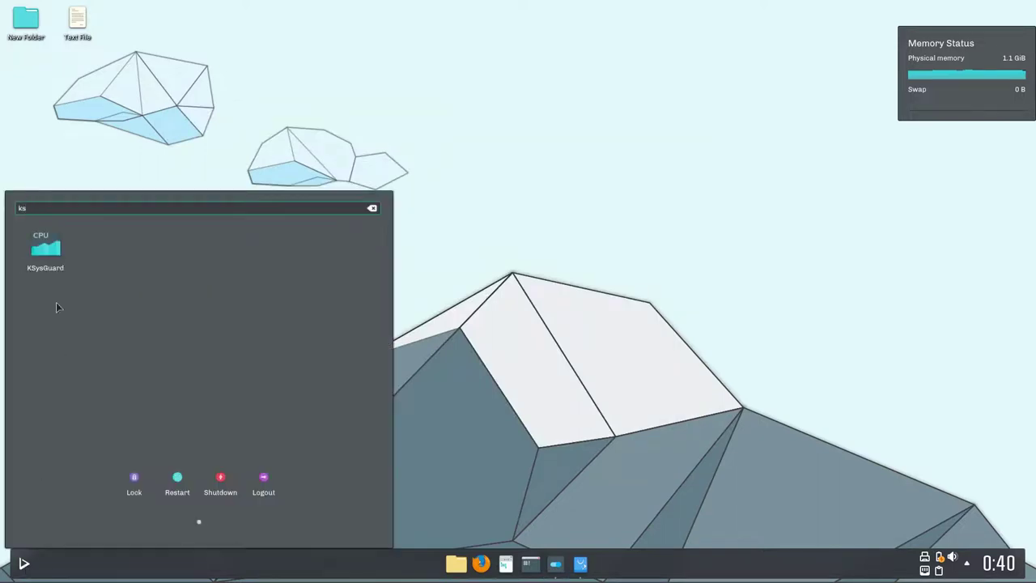
pyautogui.click(50, 256)
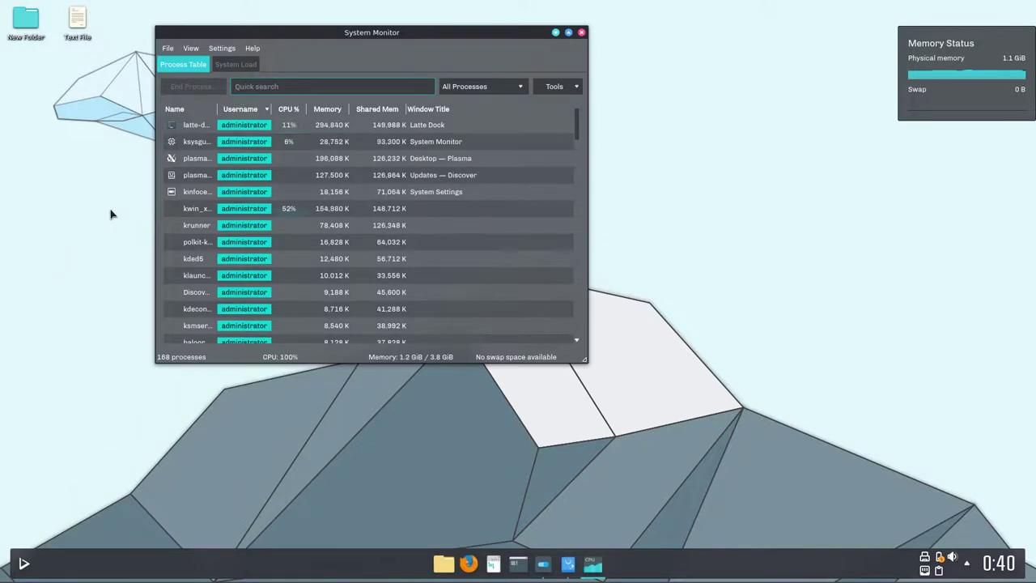
pyautogui.click(236, 57)
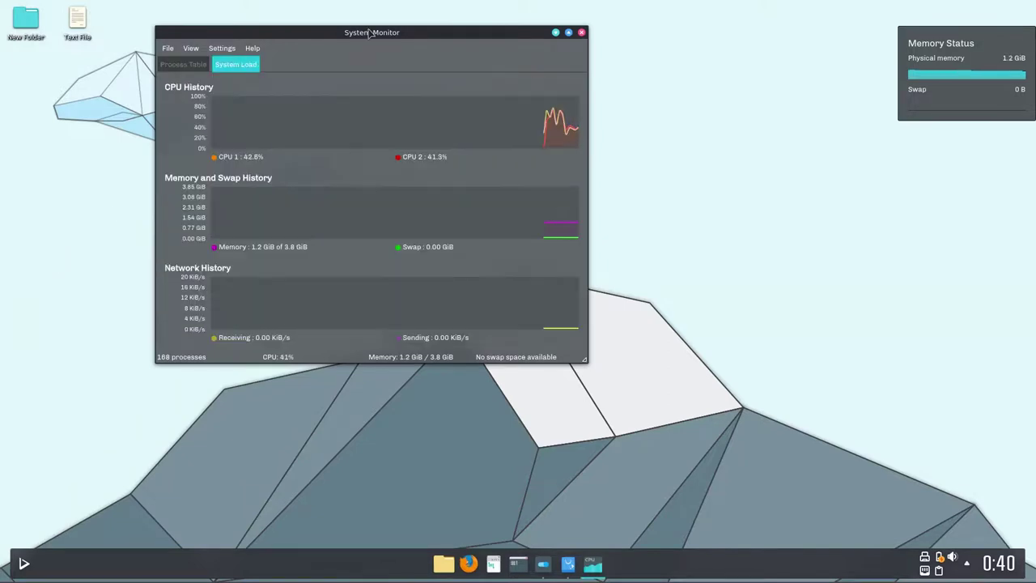
pyautogui.moveTo(366, 30); pyautogui.dragTo(1034, 24)
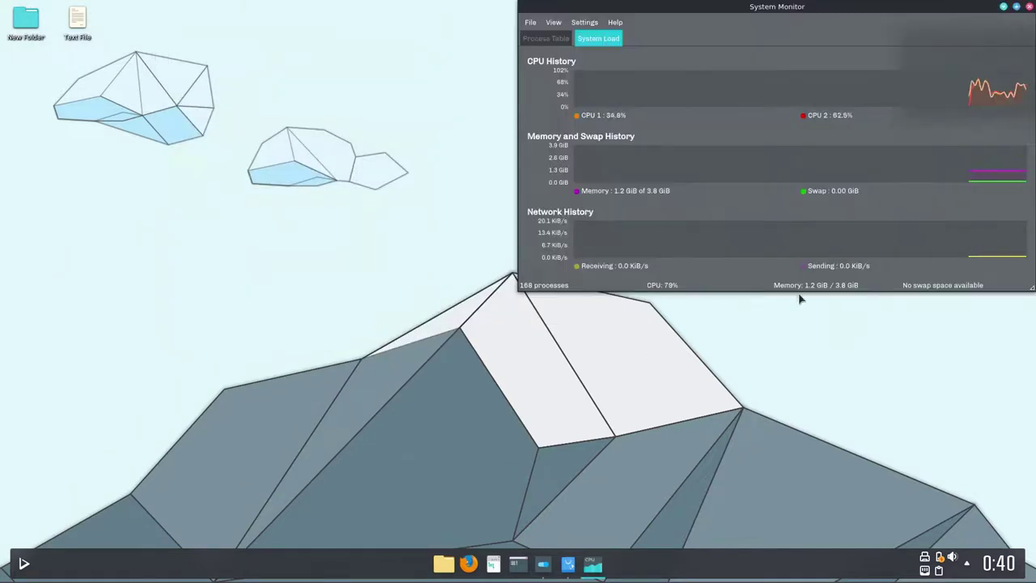
# Close the Discover window, then restore System Settings and maximise it.
pyautogui.click(568, 571)
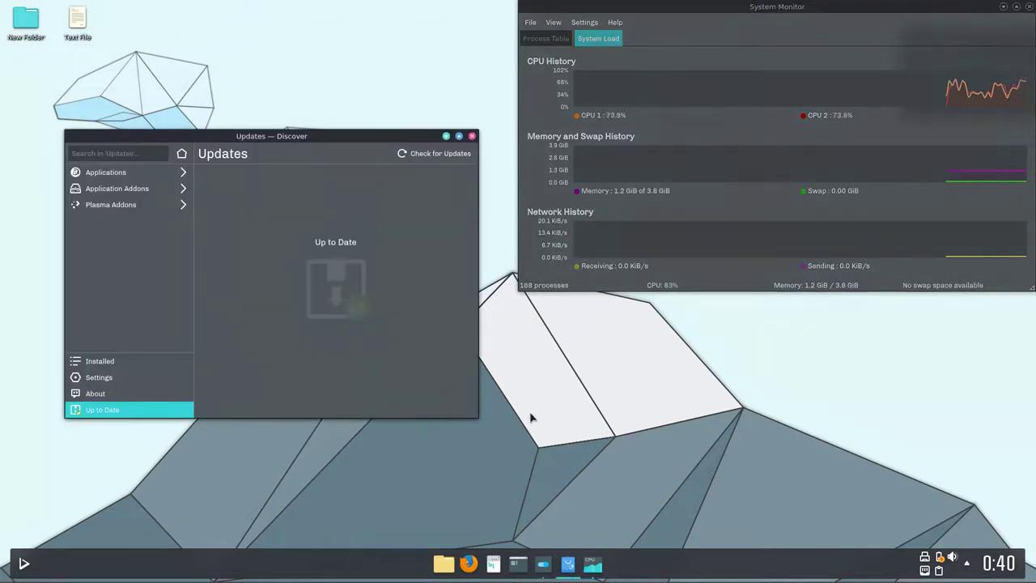
pyautogui.click(474, 137)
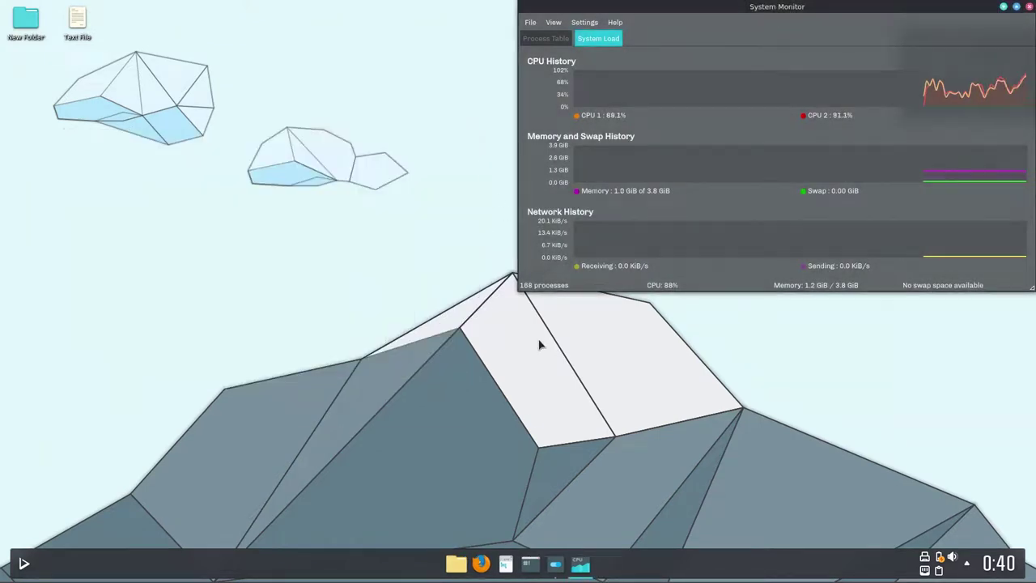
pyautogui.click(559, 568)
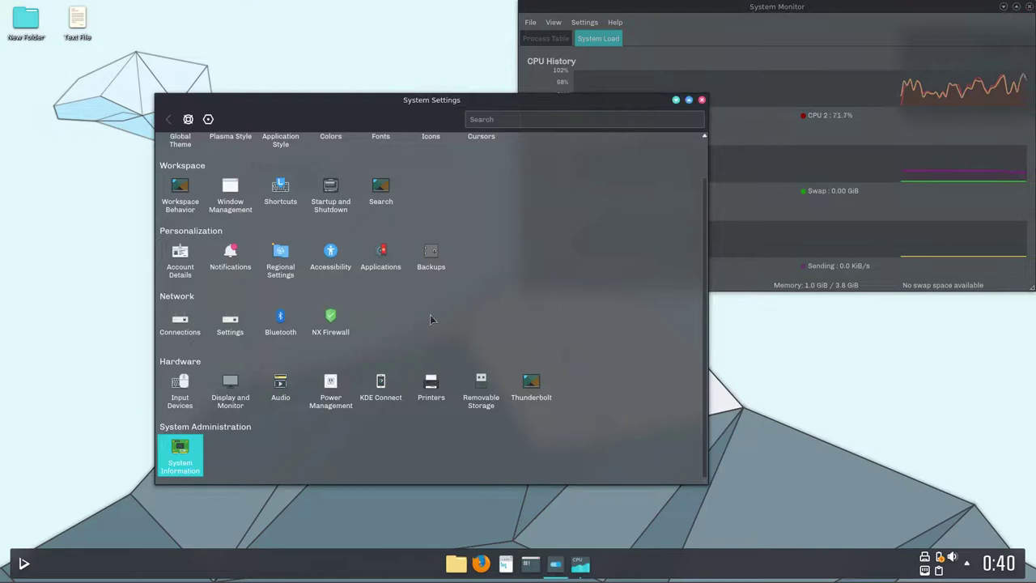
pyautogui.doubleClick(374, 102)
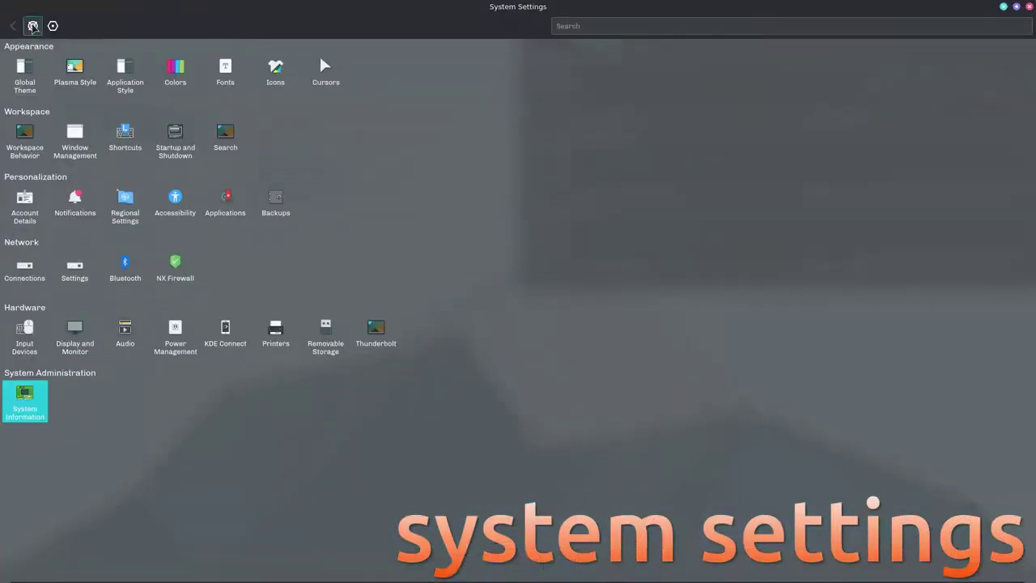
# Configure System Settings to use the Sidebar View style.
pyautogui.click(32, 26)
pyautogui.click(53, 26)
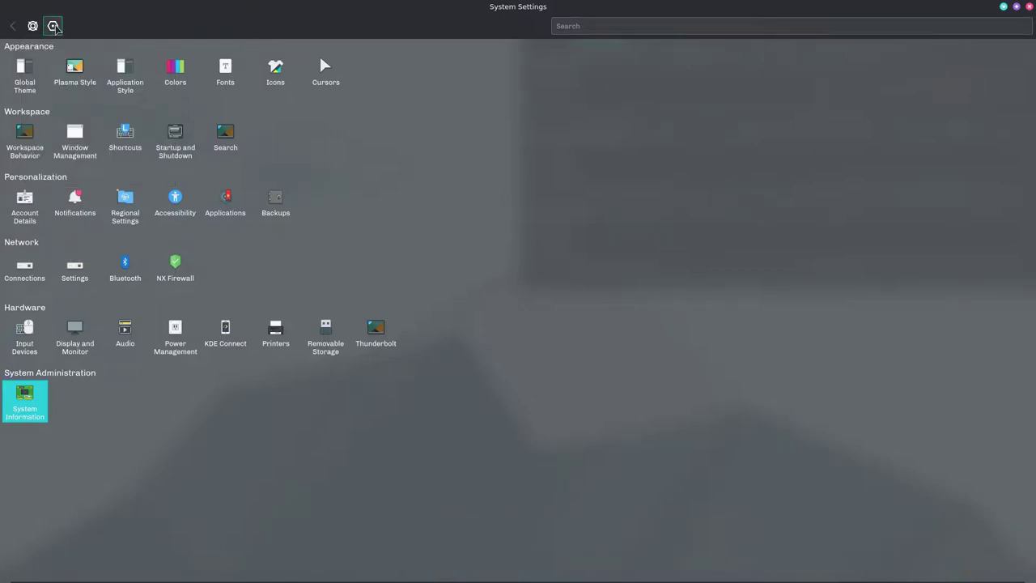
pyautogui.click(53, 26)
pyautogui.click(509, 275)
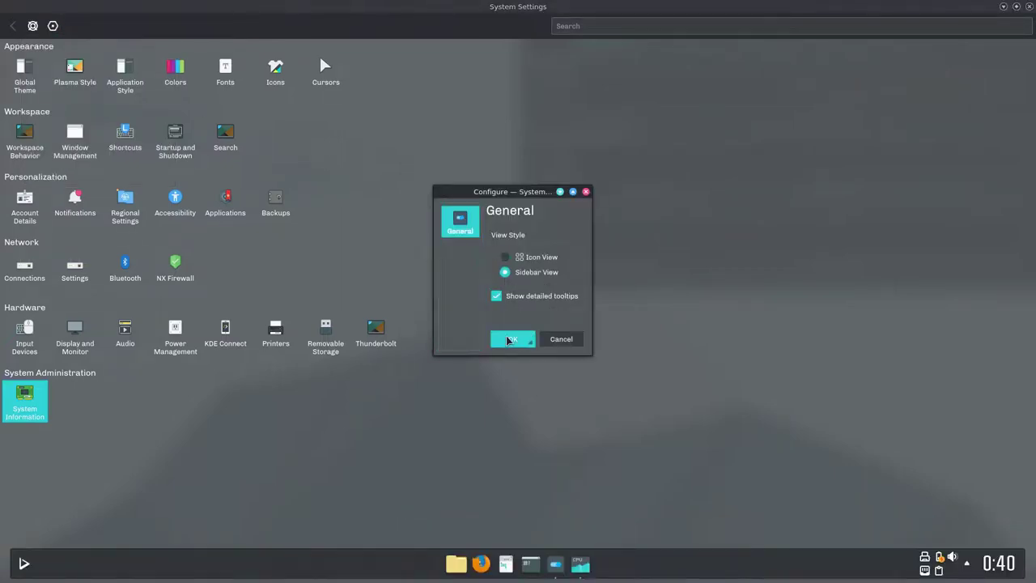
pyautogui.click(507, 339)
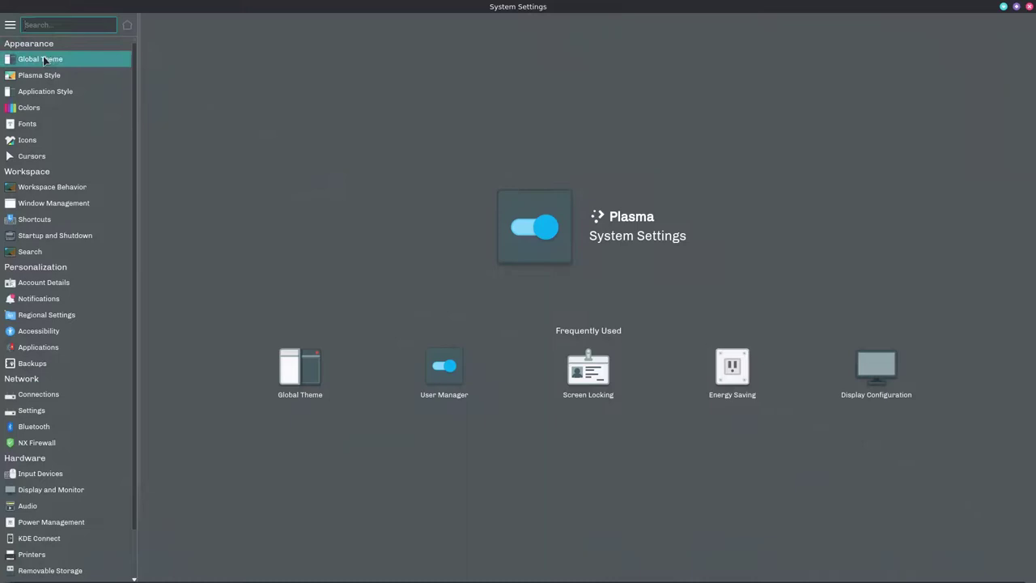
# Apply the Nitrux Mix global theme.
pyautogui.click(46, 60)
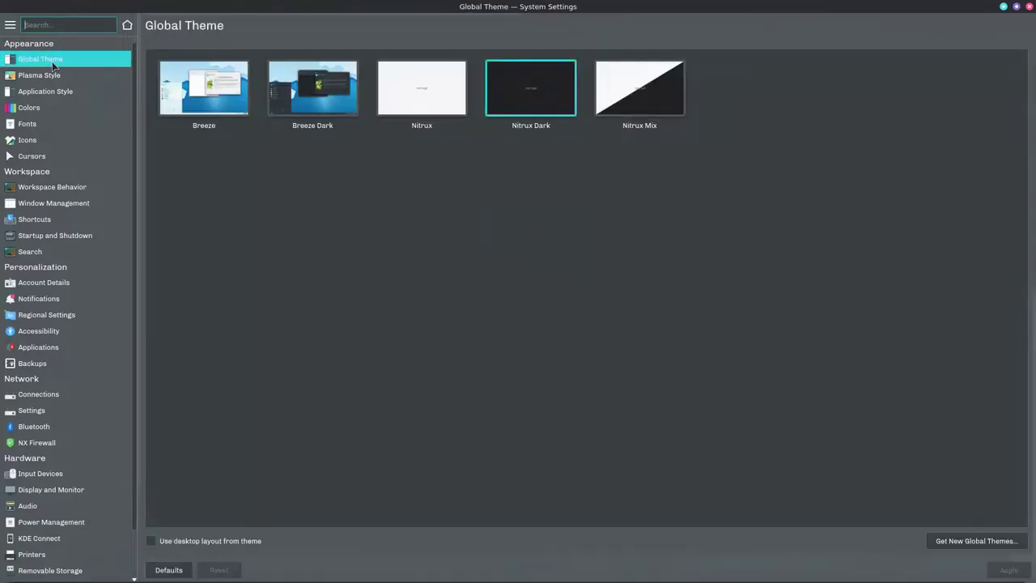
pyautogui.click(640, 87)
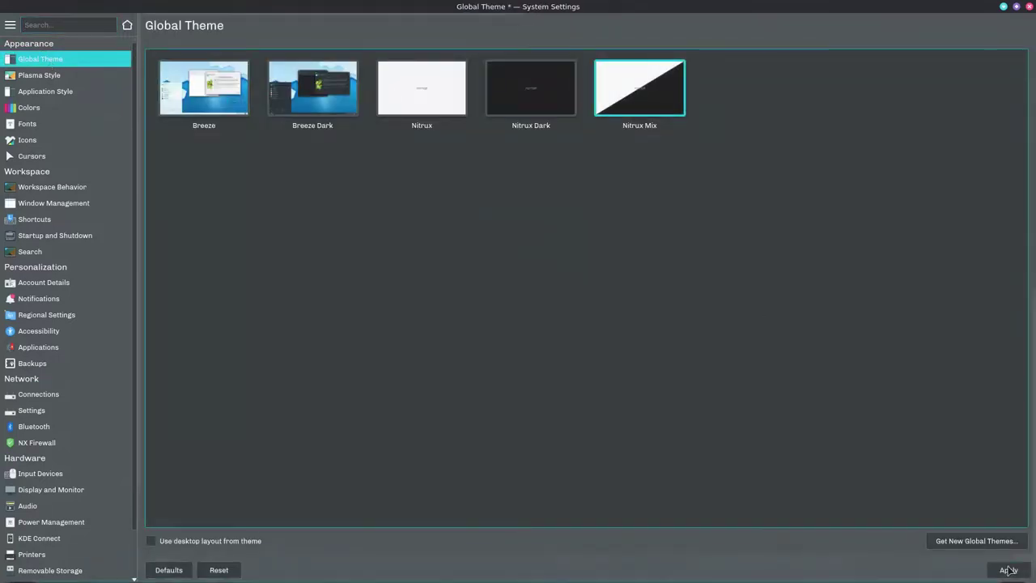
pyautogui.click(1008, 570)
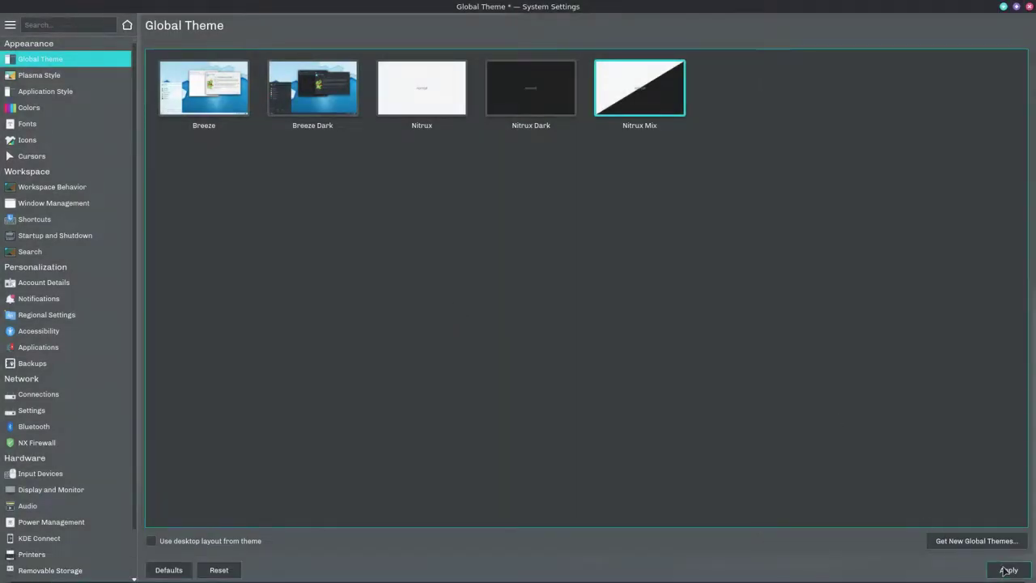
pyautogui.click(1007, 570)
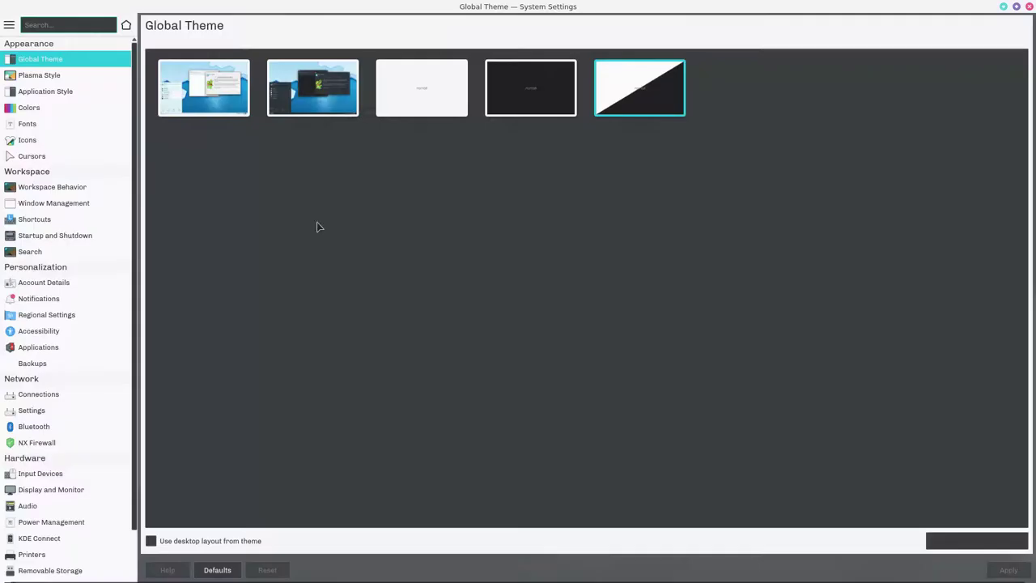
# View the Plasma Style page, then the Window Decorations themes and titlebar buttons under Application Style.
pyautogui.click(68, 75)
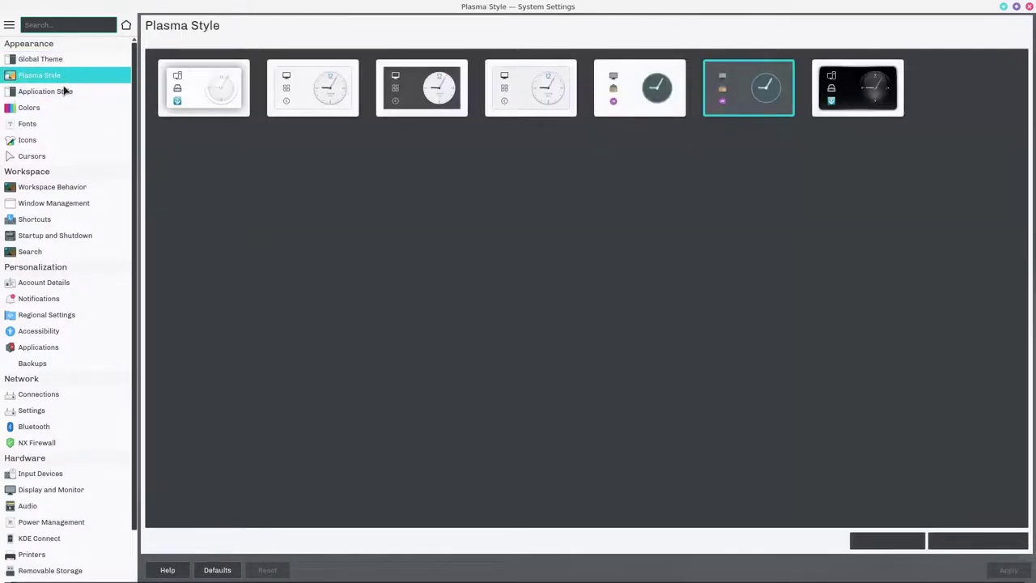
pyautogui.click(65, 92)
pyautogui.click(166, 61)
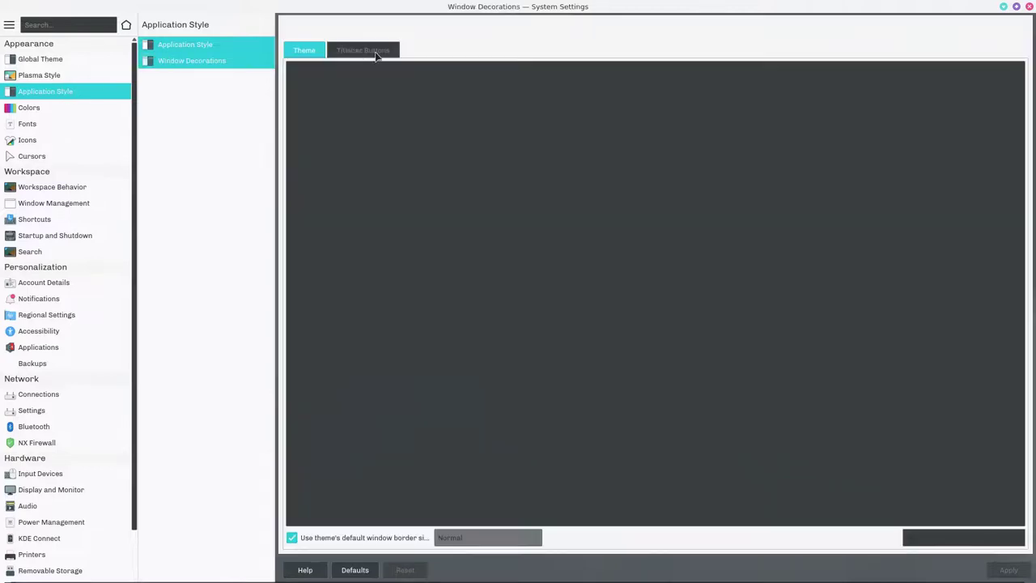
pyautogui.click(374, 53)
# View the color schemes, then open the scheme download and file selection dialogs and close both.
pyautogui.click(101, 109)
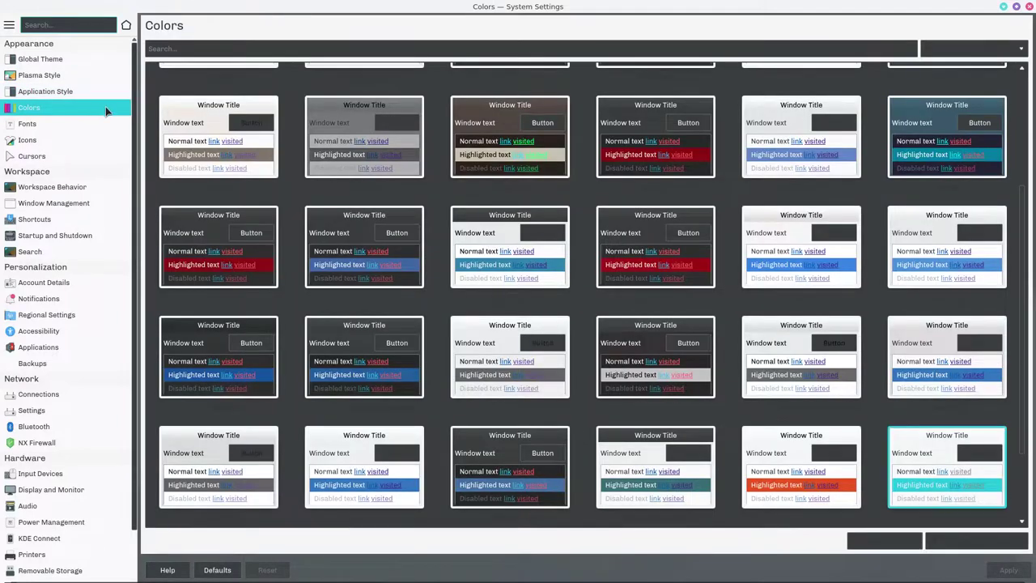
pyautogui.click(917, 459)
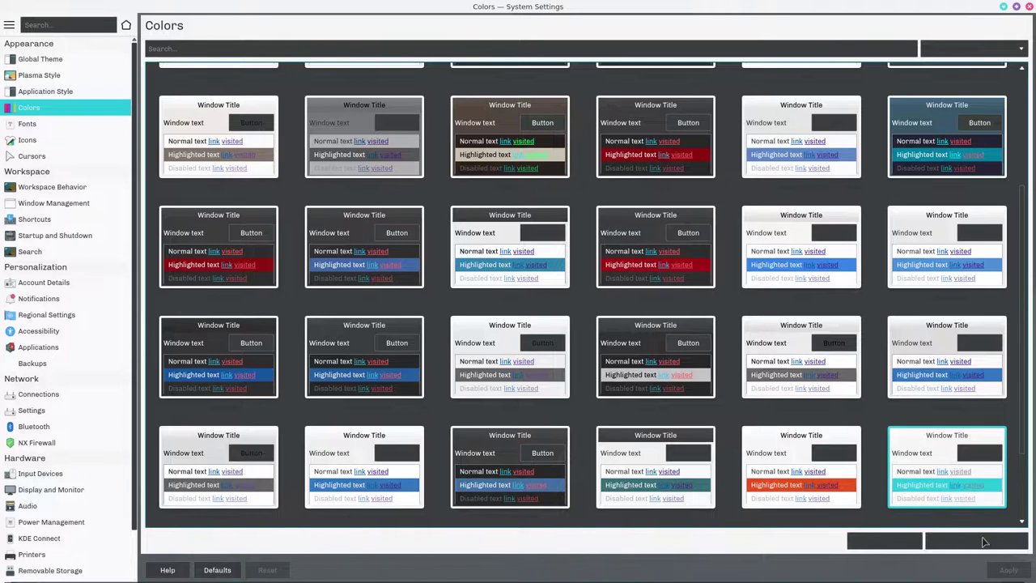
pyautogui.click(878, 542)
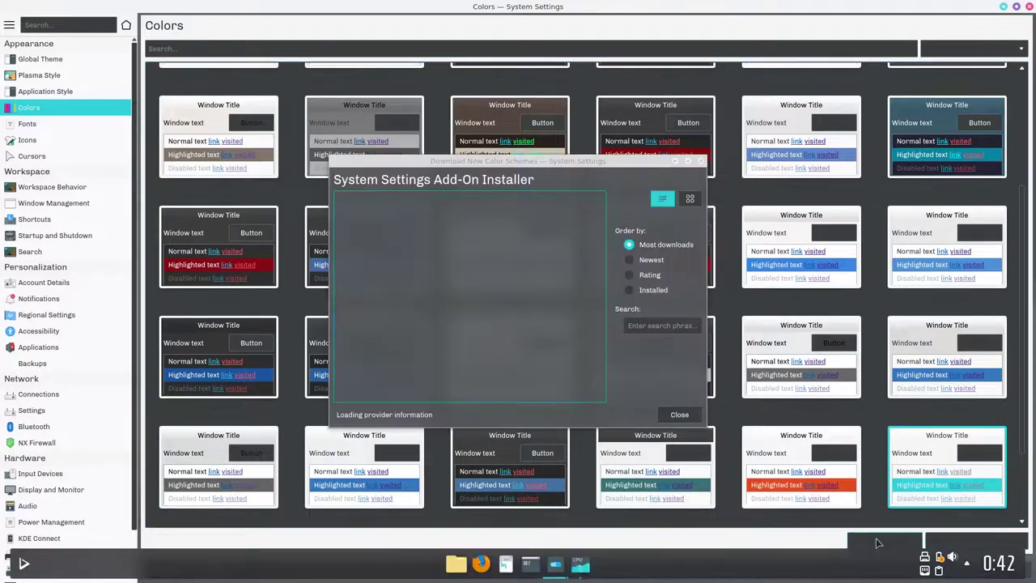
pyautogui.click(685, 416)
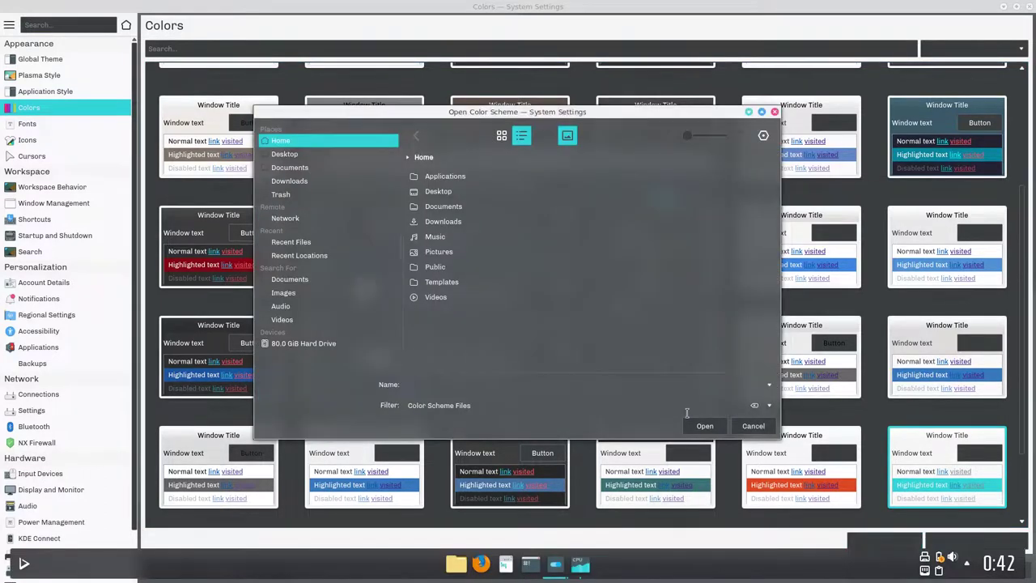
pyautogui.click(751, 426)
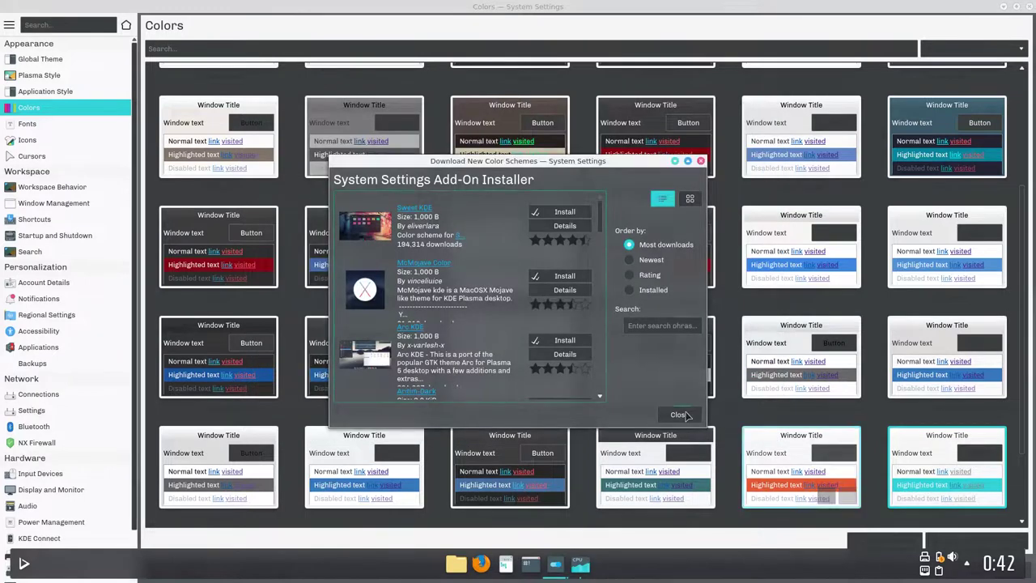
pyautogui.click(681, 415)
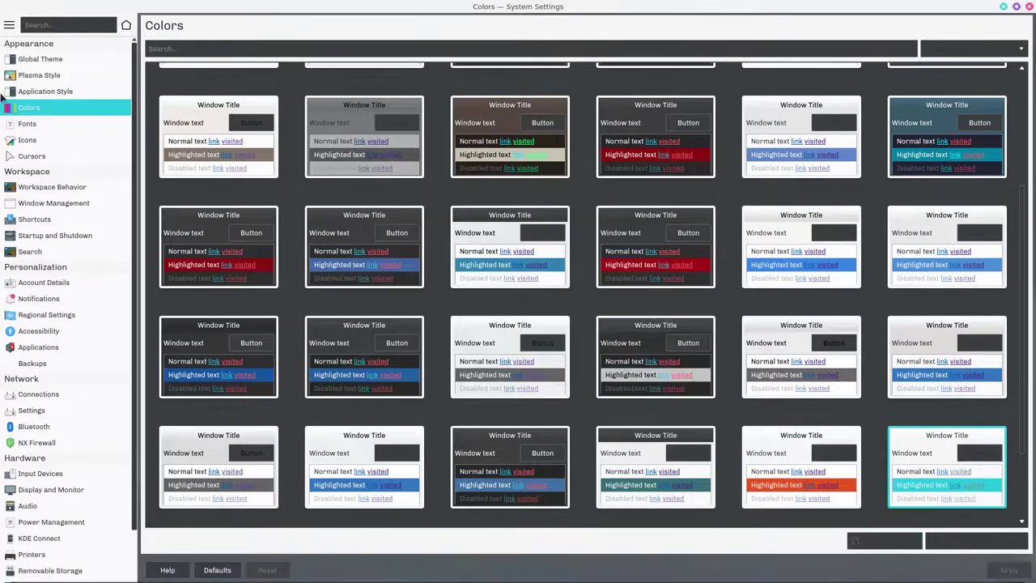
# View the Fonts settings, then close System Settings and open the application menu.
pyautogui.click(27, 124)
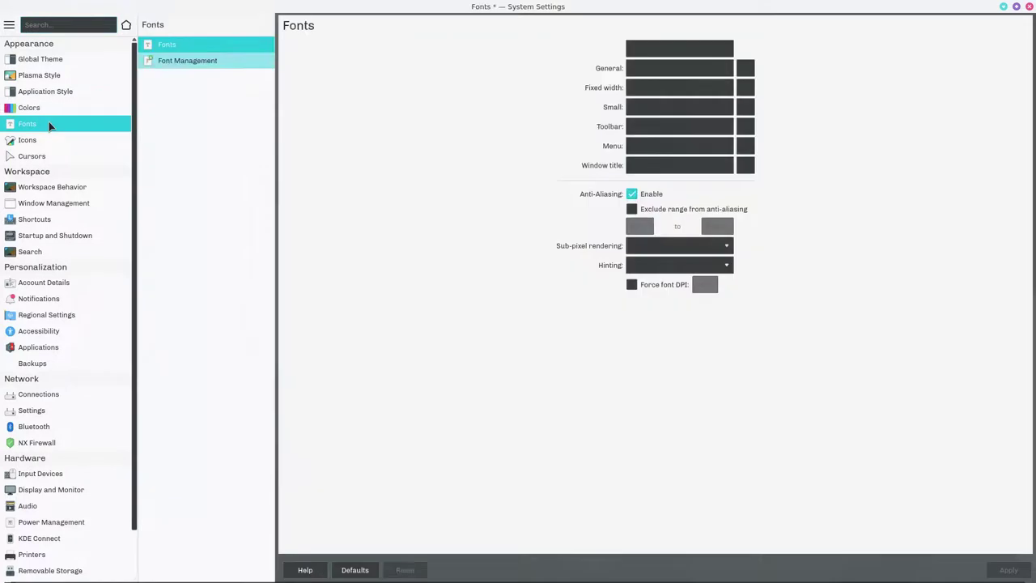
pyautogui.click(1029, 6)
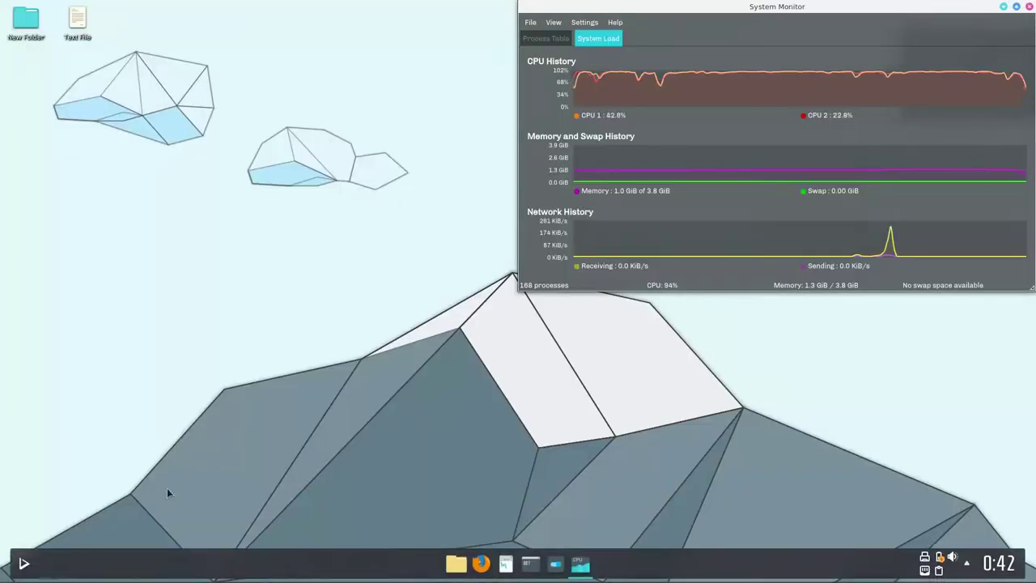
pyautogui.click(25, 568)
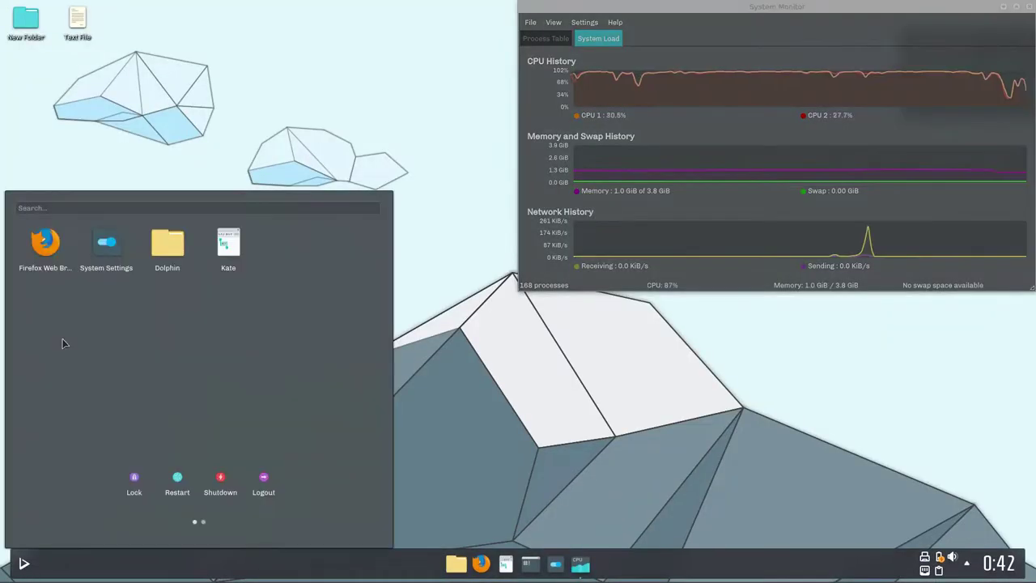
# Open System Settings and switch the global theme to Nitrux Dark.
pyautogui.click(105, 243)
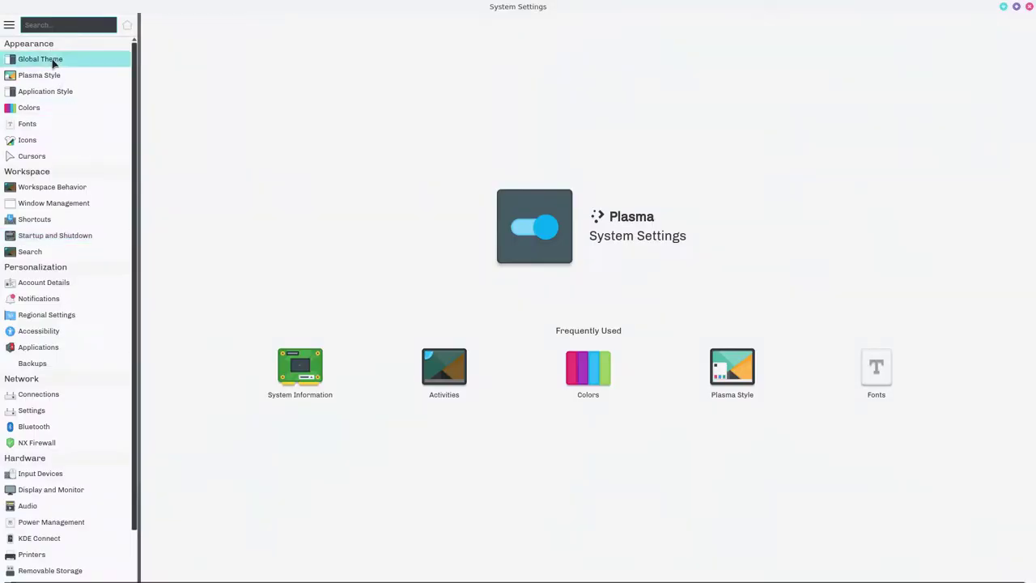
pyautogui.click(53, 64)
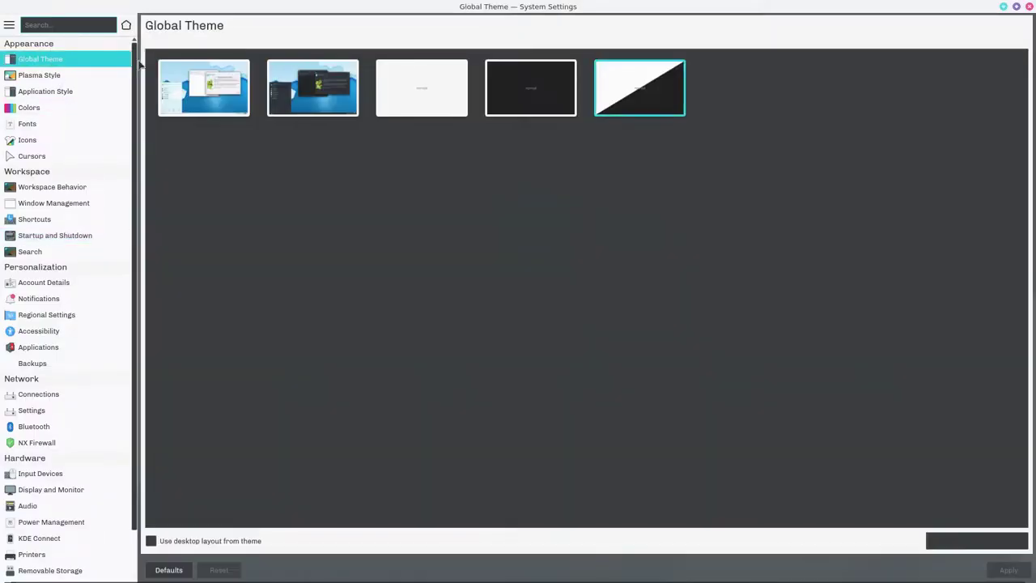
pyautogui.click(541, 92)
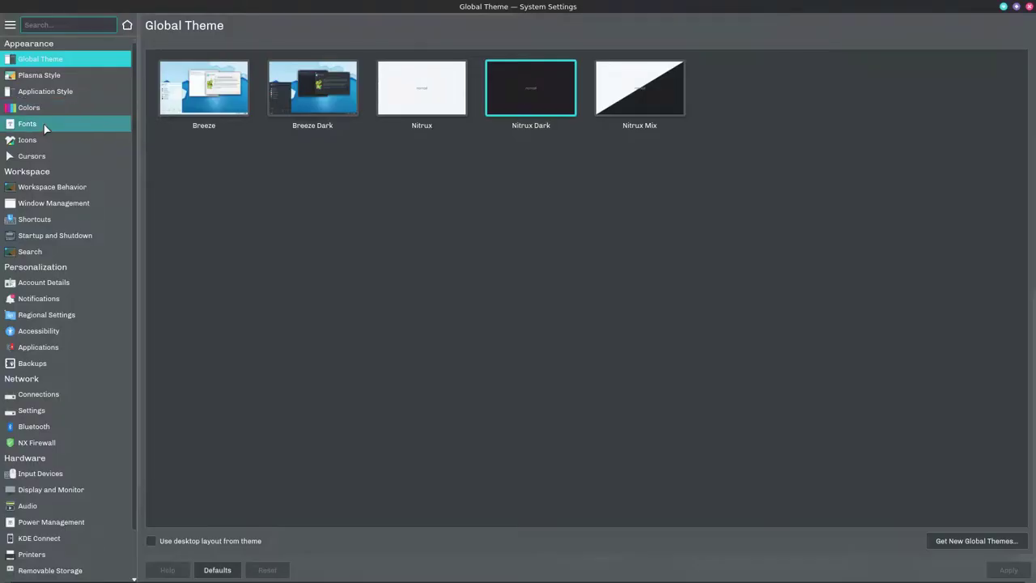
# View the personal and system font groups in Font Management.
pyautogui.click(44, 126)
pyautogui.click(177, 56)
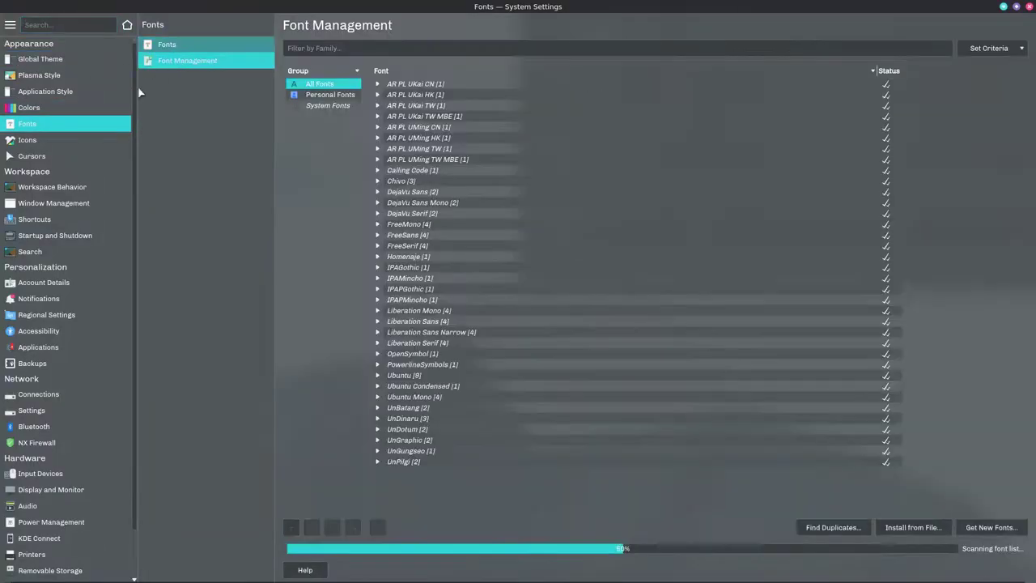
pyautogui.click(320, 96)
pyautogui.click(317, 106)
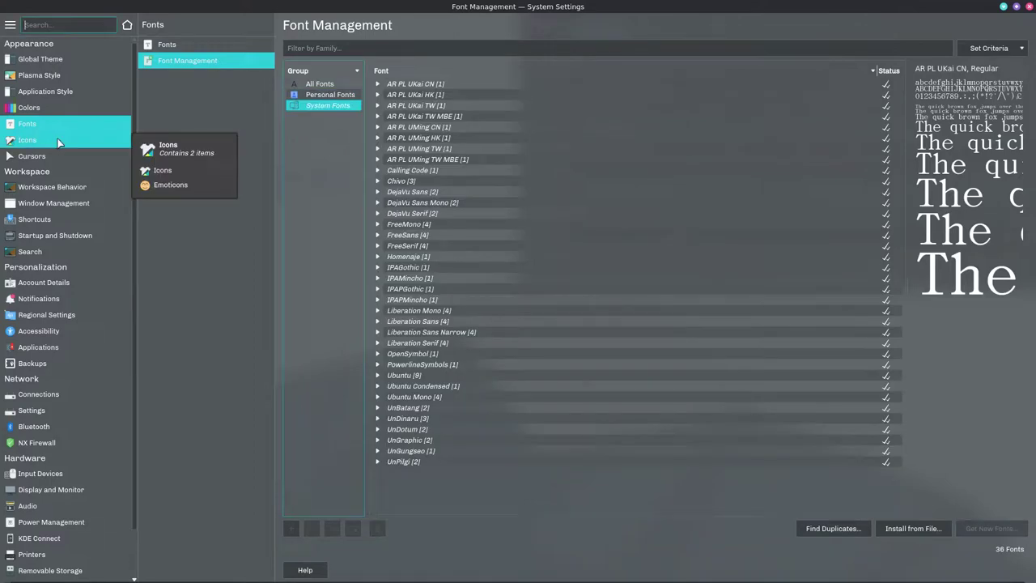
# View the Icons page and its Emoticons themes, then the Cursors page.
pyautogui.click(56, 142)
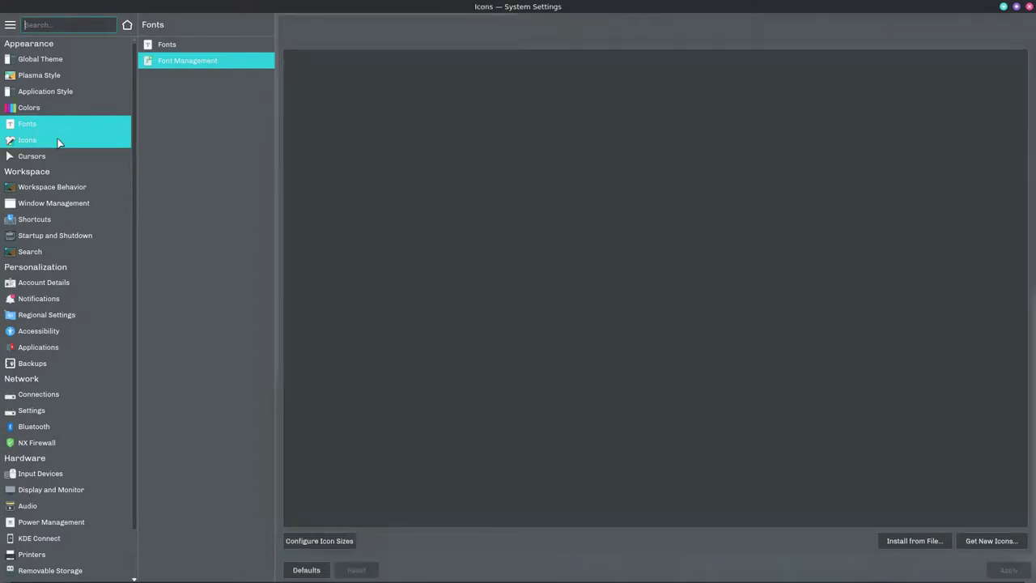
pyautogui.click(168, 63)
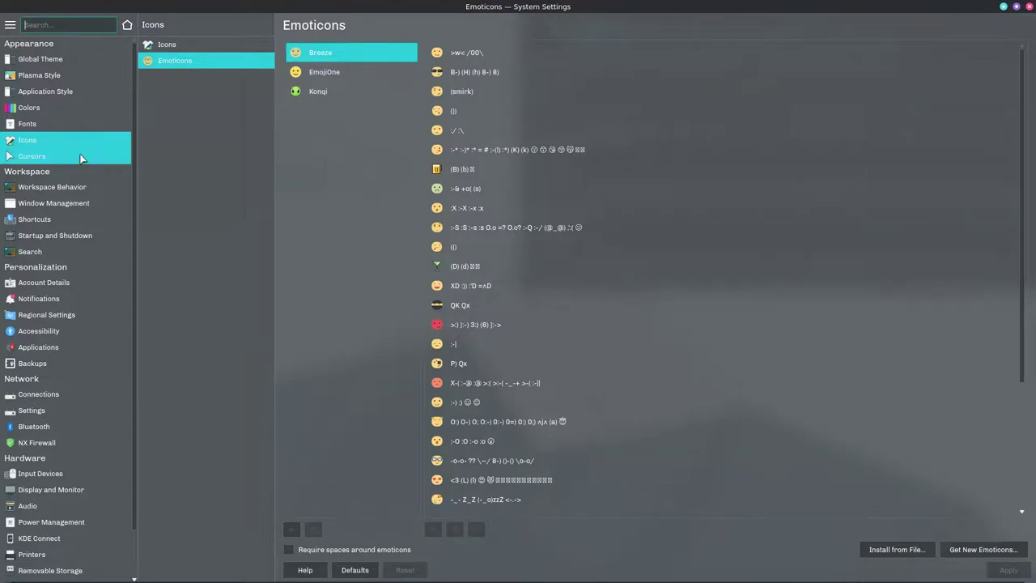
pyautogui.click(81, 158)
# Look through the Workspace Behavior pages from General Behavior to Activities, including the Screen Locking appearance options.
pyautogui.click(81, 189)
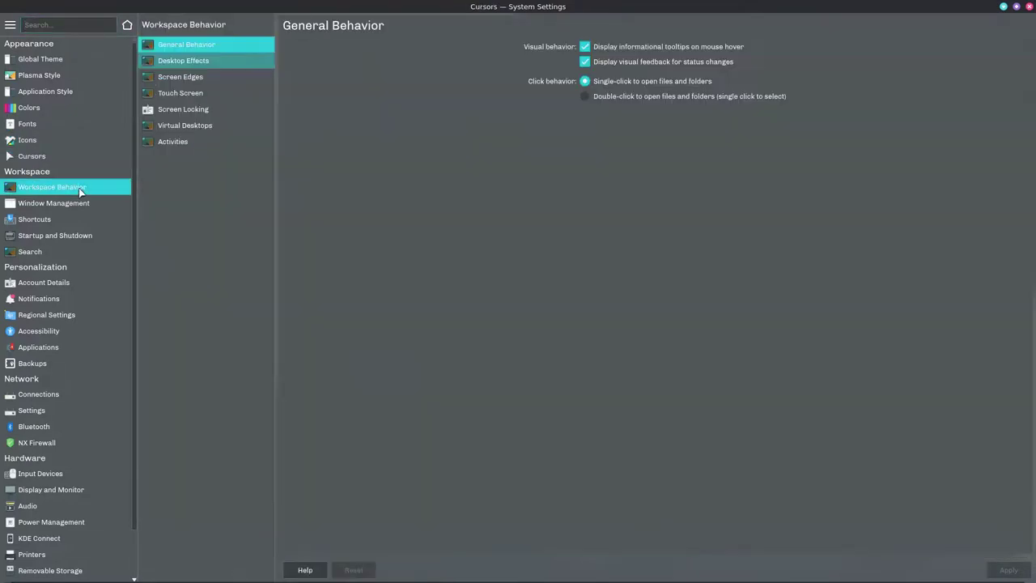
pyautogui.click(189, 58)
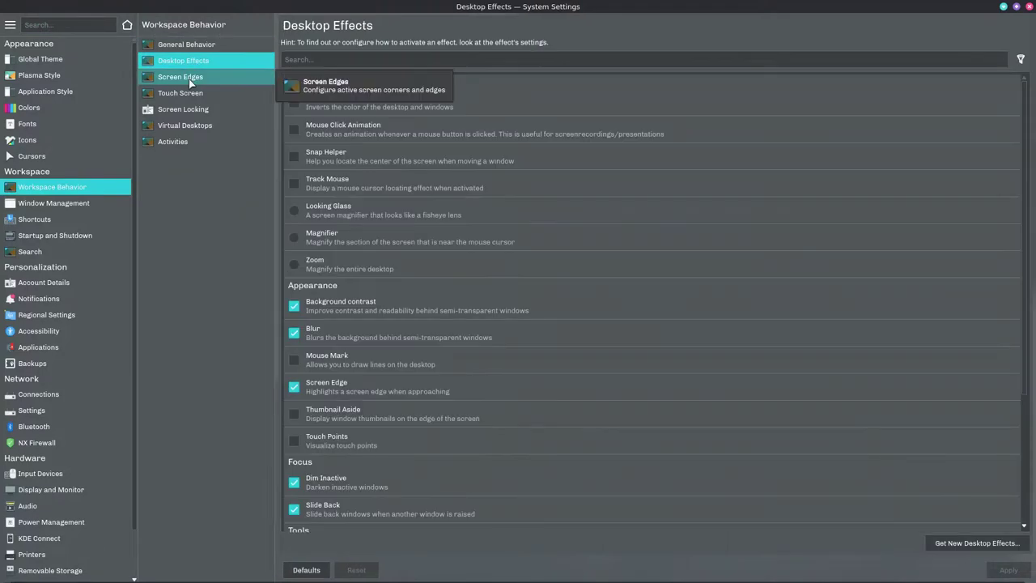
pyautogui.click(189, 79)
pyautogui.click(190, 93)
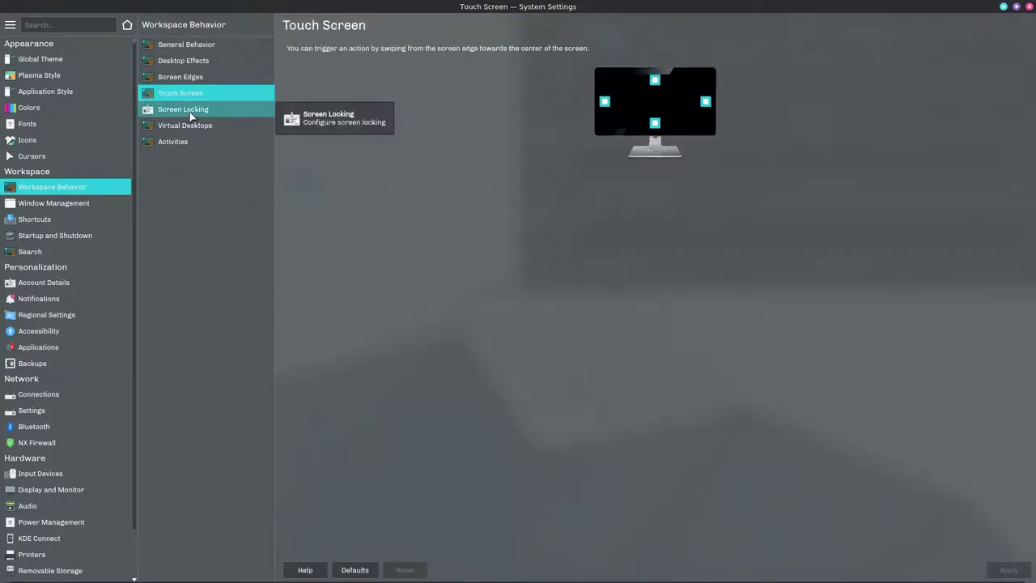
pyautogui.click(192, 115)
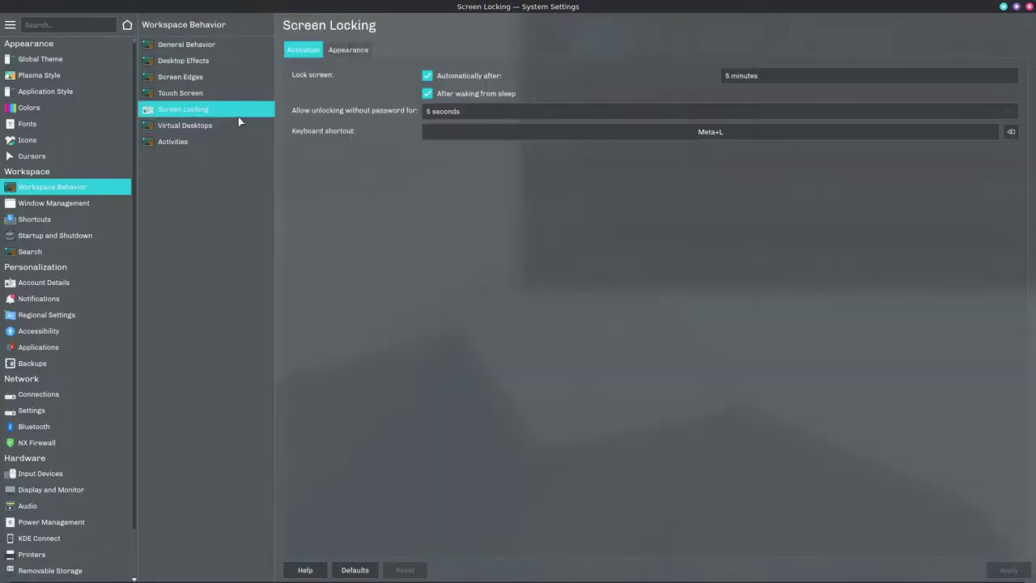
pyautogui.click(348, 49)
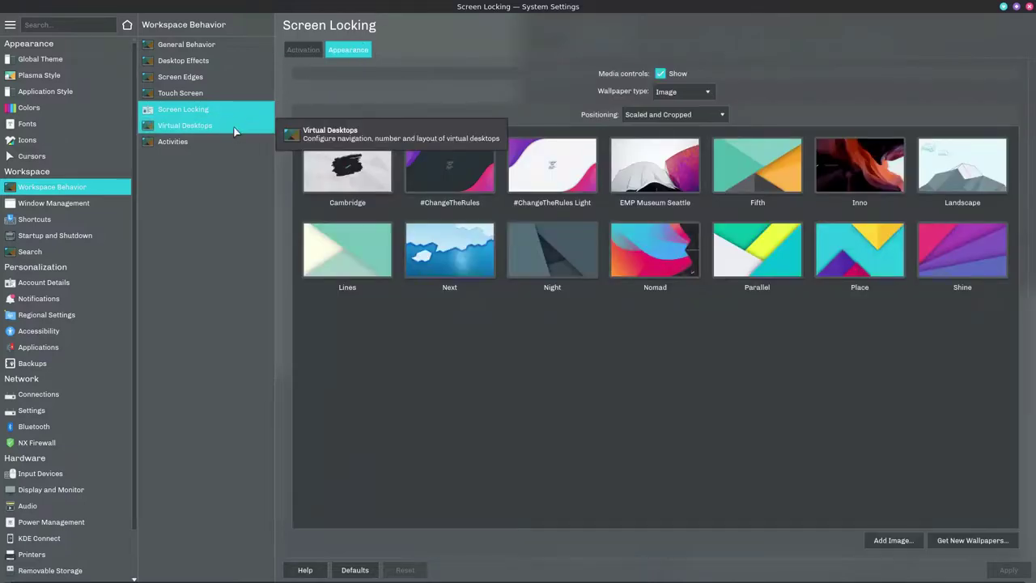
pyautogui.click(235, 129)
pyautogui.click(233, 147)
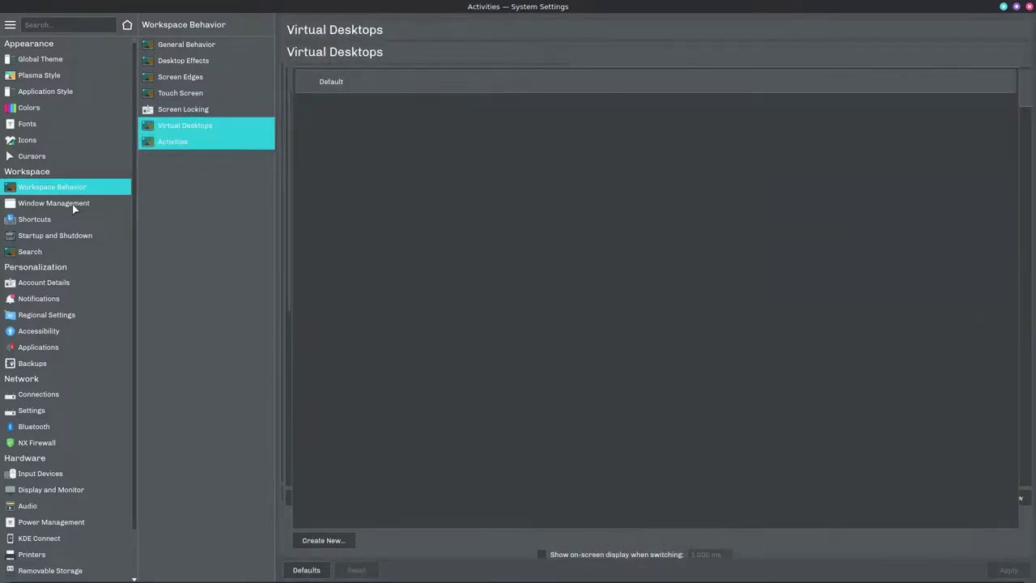
# Try to open the Window Management settings, then unmaximize and move the System Settings window.
pyautogui.click(72, 204)
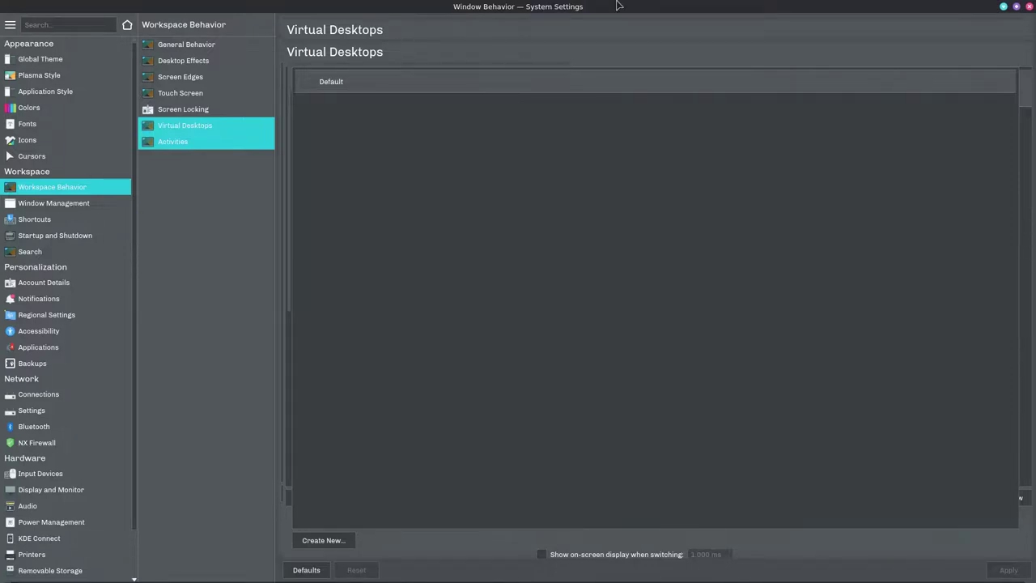
pyautogui.doubleClick(607, 74)
pyautogui.doubleClick(602, 74)
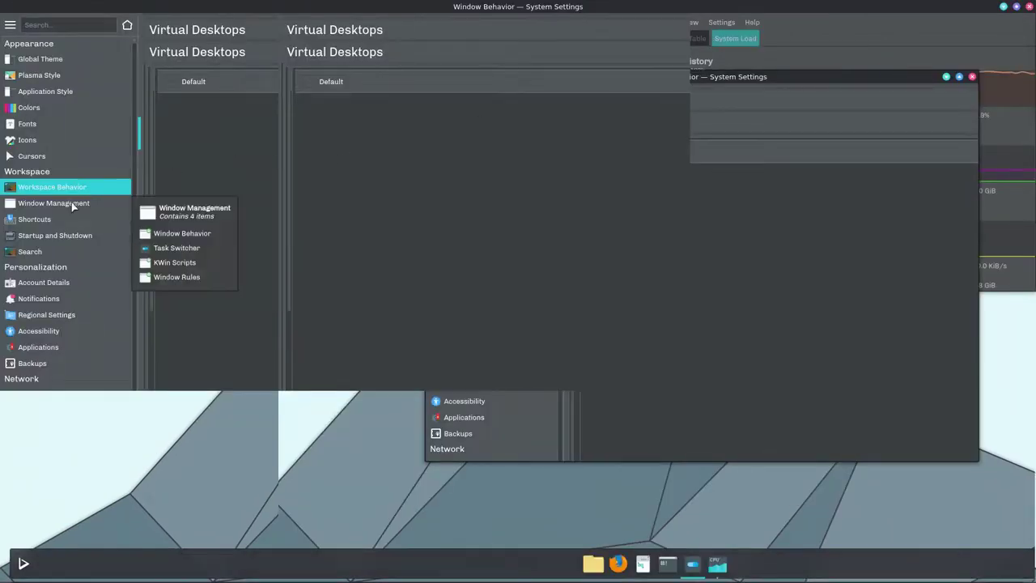
pyautogui.moveTo(447, 110); pyautogui.dragTo(469, 132)
pyautogui.click(596, 113)
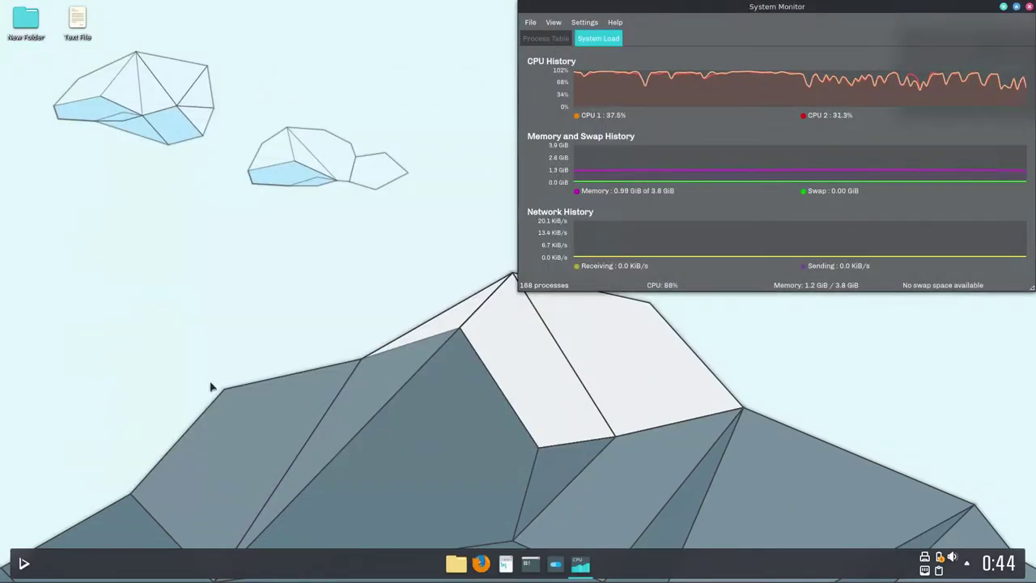
# Reopen System Settings from the application menu and maximize its window.
pyautogui.click(22, 562)
pyautogui.click(104, 267)
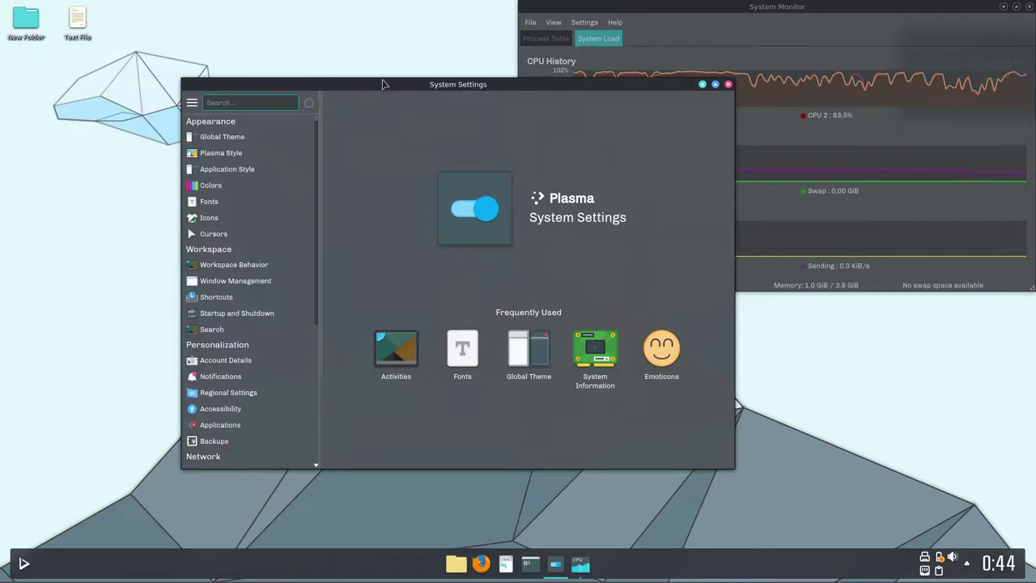
pyautogui.doubleClick(383, 84)
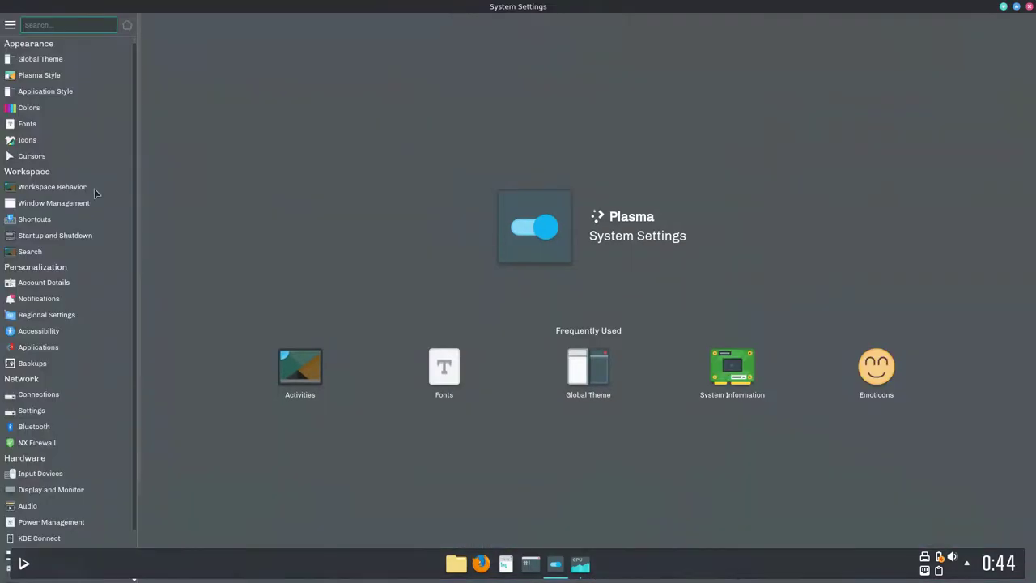
# View the Workspace Behavior pages again: Desktop Effects, Screen Edges, Touch Screen, Screen Locking appearance and Virtual Desktops.
pyautogui.click(82, 188)
pyautogui.click(172, 61)
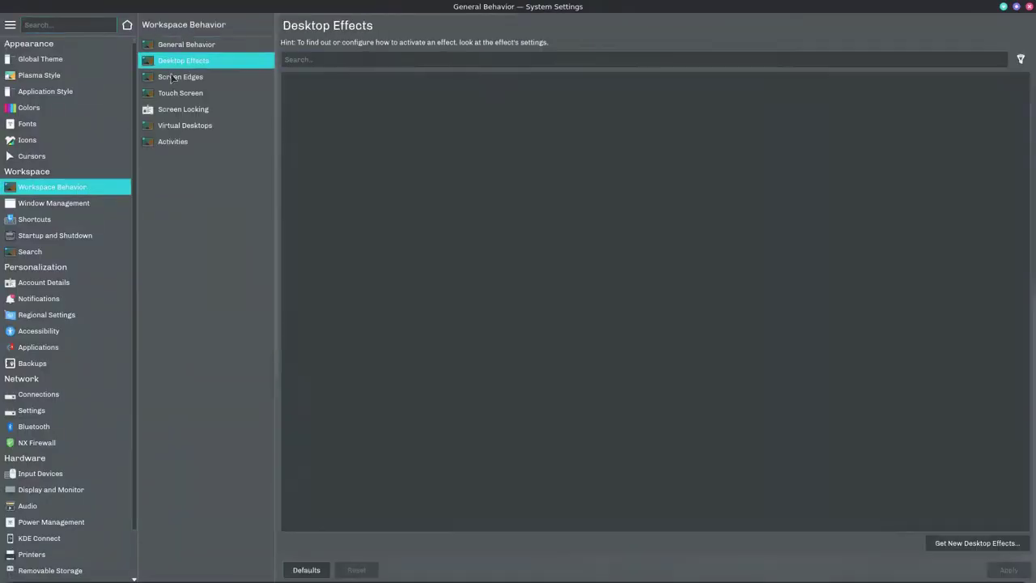
pyautogui.click(175, 77)
pyautogui.click(176, 93)
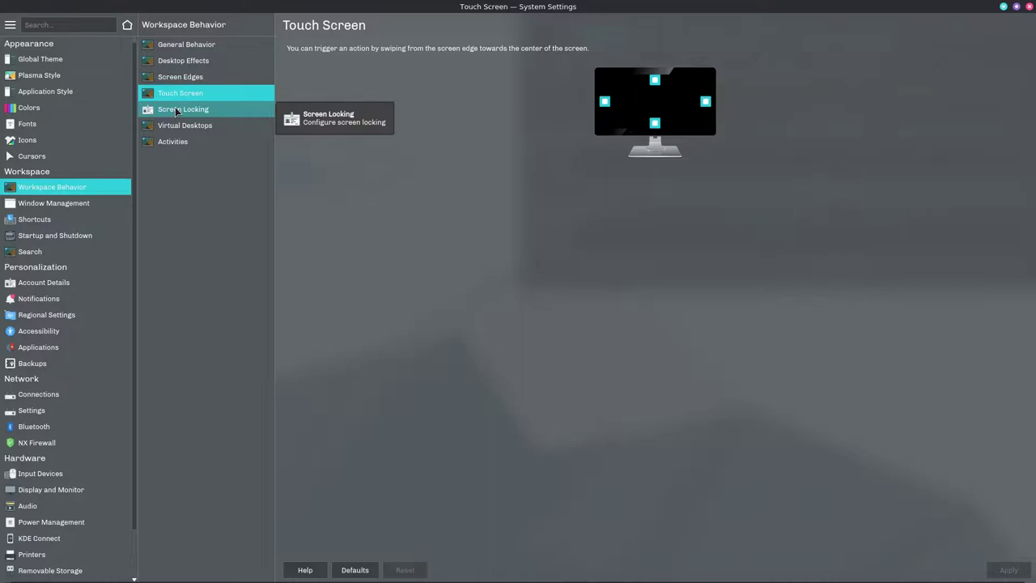
pyautogui.click(178, 110)
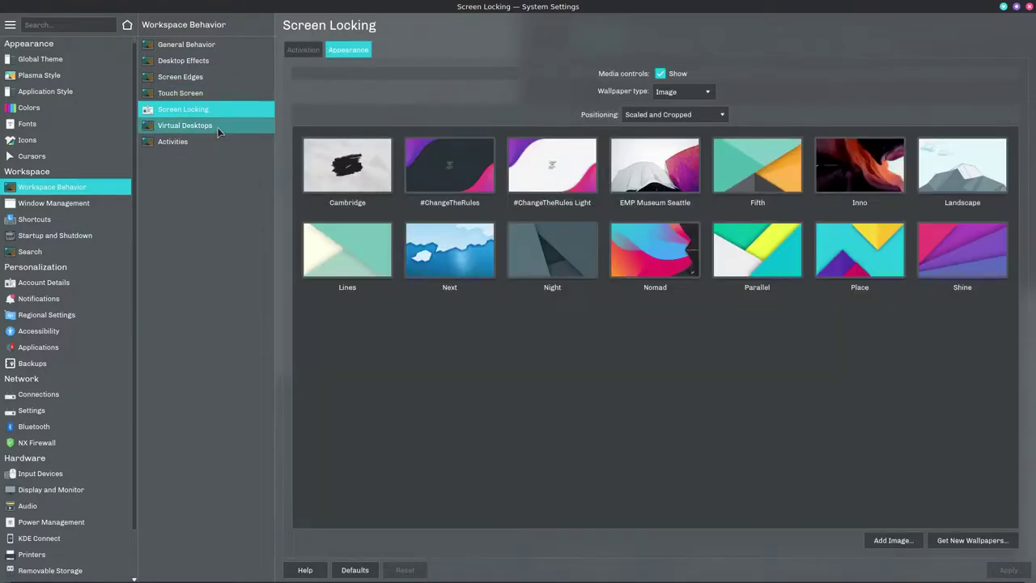
pyautogui.click(214, 128)
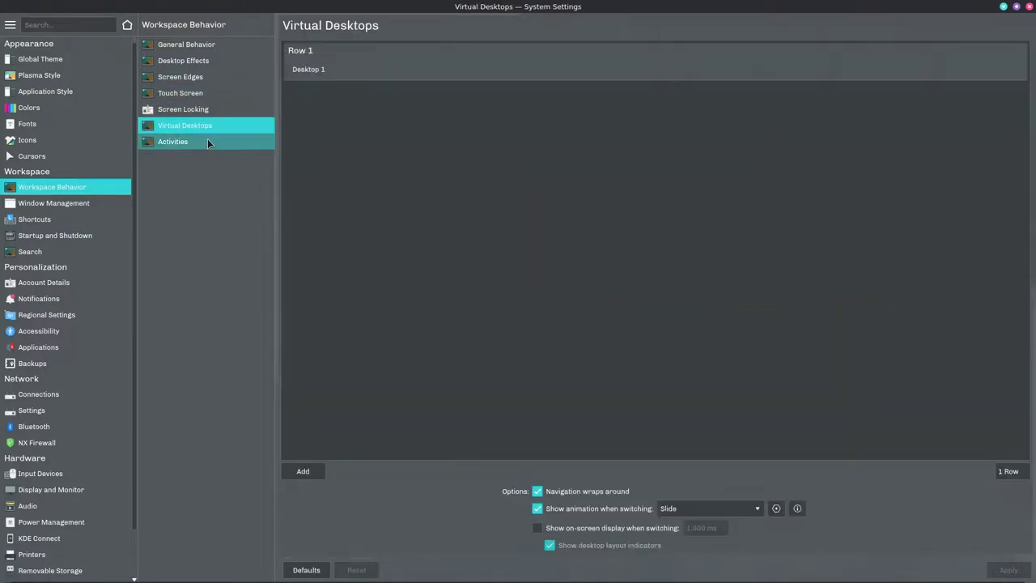
# View the Activities settings for switching and privacy.
pyautogui.click(207, 142)
pyautogui.click(340, 50)
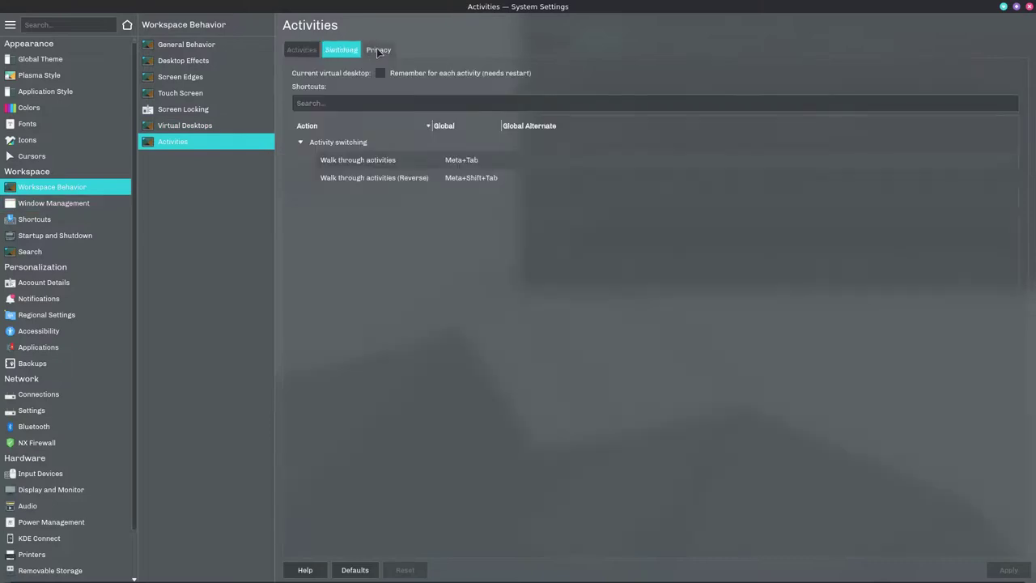
pyautogui.click(378, 51)
# View the Window Behavior settings for focus, titlebar actions, window actions, movement and advanced options.
pyautogui.click(111, 204)
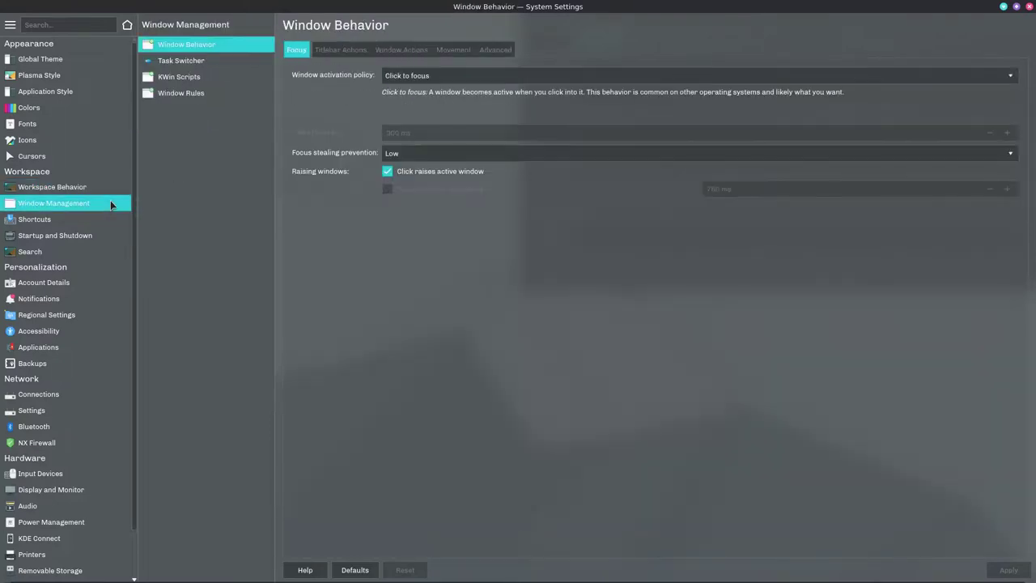
pyautogui.click(340, 50)
pyautogui.click(400, 50)
pyautogui.click(453, 51)
pyautogui.click(496, 50)
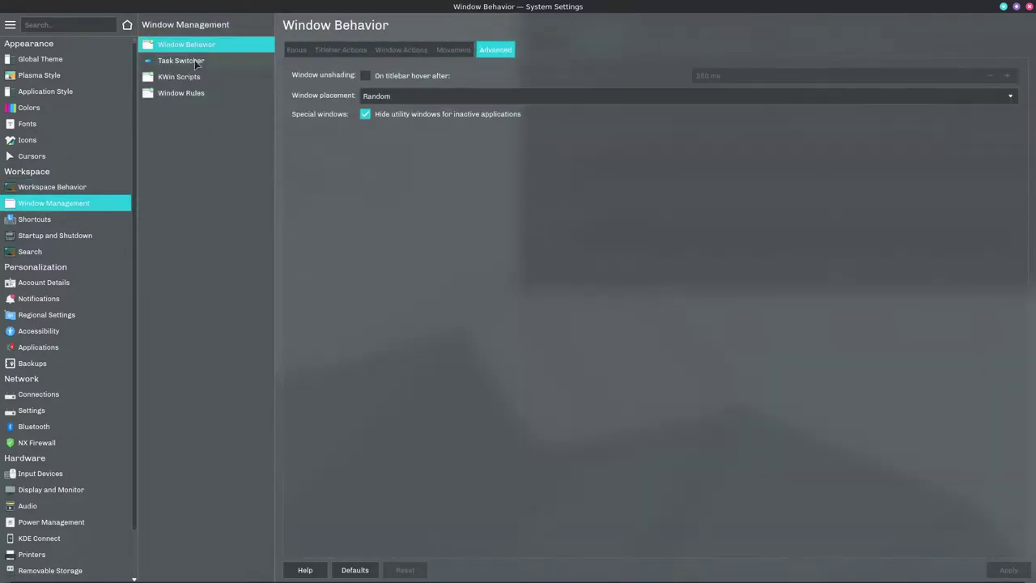
# View the alternative Task Switcher settings, then the KWin Scripts and Window Rules pages.
pyautogui.click(331, 50)
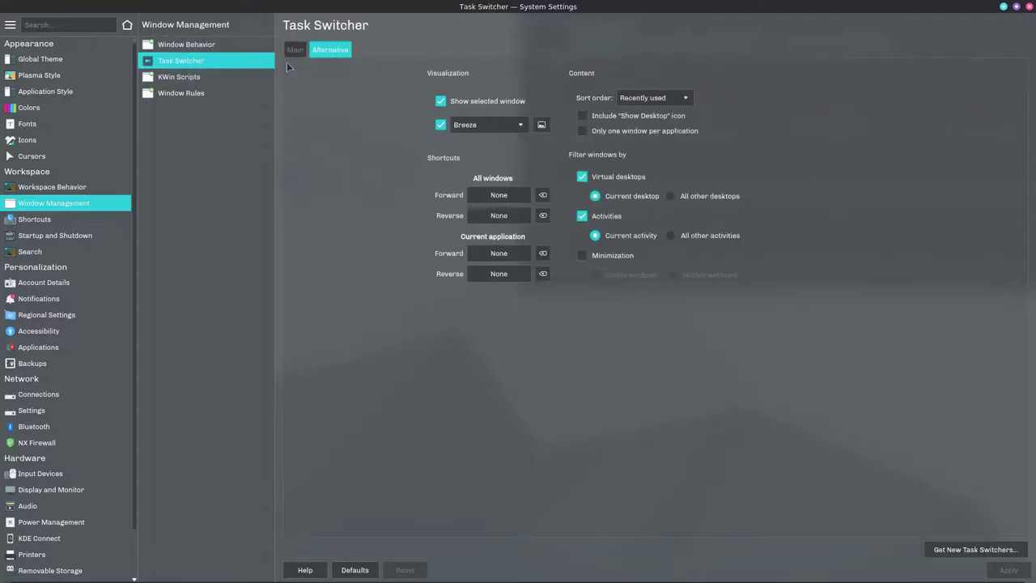
pyautogui.click(234, 84)
pyautogui.click(233, 90)
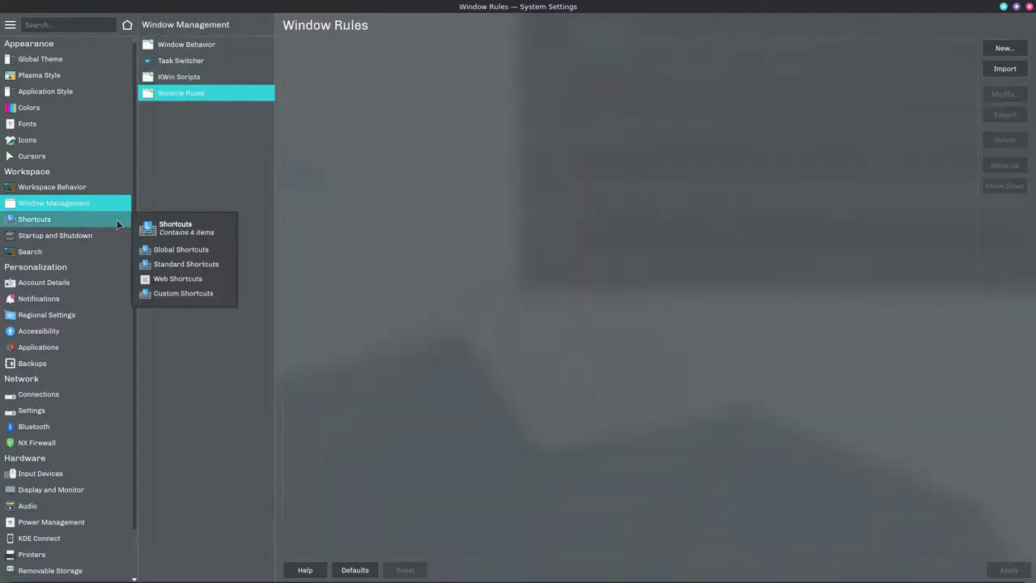
# Examine the global shortcuts of each component from KRunner to System Settings, then the Web and Custom Shortcuts pages.
pyautogui.click(117, 221)
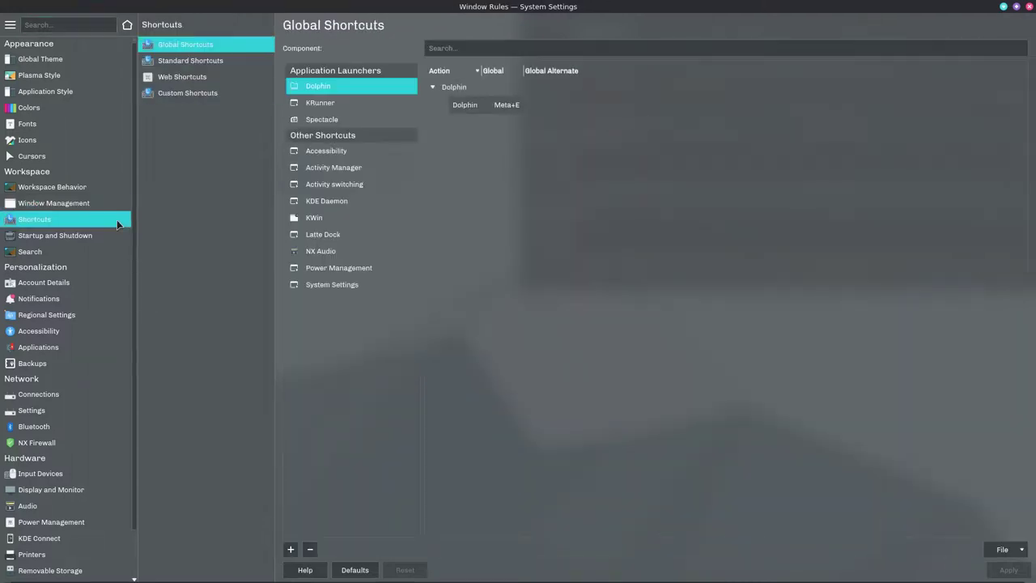
pyautogui.click(313, 103)
pyautogui.click(319, 120)
pyautogui.click(319, 151)
pyautogui.click(319, 167)
pyautogui.click(320, 185)
pyautogui.click(321, 204)
pyautogui.click(319, 223)
pyautogui.click(319, 236)
pyautogui.click(320, 252)
pyautogui.click(320, 268)
pyautogui.click(322, 288)
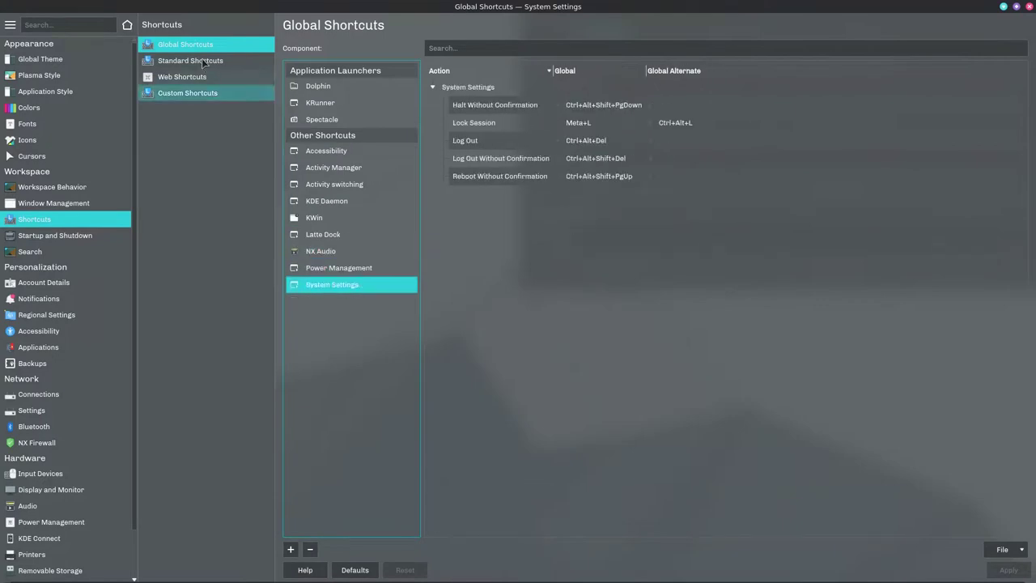
pyautogui.click(183, 77)
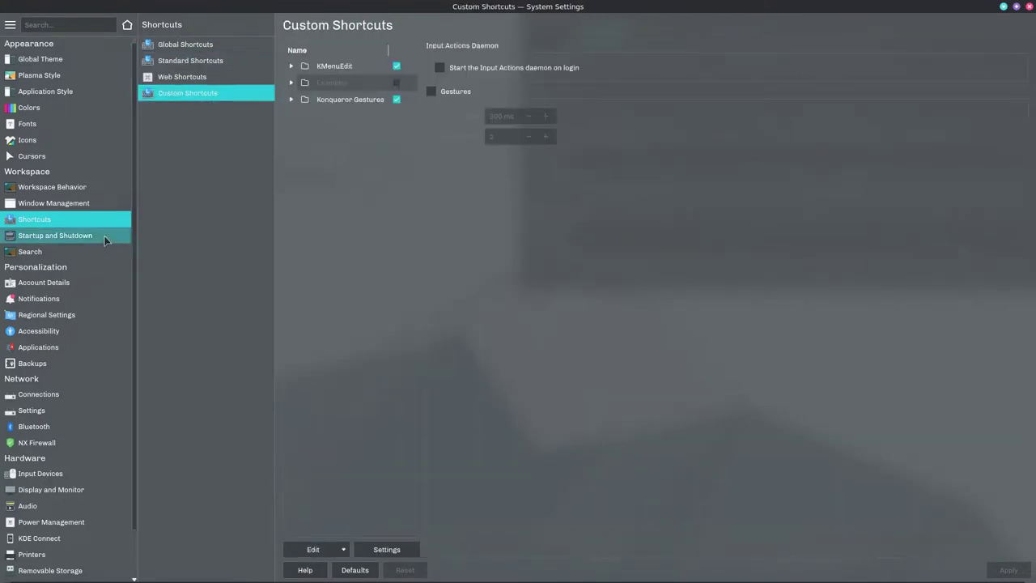
# View the Startup and Shutdown pages from Login Screen (SDDM) to Boot Splash Screen, then the Search settings.
pyautogui.click(105, 237)
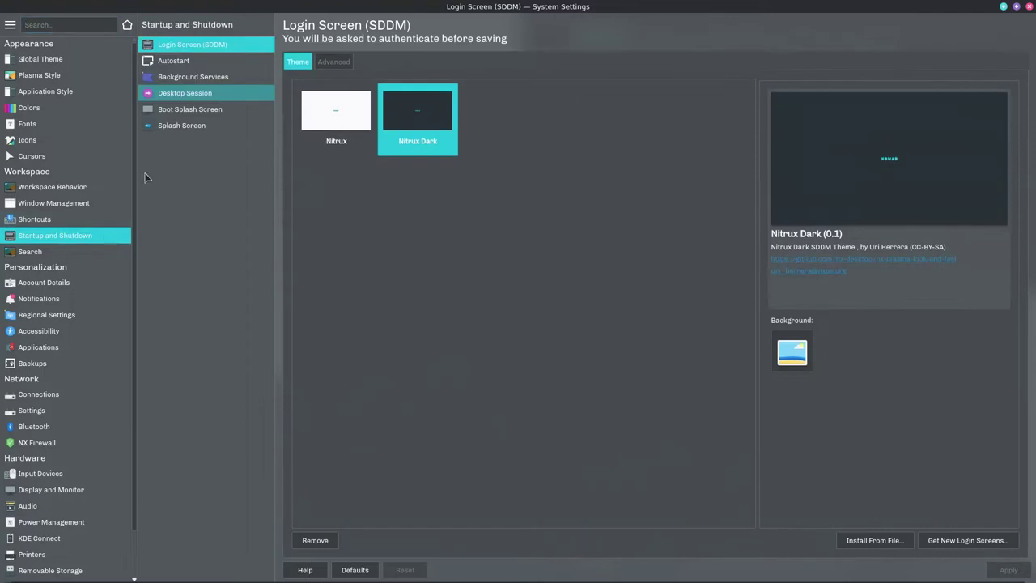
pyautogui.click(333, 62)
pyautogui.click(173, 65)
pyautogui.click(171, 76)
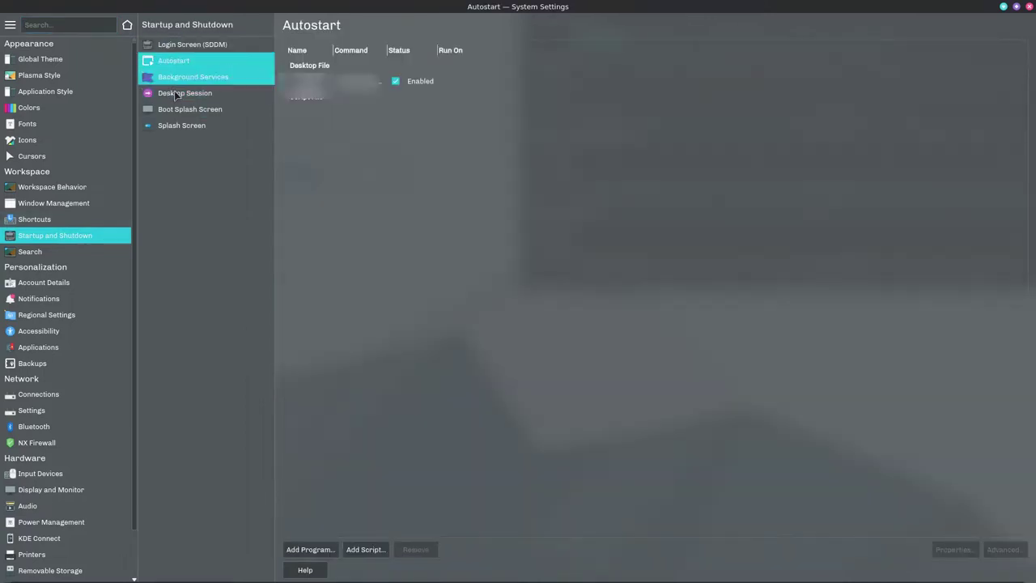
pyautogui.click(174, 92)
pyautogui.click(176, 109)
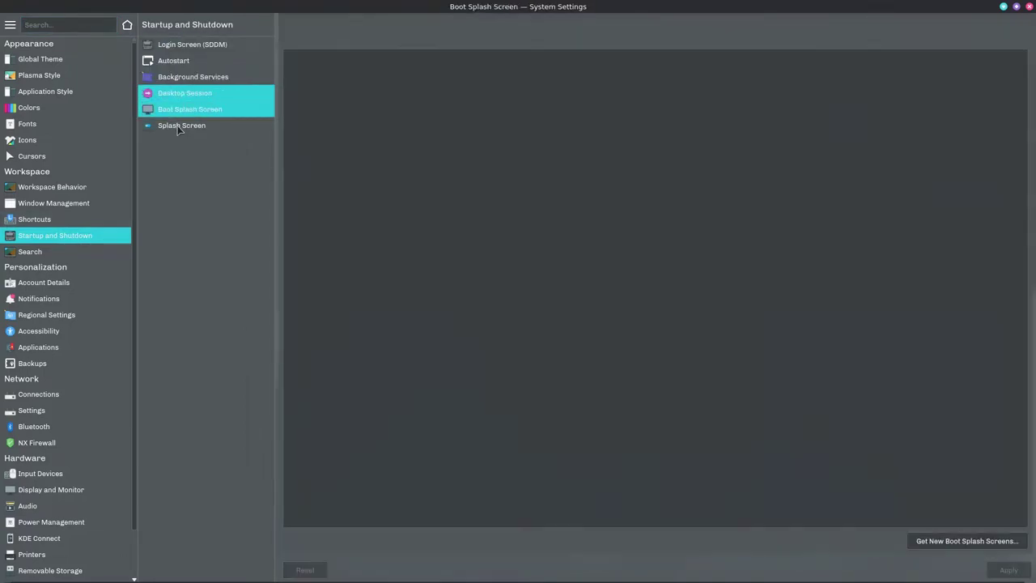
pyautogui.click(84, 254)
pyautogui.click(177, 58)
# View the New User form in the User Manager, then the Notifications settings.
pyautogui.click(57, 290)
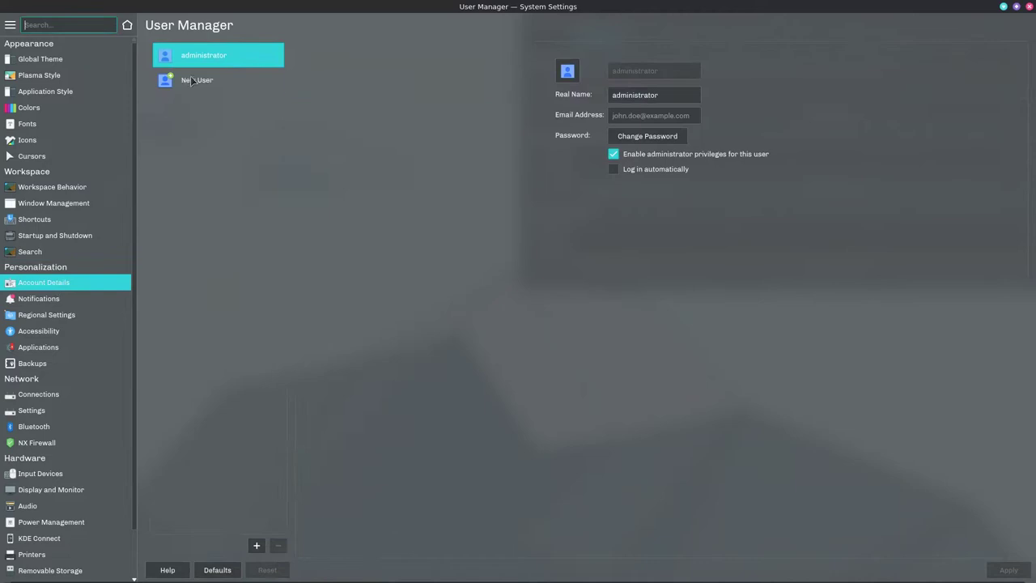
pyautogui.click(193, 80)
pyautogui.click(88, 301)
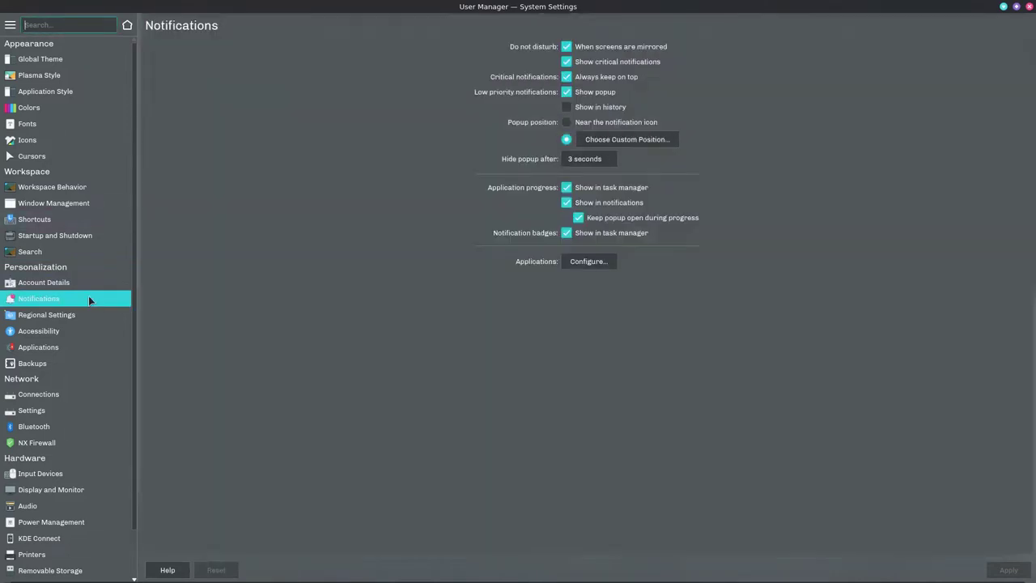
# View the Regional Settings pages for Formats and Spell Check, then the Time Zone list in Date & Time.
pyautogui.click(88, 318)
pyautogui.click(196, 59)
pyautogui.click(194, 75)
pyautogui.click(194, 93)
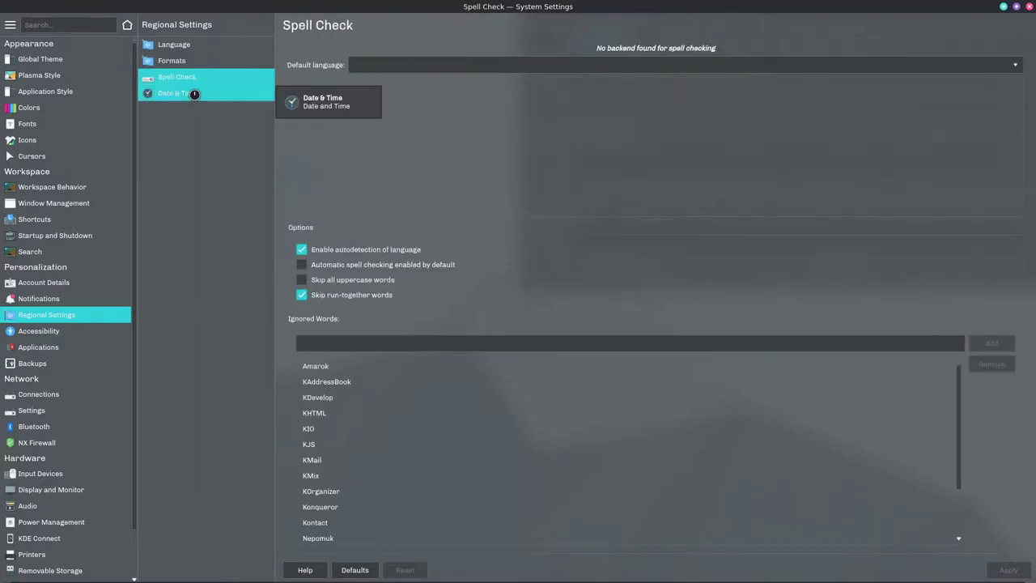
pyautogui.click(366, 54)
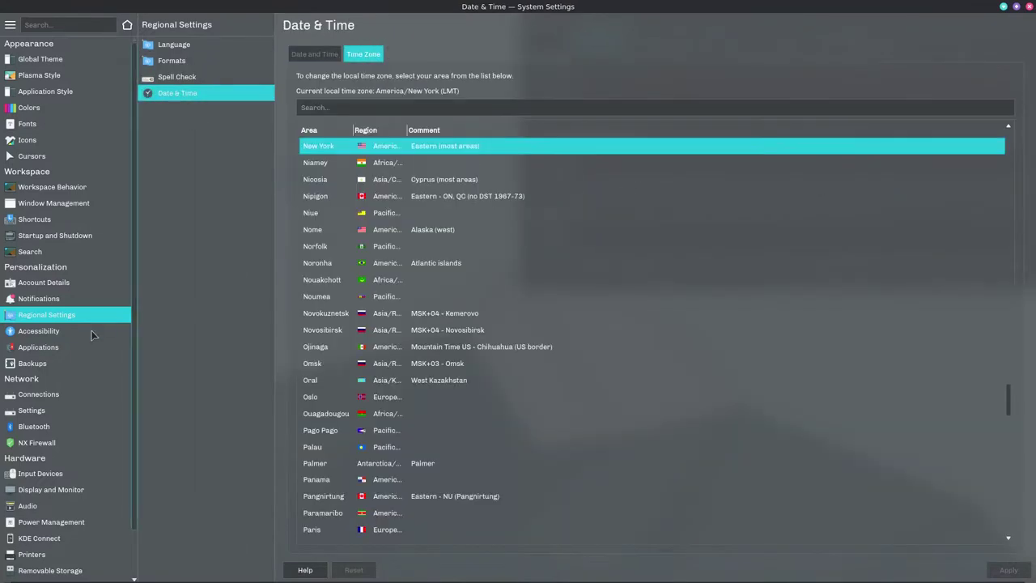
# View the Accessibility settings, going through their different option groups.
pyautogui.click(92, 333)
pyautogui.click(193, 50)
pyautogui.click(251, 49)
pyautogui.click(319, 49)
pyautogui.click(452, 49)
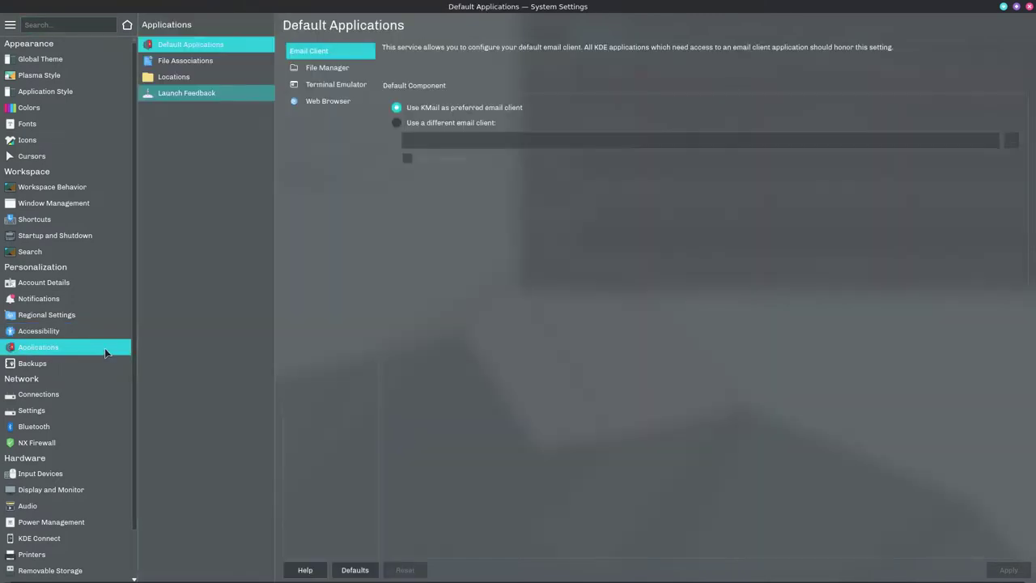
# View the default applications from File Manager to Web Browser and the other Applications pages through Launch Feedback, then the Backups page.
pyautogui.click(318, 68)
pyautogui.click(328, 84)
pyautogui.click(324, 101)
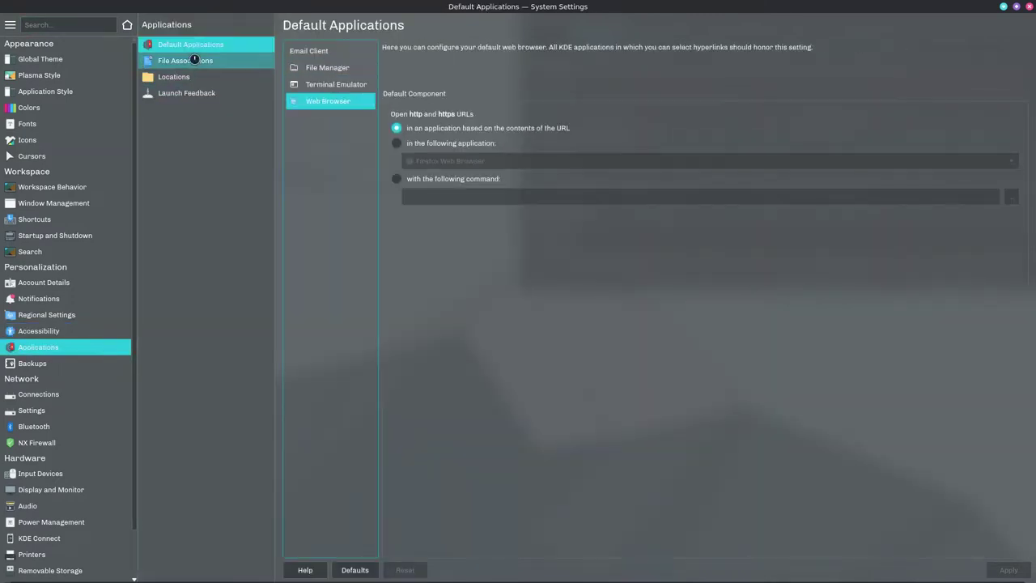
pyautogui.click(194, 62)
pyautogui.click(194, 78)
pyautogui.click(198, 94)
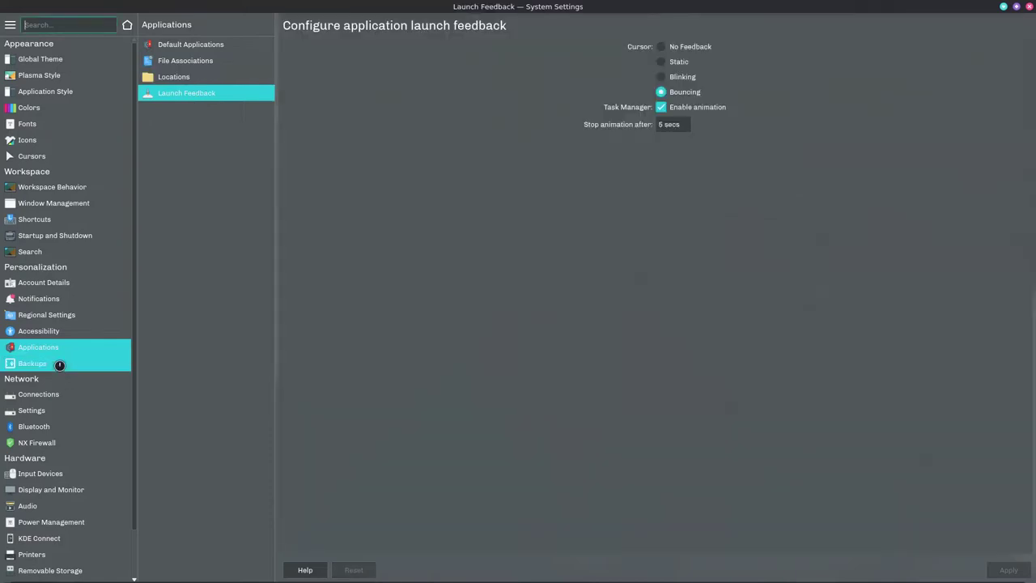
pyautogui.click(59, 367)
# View the network Connections page, then the network Settings pages from Proxy to Windows Shares.
pyautogui.click(60, 396)
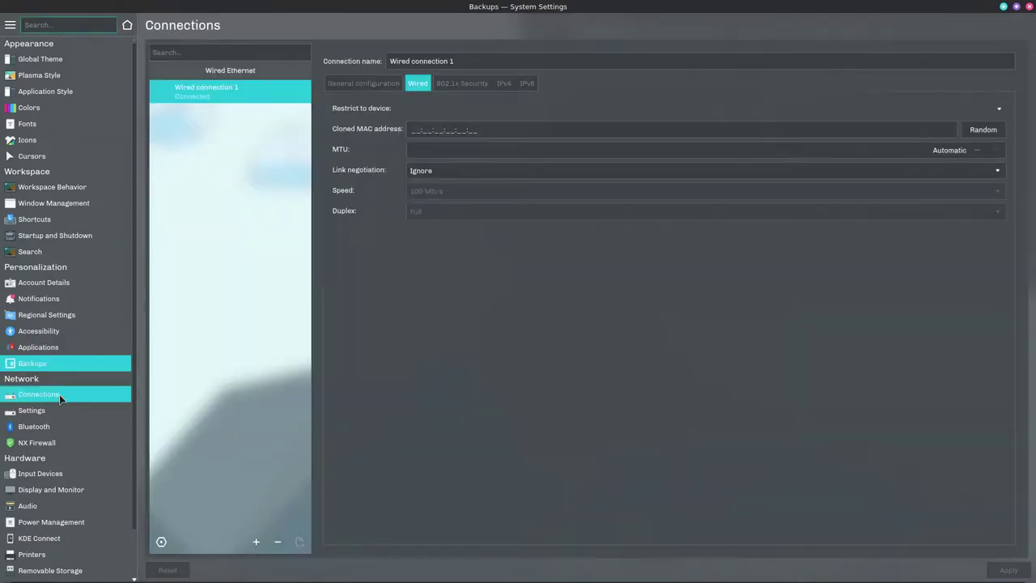
pyautogui.click(61, 410)
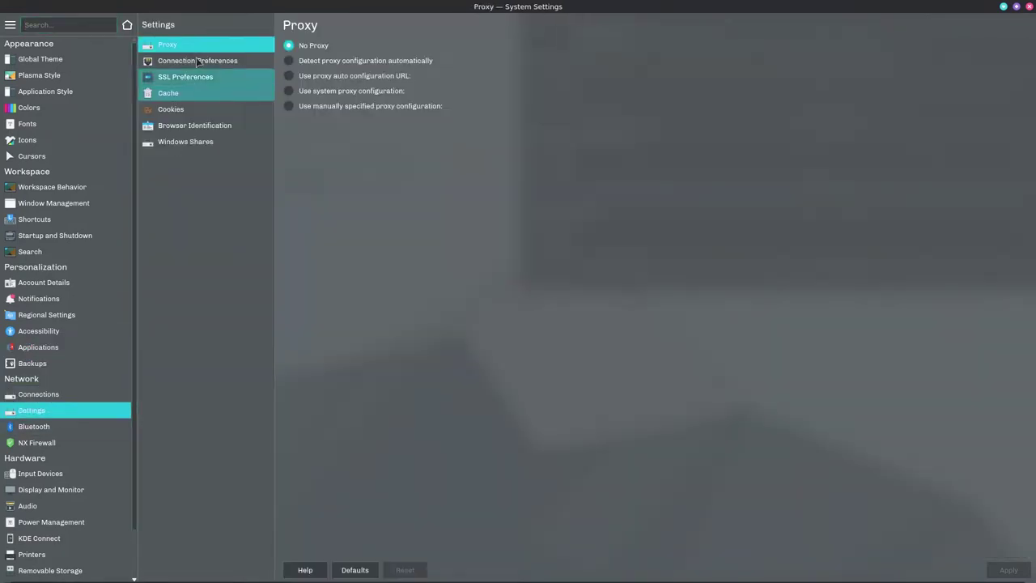
pyautogui.click(196, 62)
pyautogui.click(196, 76)
pyautogui.click(192, 94)
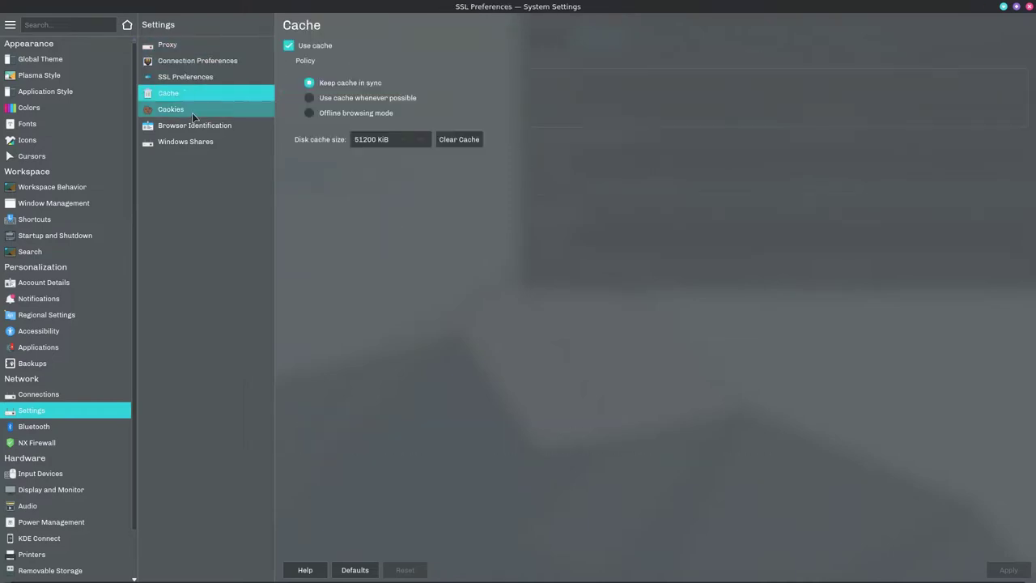
pyautogui.click(192, 111)
pyautogui.click(336, 49)
pyautogui.click(194, 125)
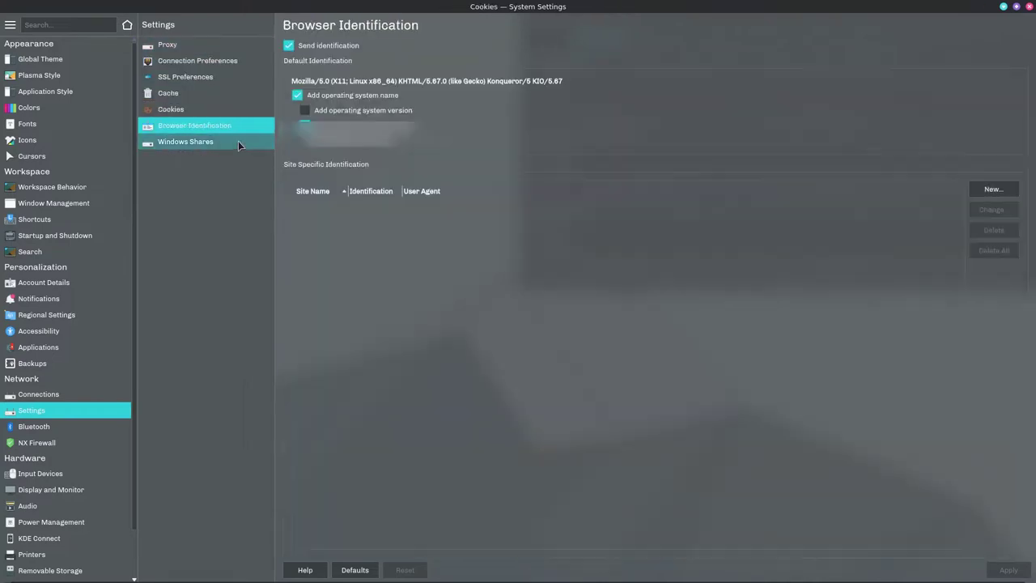
pyautogui.click(238, 142)
# View the Bluetooth Devices and Adapters pages, then the rules, connections and logs of NX Firewall.
pyautogui.click(105, 426)
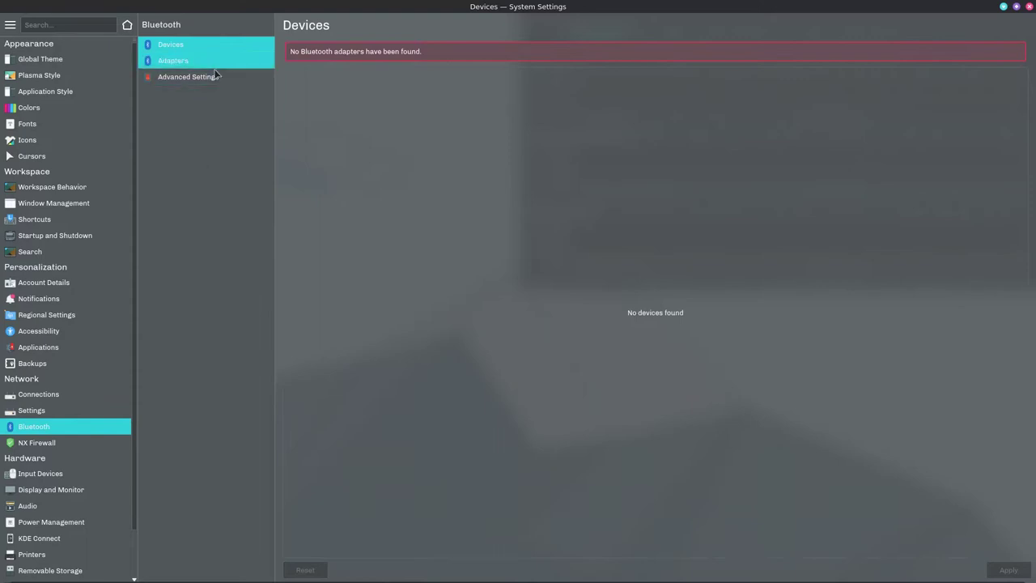
pyautogui.click(212, 62)
pyautogui.click(90, 444)
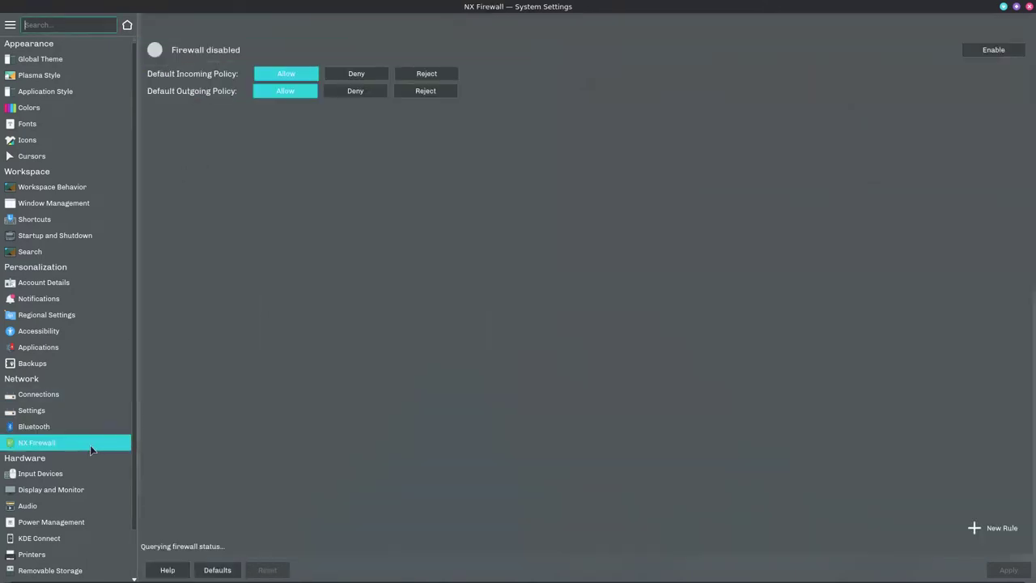
pyautogui.scroll(-1, 133, 400)
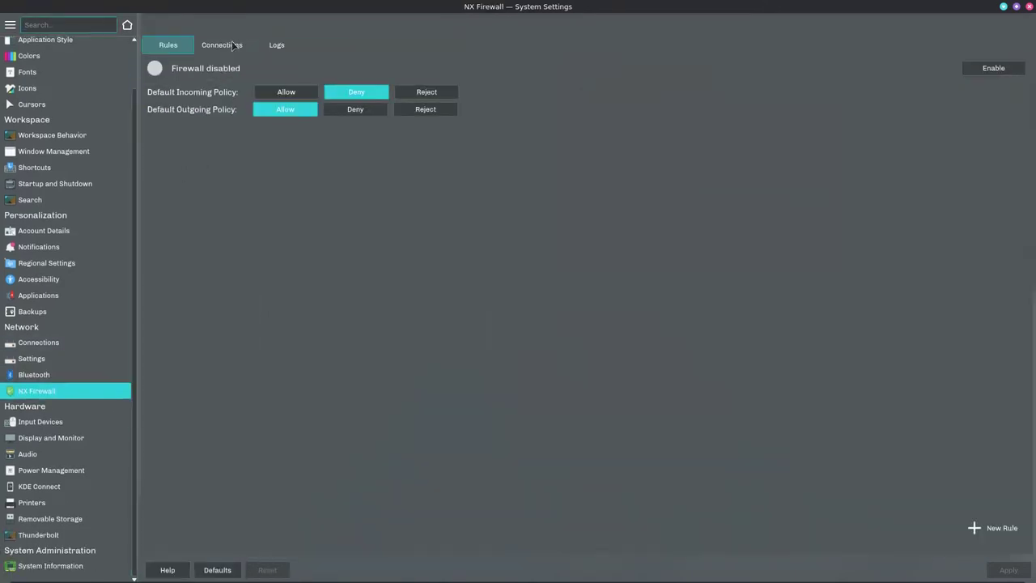
pyautogui.click(233, 44)
pyautogui.click(275, 44)
# View the Keyboard hardware, layouts and advanced settings, then the Mouse, Game Controller and Touchpad pages.
pyautogui.click(89, 421)
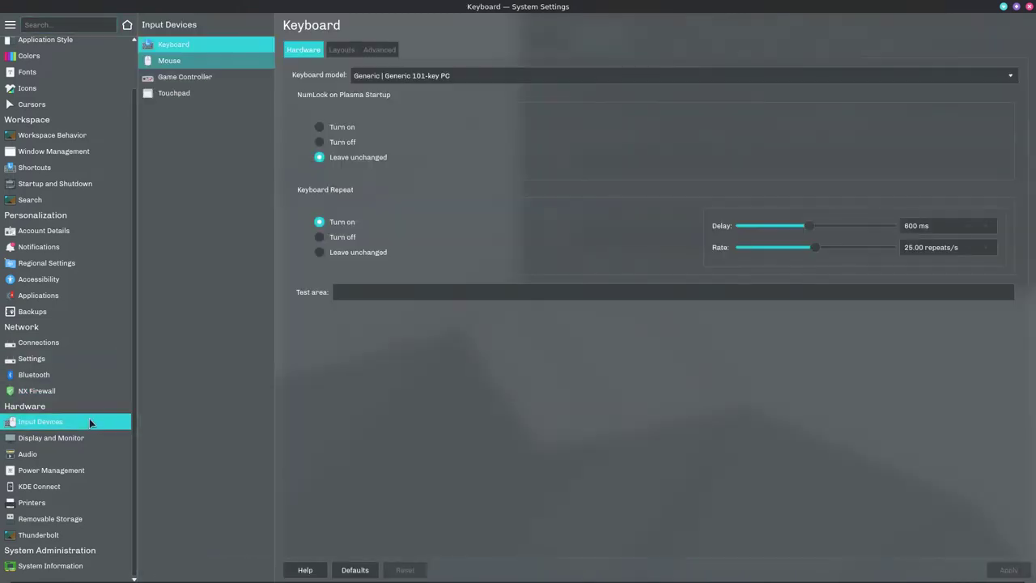
pyautogui.click(341, 50)
pyautogui.click(380, 50)
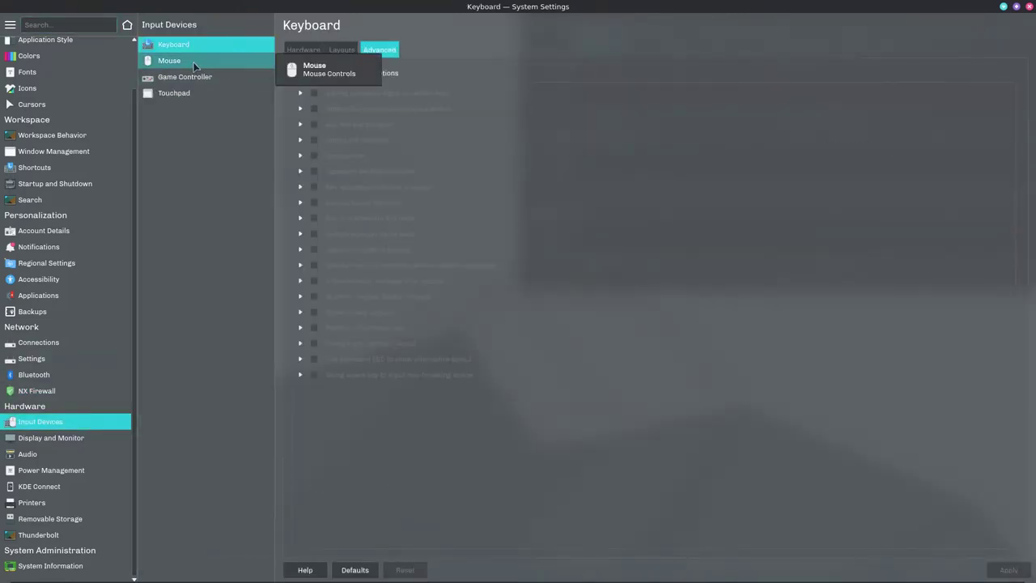
pyautogui.click(194, 63)
pyautogui.click(193, 77)
pyautogui.click(191, 94)
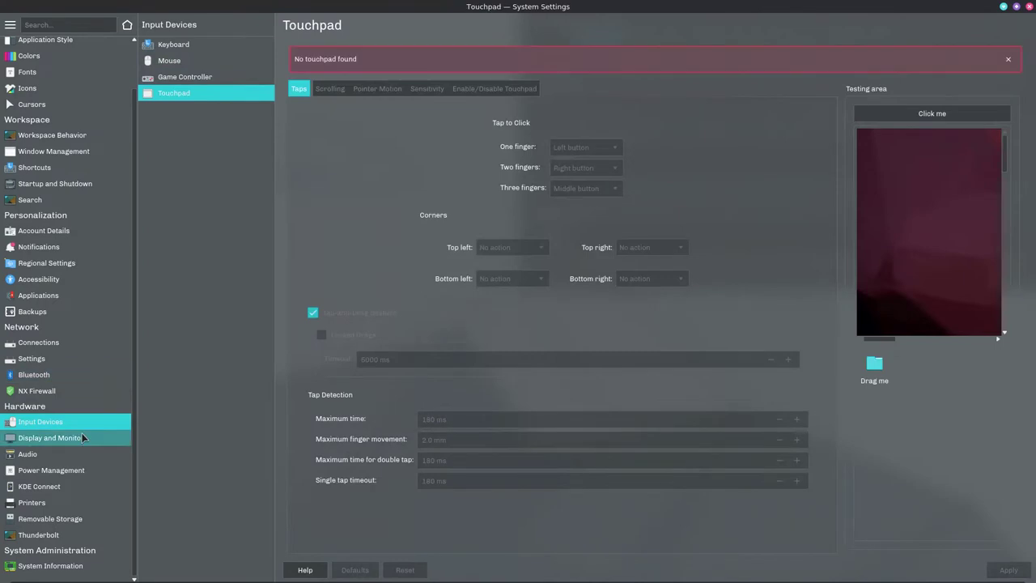
# View the Display and Monitor pages through Night Color, then the Applications and Advanced settings of Audio.
pyautogui.click(81, 437)
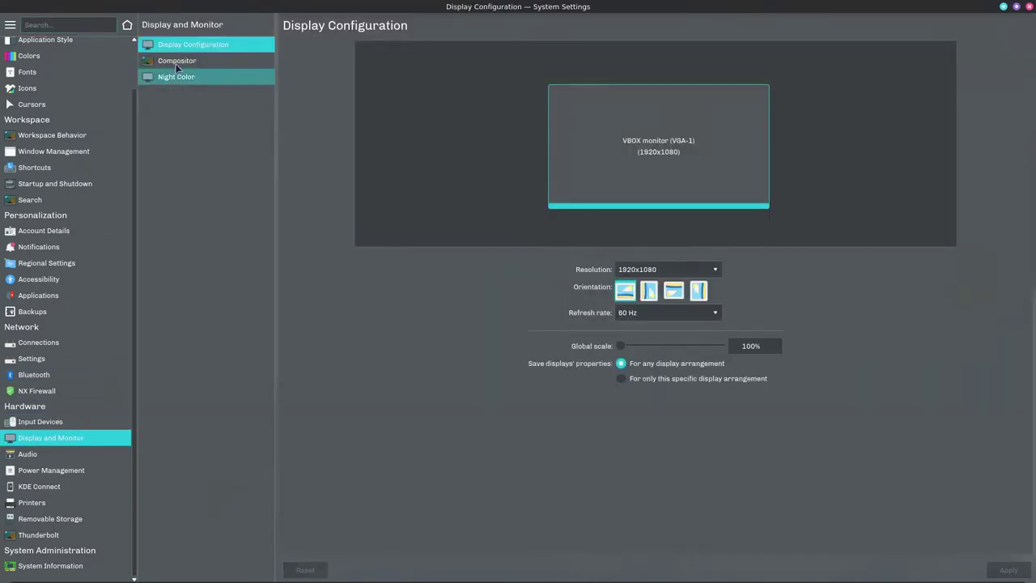
pyautogui.click(177, 61)
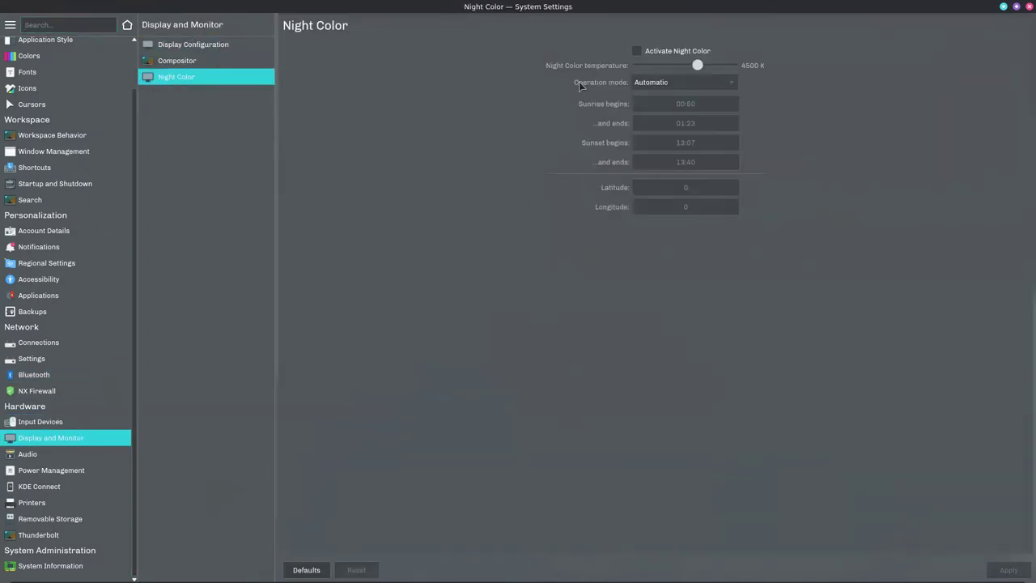
pyautogui.click(93, 457)
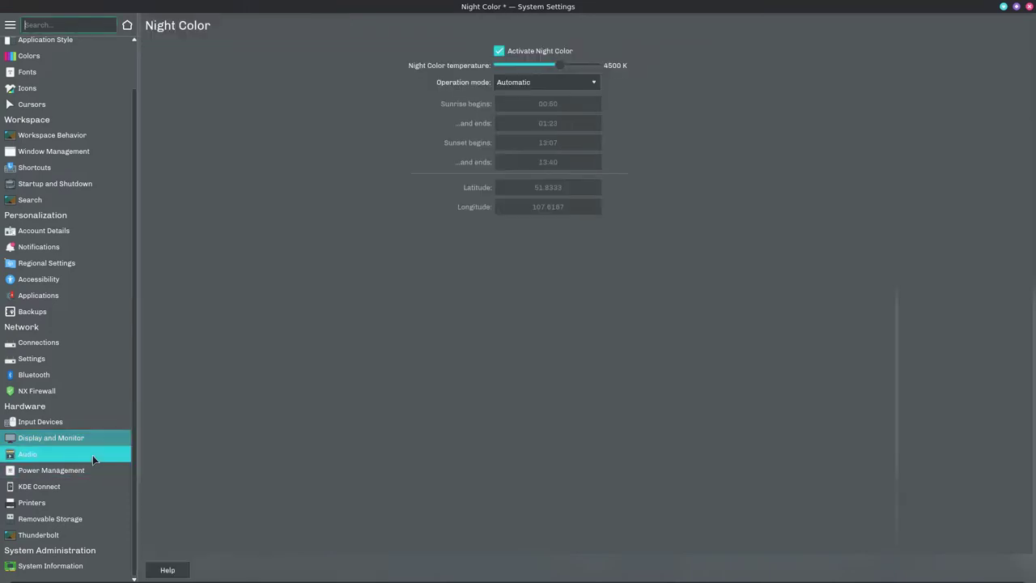
pyautogui.click(238, 59)
pyautogui.click(279, 56)
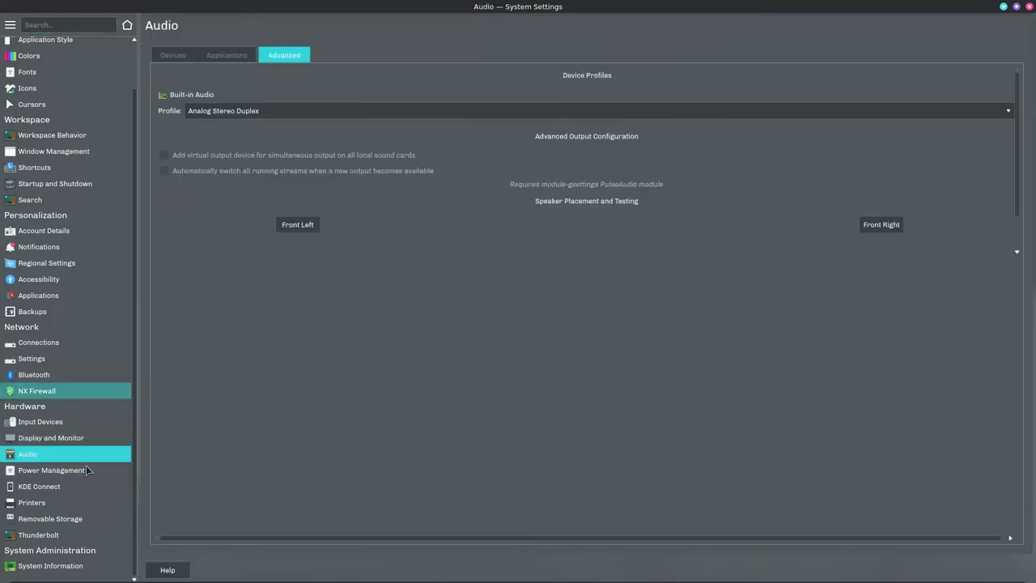
# View the Energy Saving profiles under Power Management, then the Activity Settings and Advanced Settings pages.
pyautogui.click(88, 471)
pyautogui.click(362, 52)
pyautogui.click(407, 49)
pyautogui.click(220, 64)
pyautogui.click(212, 77)
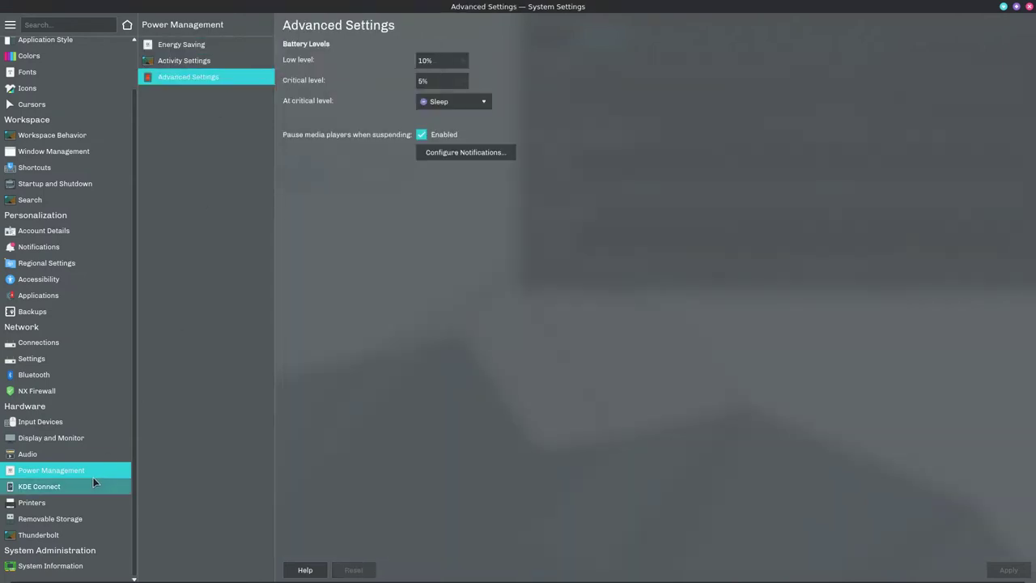
# View the remaining hardware pages from KDE Connect to Thunderbolt, then the System Information page.
pyautogui.click(93, 484)
pyautogui.click(88, 504)
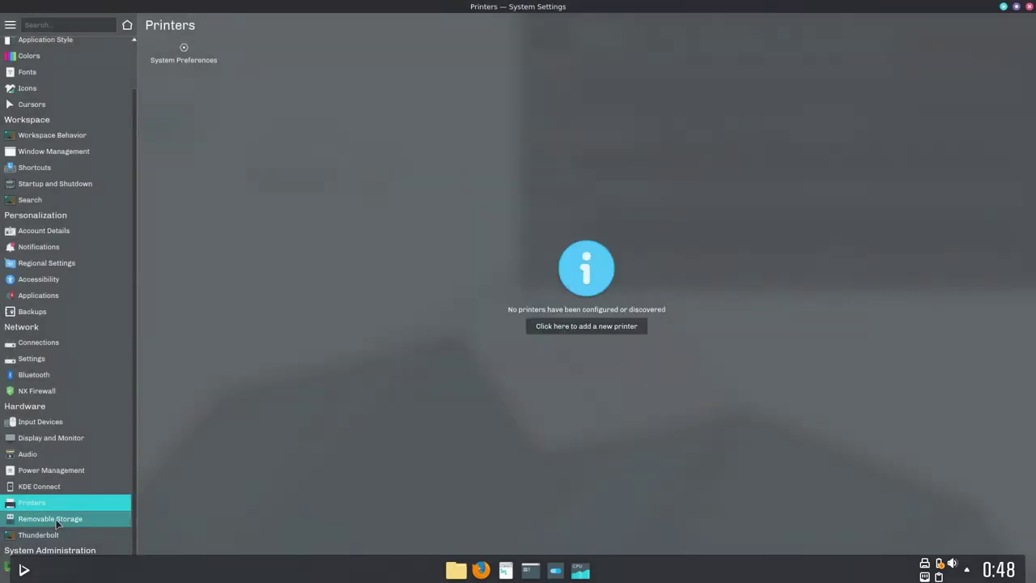
pyautogui.click(55, 523)
pyautogui.click(220, 63)
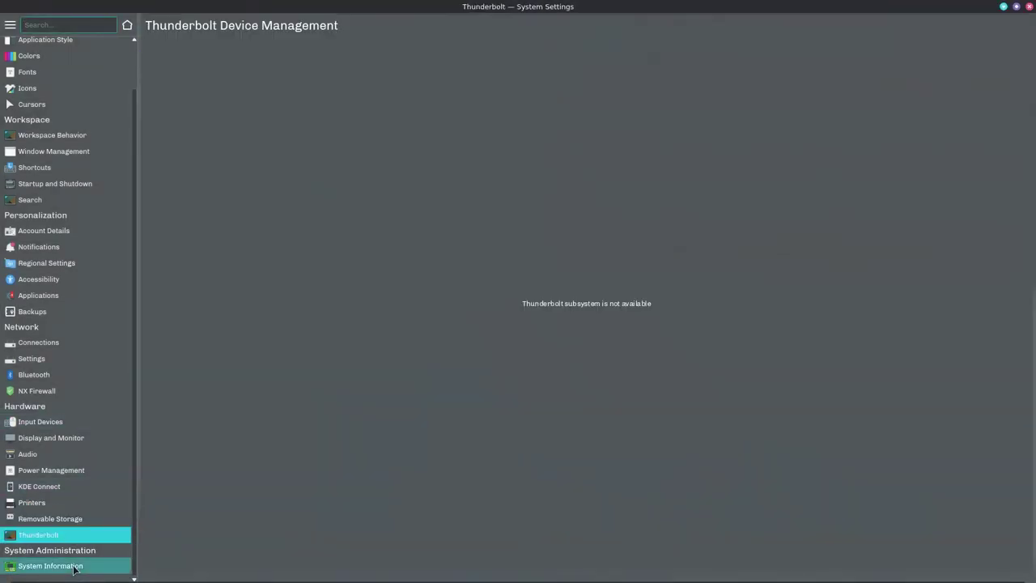
pyautogui.click(74, 567)
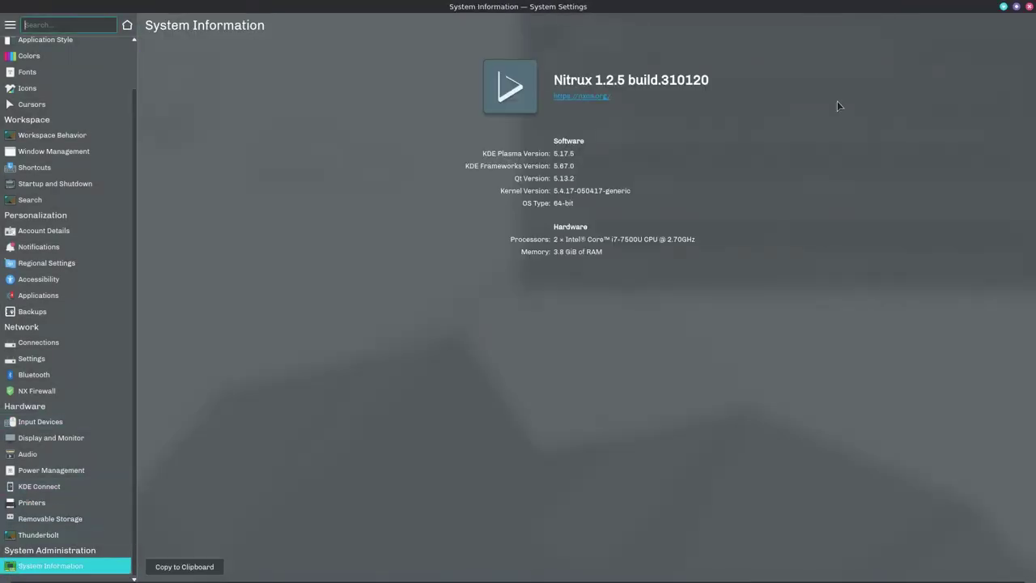
# Close System Settings and open the application launcher with its session options.
pyautogui.click(1029, 7)
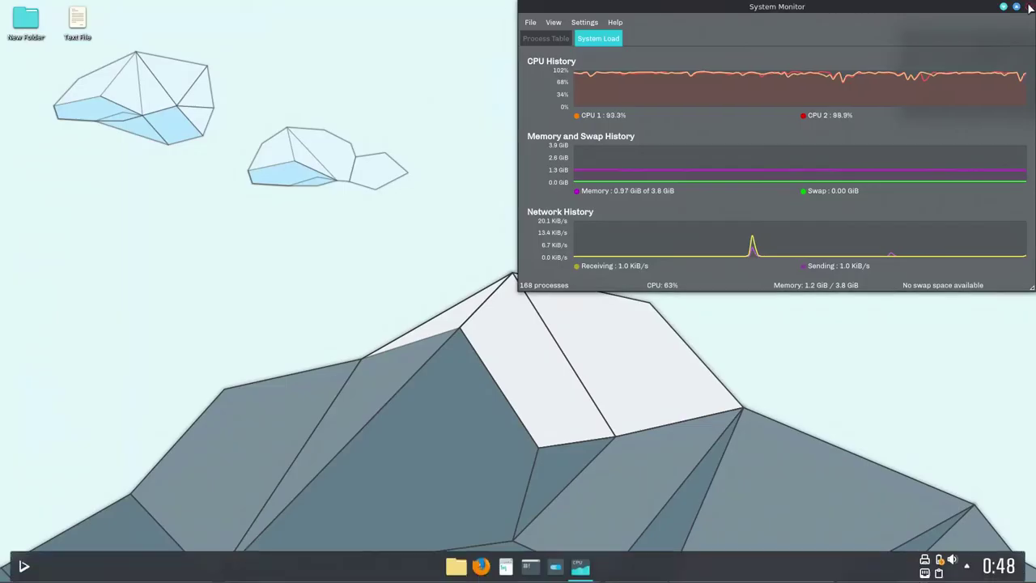
pyautogui.click(25, 564)
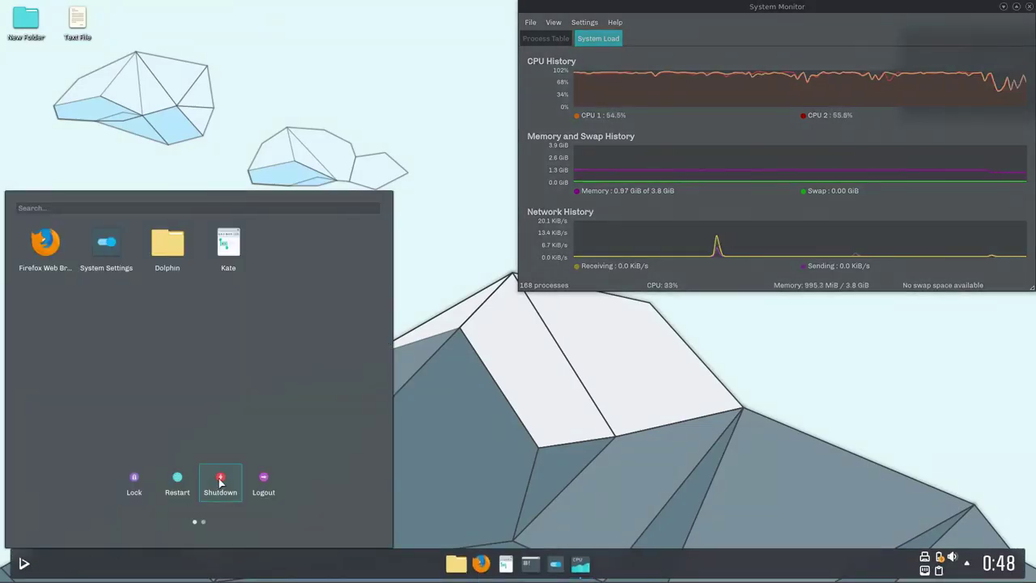